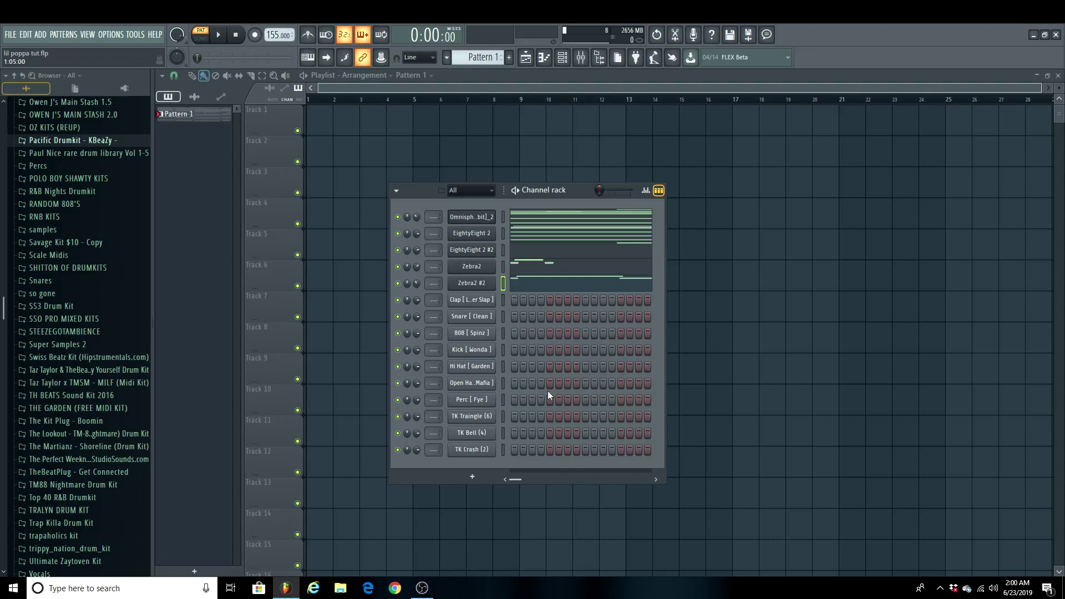
# Select the Clap [ Luger Slap ] channel and widen and reposition the channel rack to show more of the pattern's steps.
pyautogui.click(504, 301)
pyautogui.moveTo(667, 260); pyautogui.dragTo(985, 277)
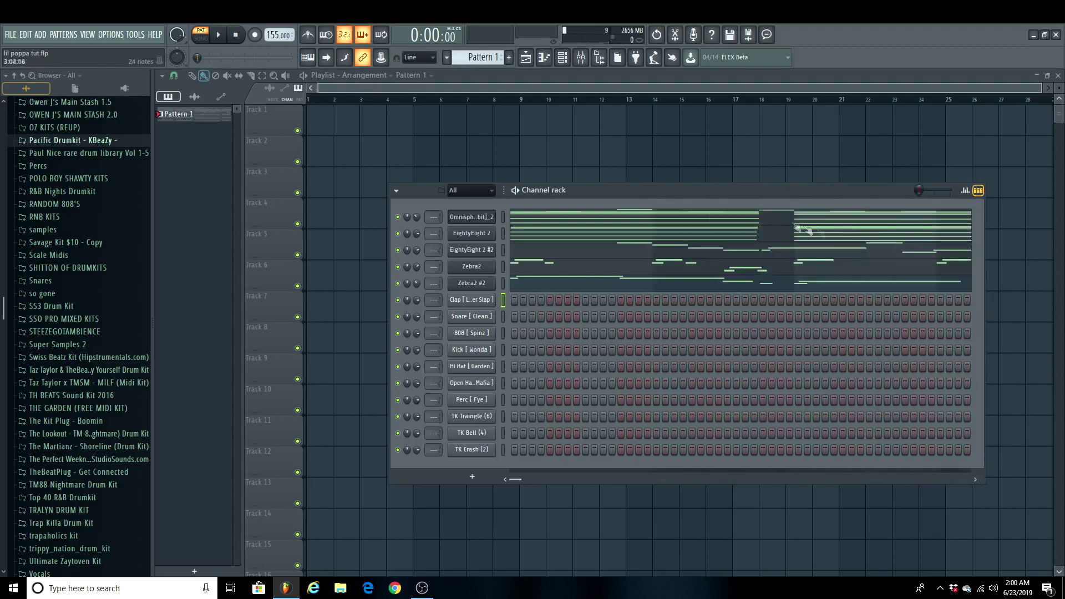
pyautogui.moveTo(688, 196); pyautogui.dragTo(625, 207)
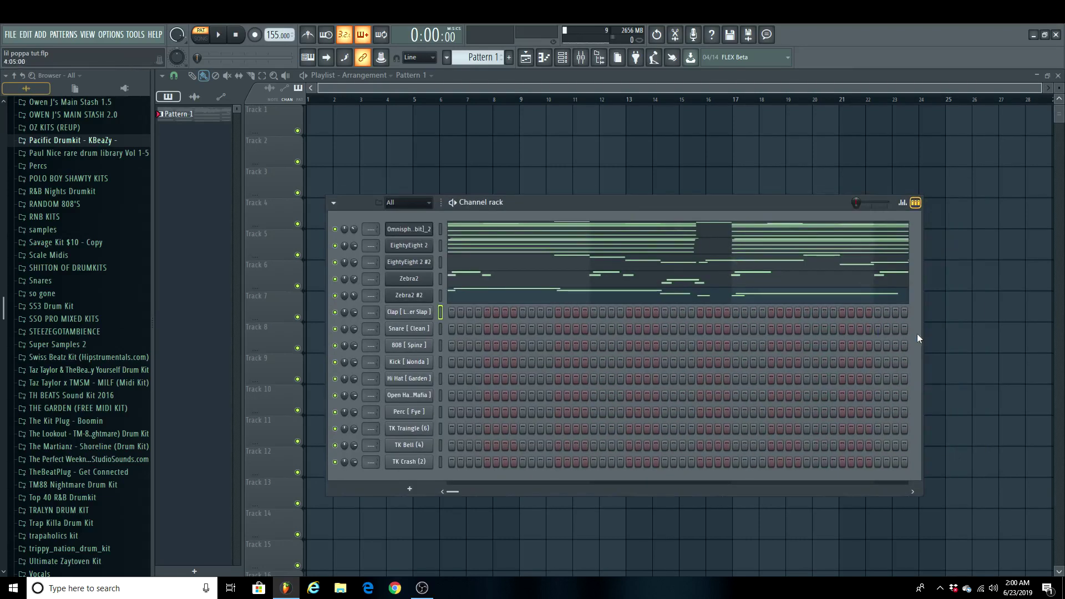
pyautogui.moveTo(922, 335); pyautogui.dragTo(1029, 334)
pyautogui.moveTo(571, 205); pyautogui.dragTo(548, 174)
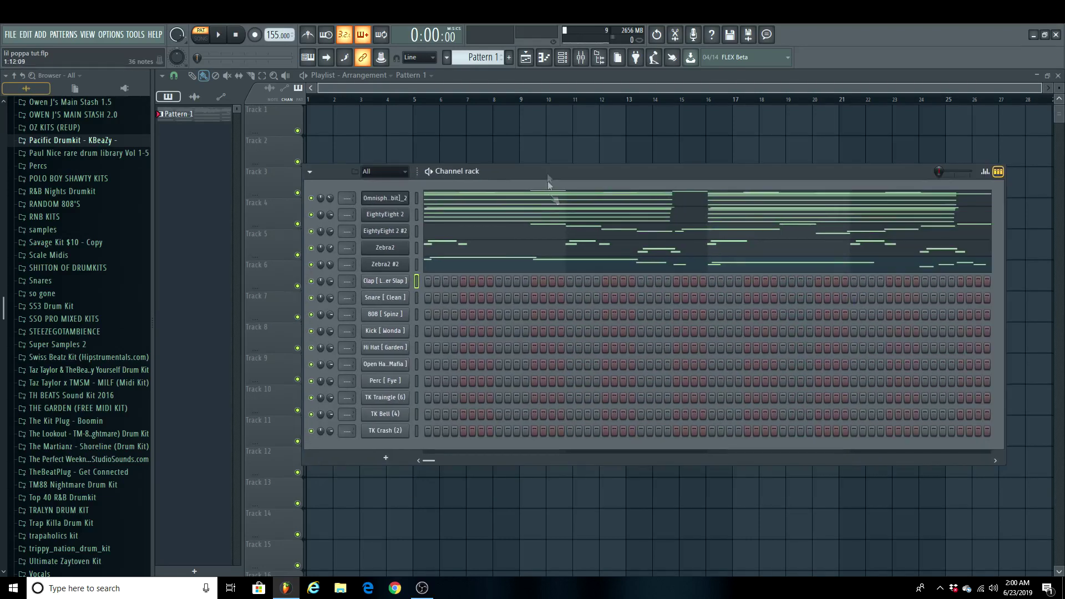
# Record live clap hits on the third beat of each of the eight bars in Pattern 1.
pyautogui.click(220, 36)
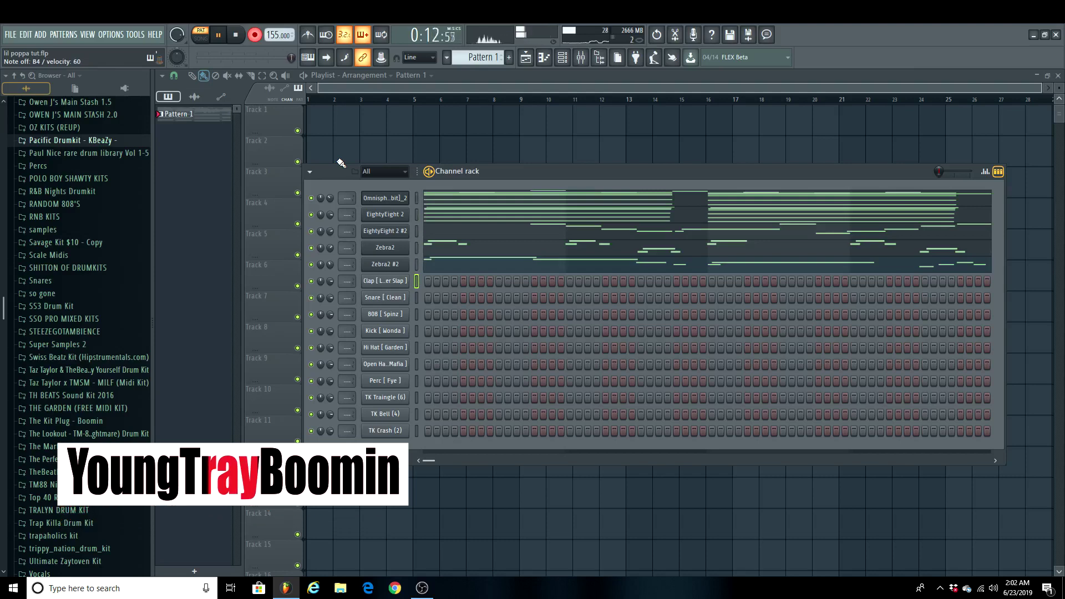
pyautogui.press('space')
pyautogui.moveTo(504, 171); pyautogui.dragTo(478, 163)
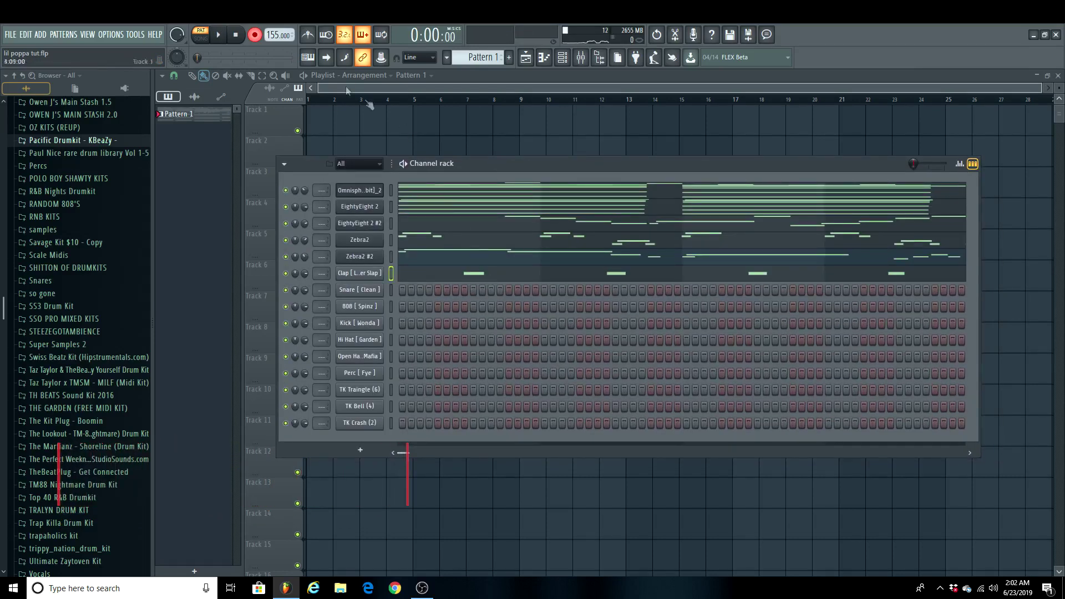
# Quantize the recorded clap notes with snap at 1/2 beat and raise all their velocities to the maximum.
pyautogui.click(462, 271)
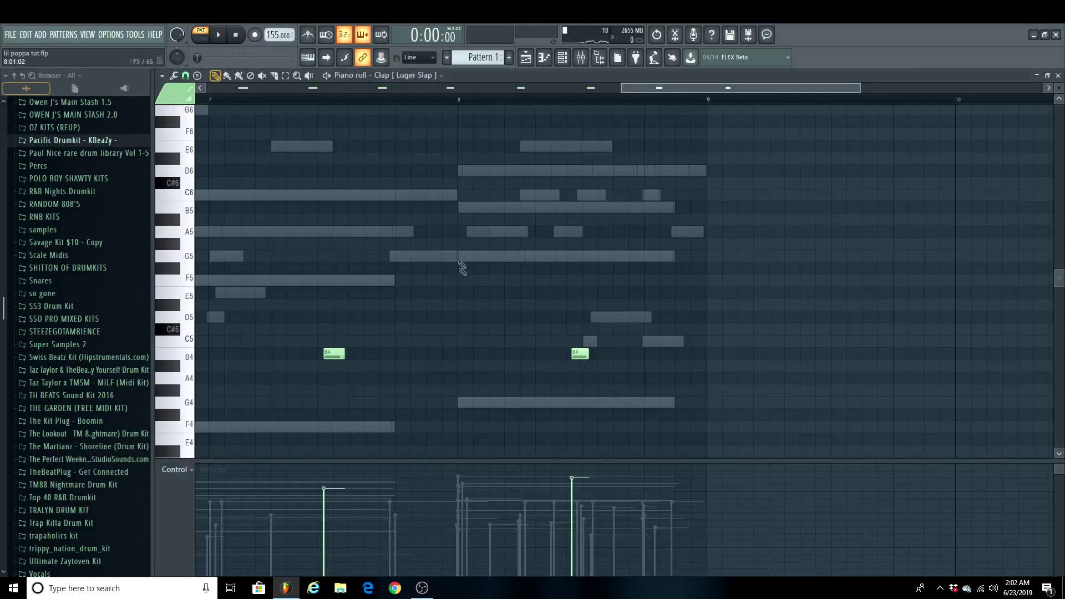
pyautogui.click(185, 74)
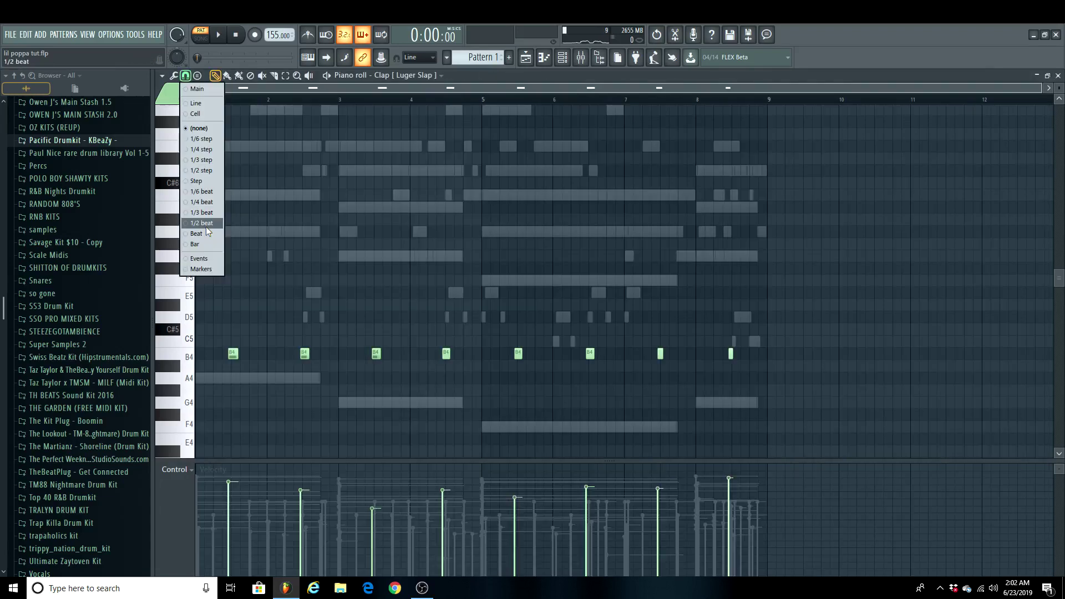
pyautogui.click(206, 222)
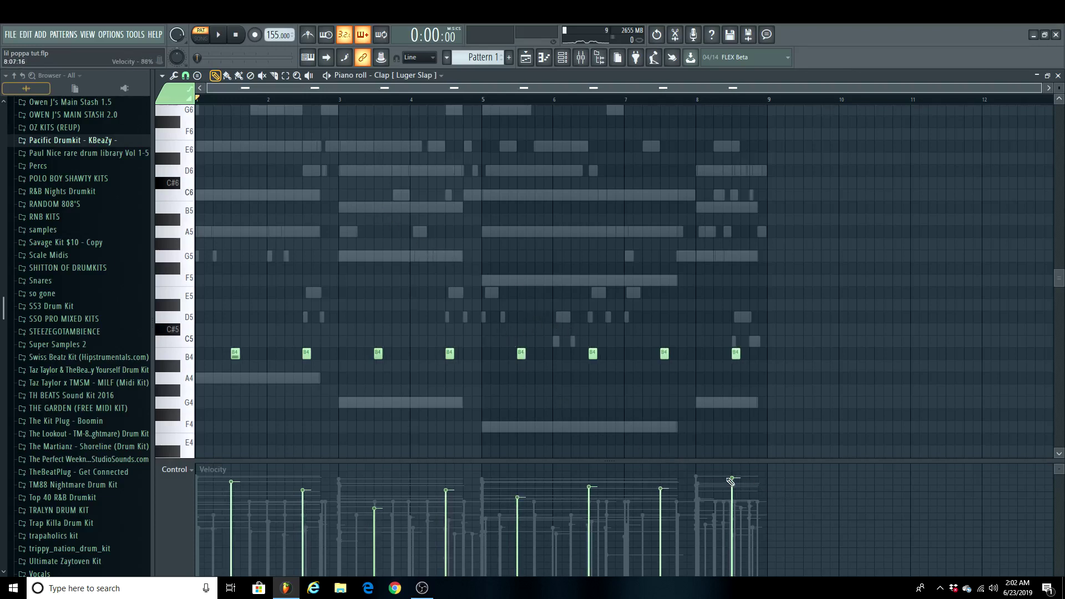
pyautogui.moveTo(740, 500); pyautogui.dragTo(748, 466)
pyautogui.moveTo(642, 438); pyautogui.dragTo(284, 413)
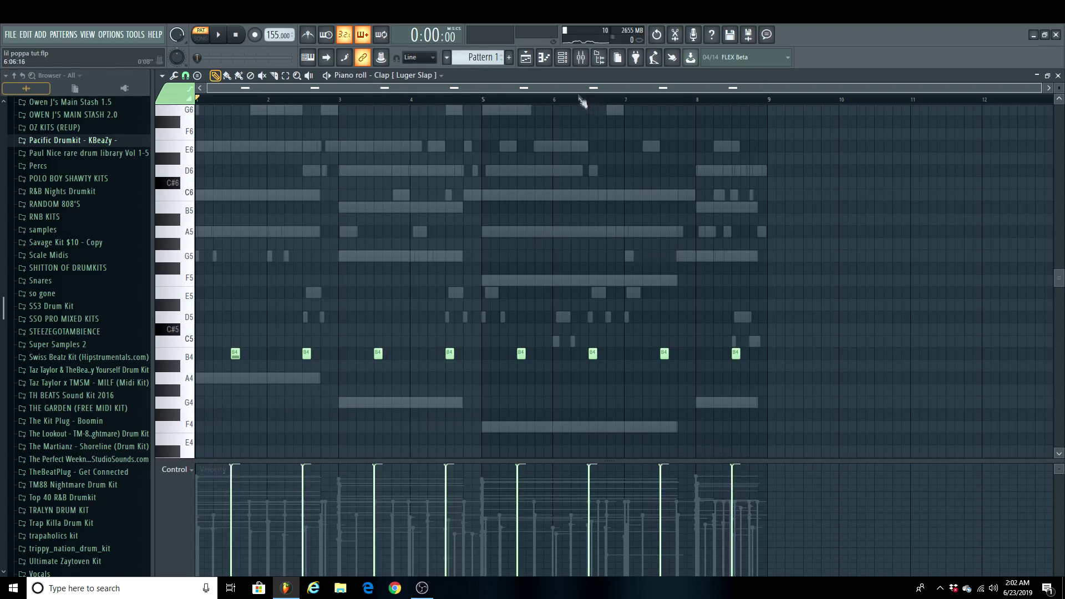
# Bring up the channel rack and play back Pattern 1 to check the claps against the melody.
pyautogui.press('space')
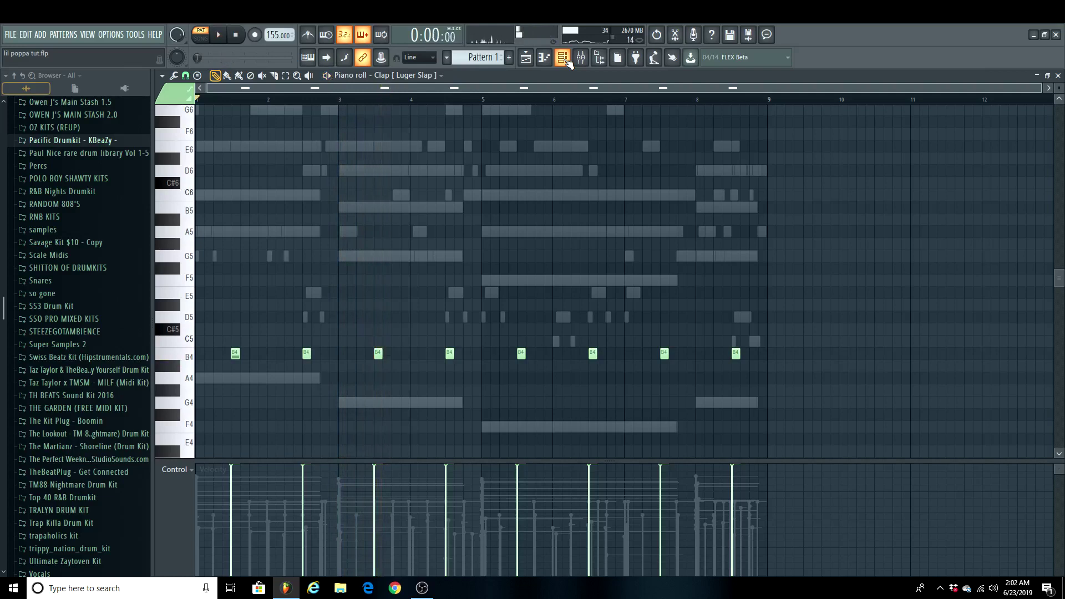
pyautogui.press('space')
pyautogui.click(562, 57)
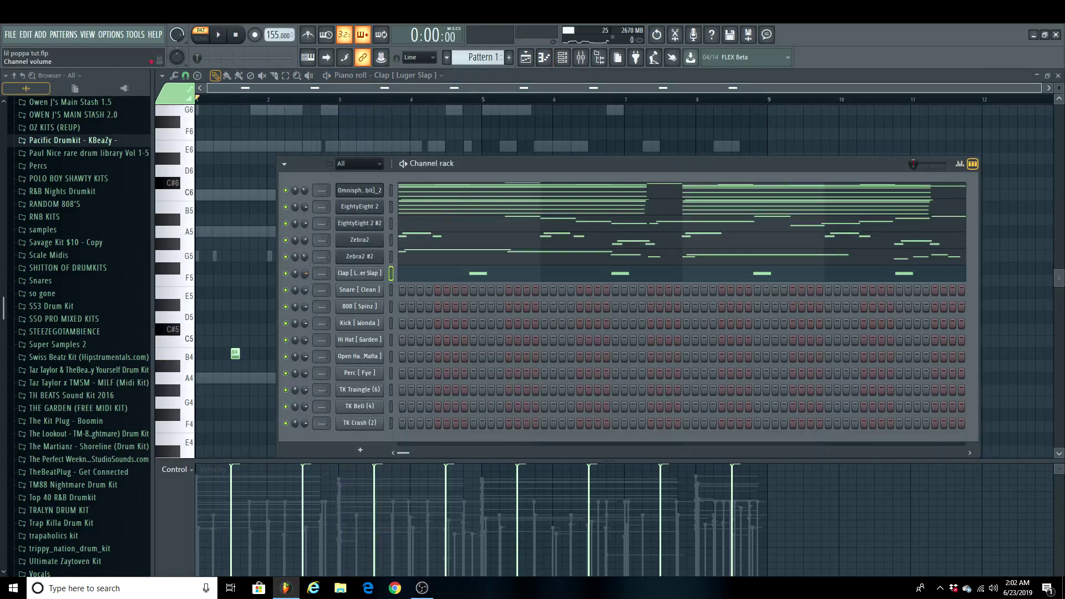
pyautogui.press('space')
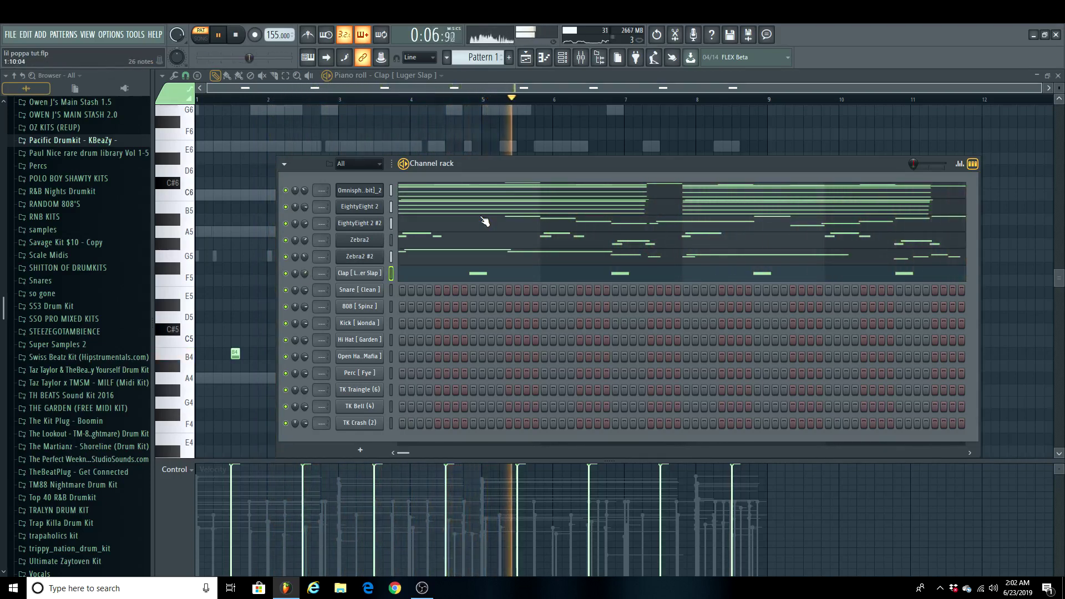
pyautogui.press('space')
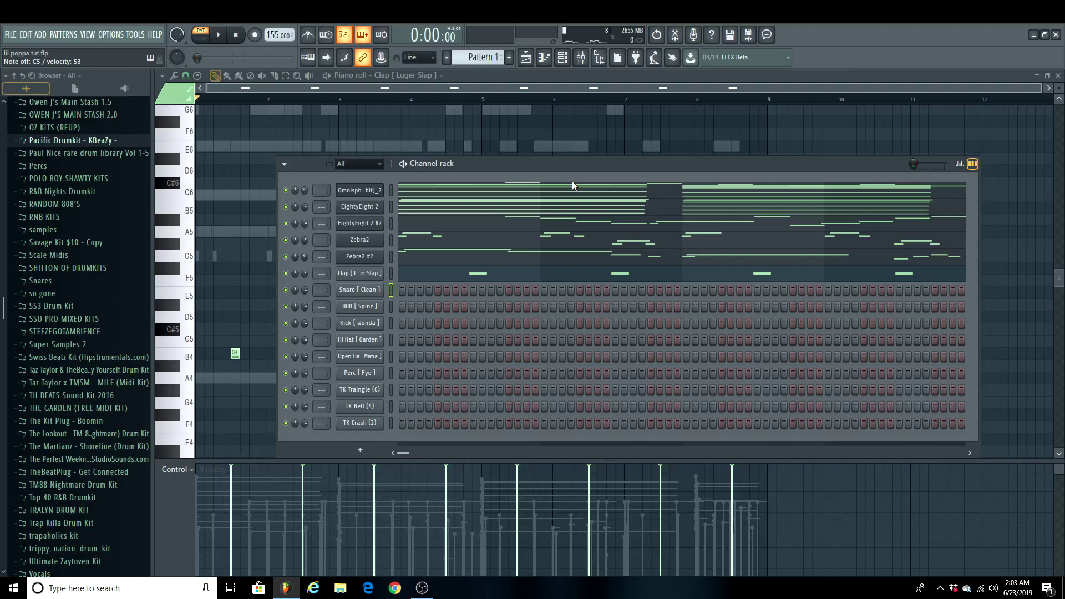
# Record a live Snare [ Clean ] part across the eight bars of Pattern 1.
pyautogui.click(255, 34)
pyautogui.press('space')
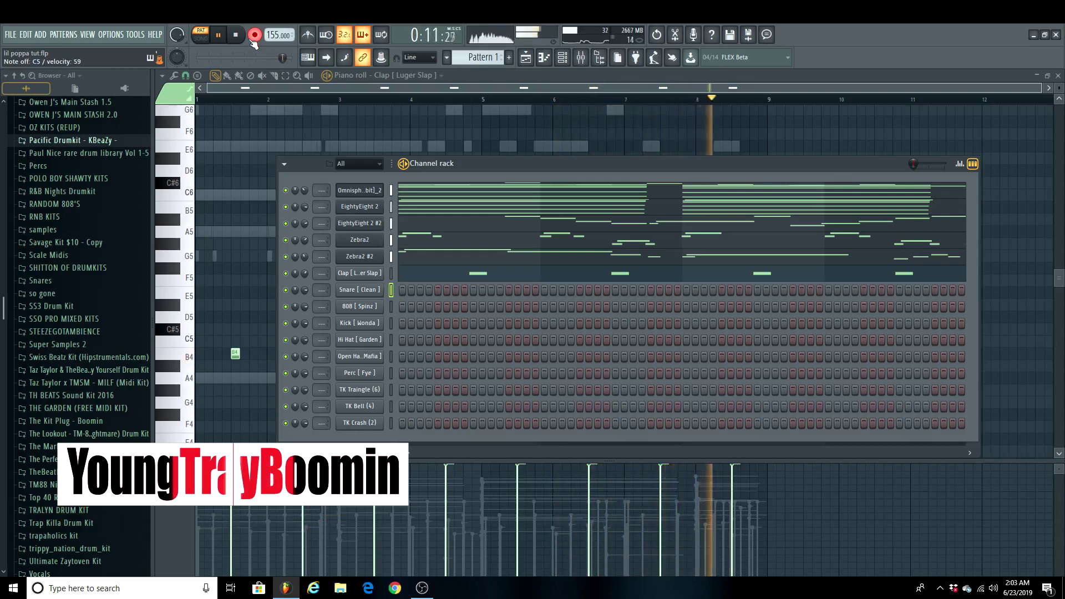
pyautogui.press('space')
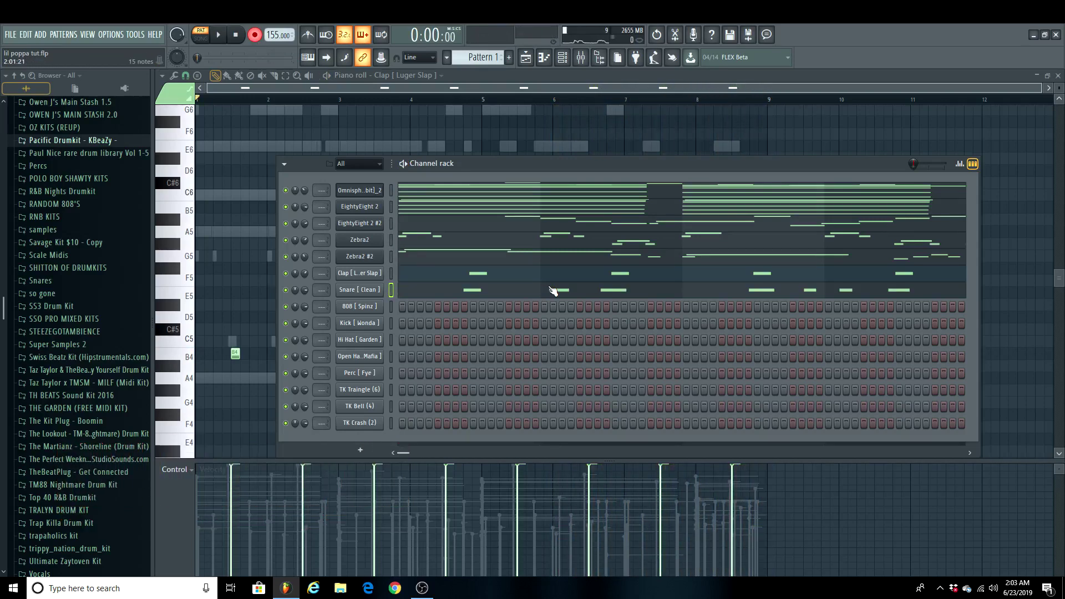
# Turn off recording, quantize the snare notes with snap at 1/2 beat and raise all their velocities to the maximum.
pyautogui.click(553, 291)
pyautogui.click(255, 34)
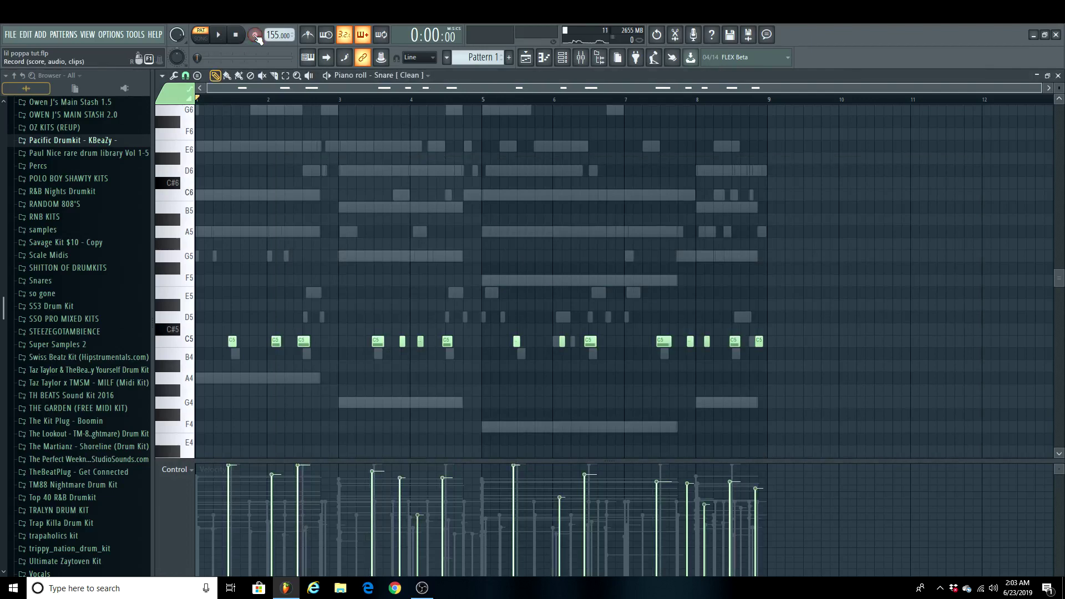
pyautogui.click(193, 78)
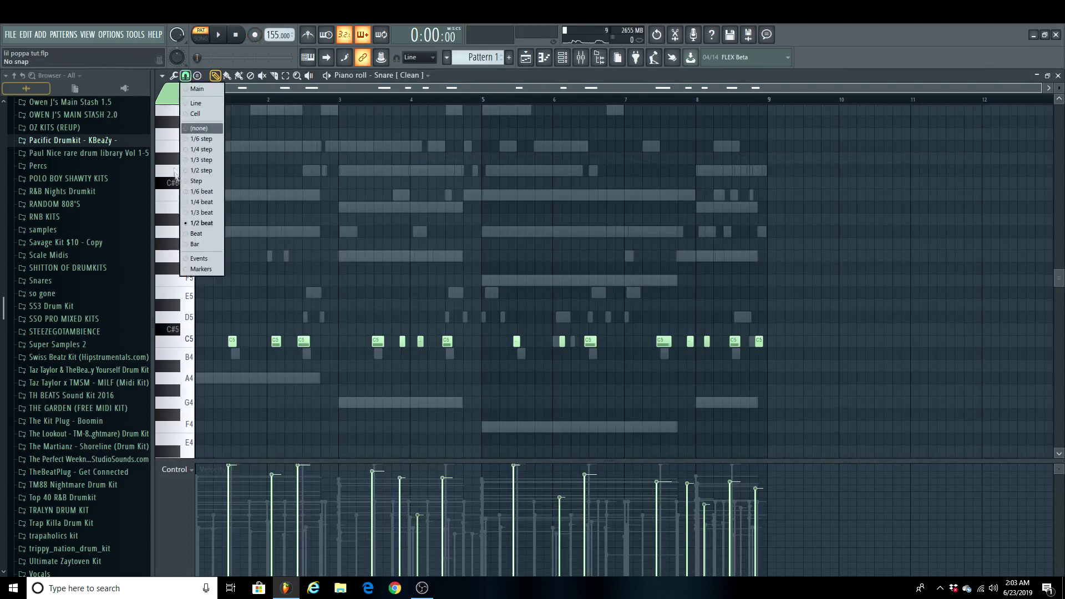
pyautogui.click(209, 228)
pyautogui.hotkey('ctrl', 'q')
pyautogui.moveTo(786, 496)
pyautogui.mouseDown()
pyautogui.moveTo(623, 395)
pyautogui.moveTo(198, 318)
pyautogui.mouseUp()
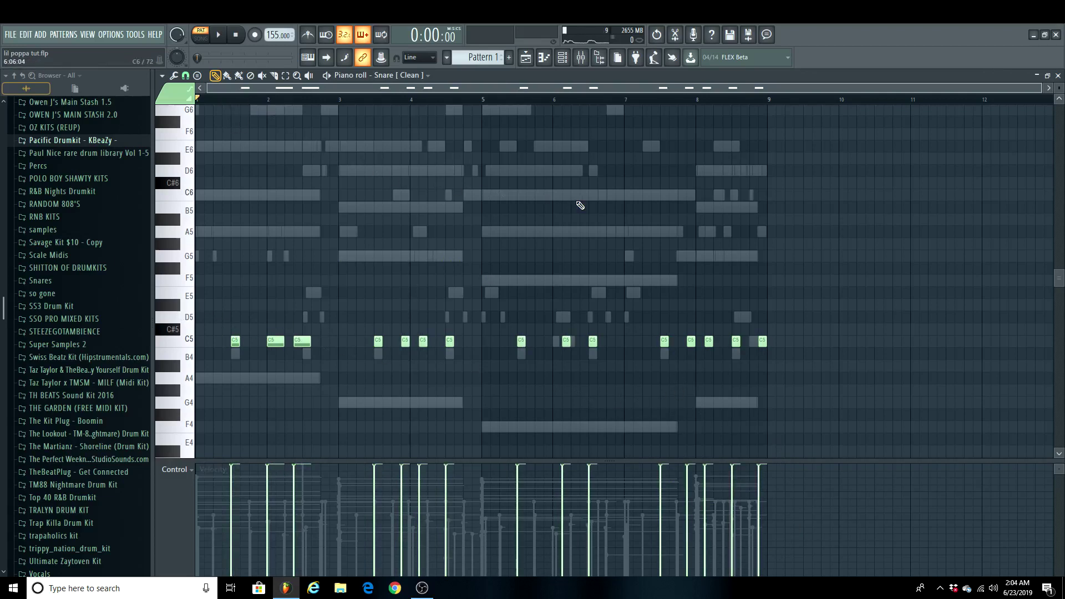
# Trim the two overlong snare notes in bar 2 to half a beat and slightly lower the velocities of the in-between hits.
pyautogui.press('space')
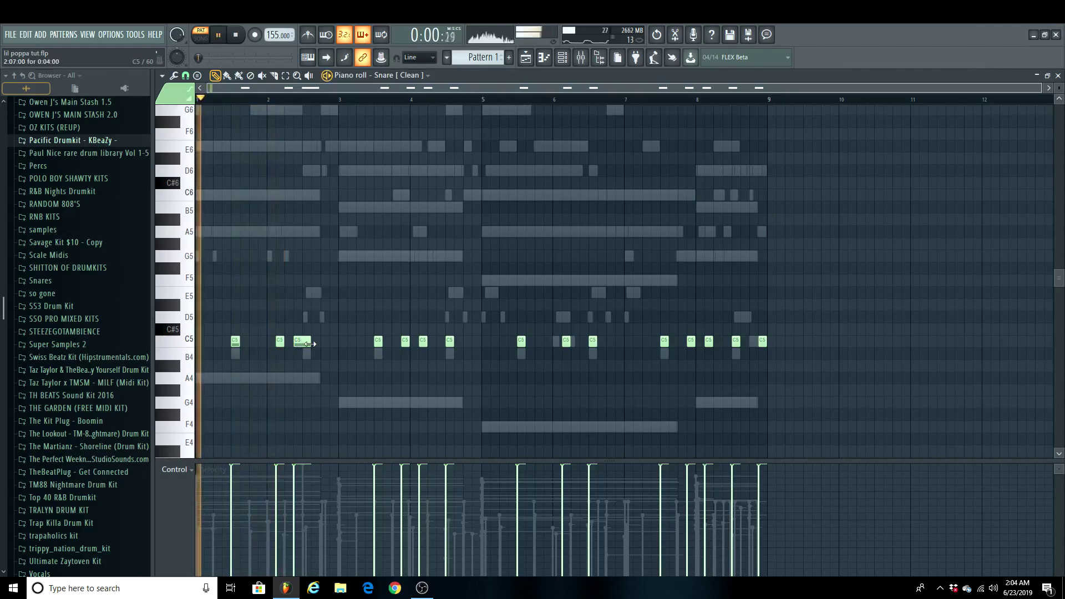
pyautogui.moveTo(311, 342); pyautogui.dragTo(306, 341)
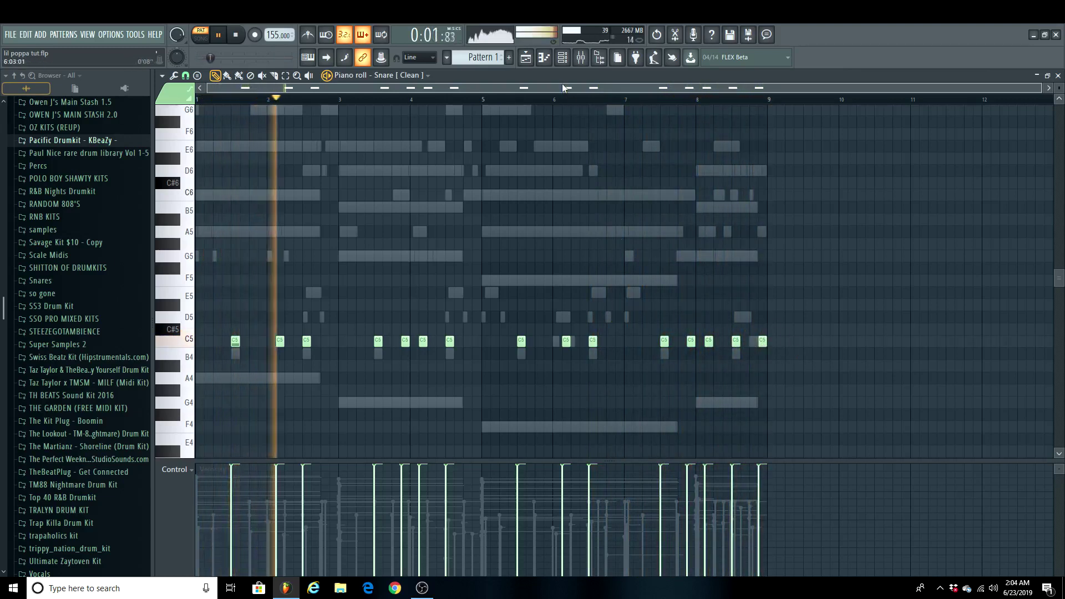
pyautogui.press('space')
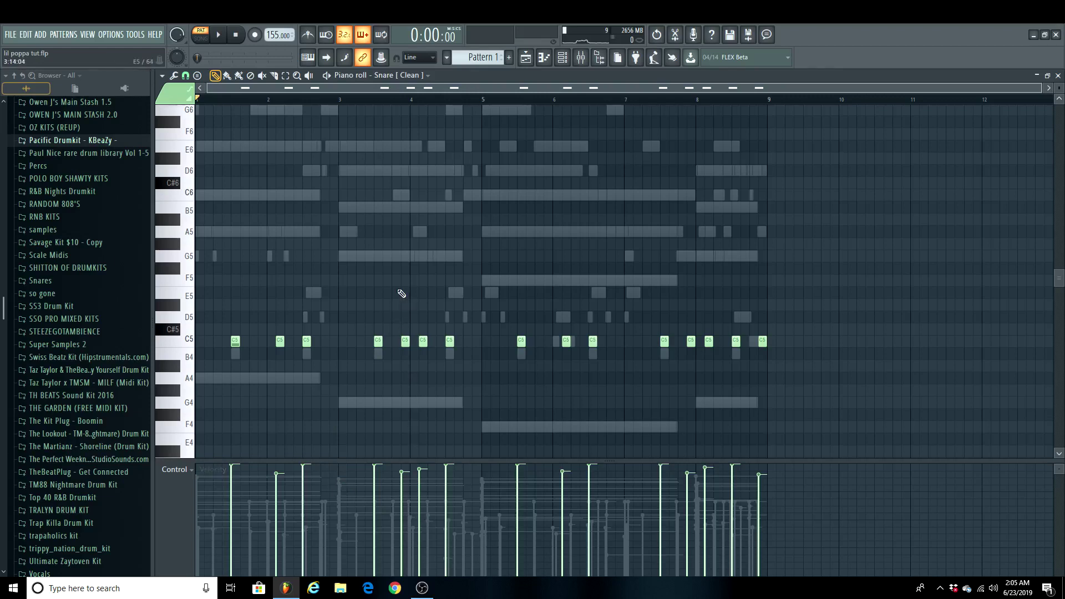
pyautogui.press('space')
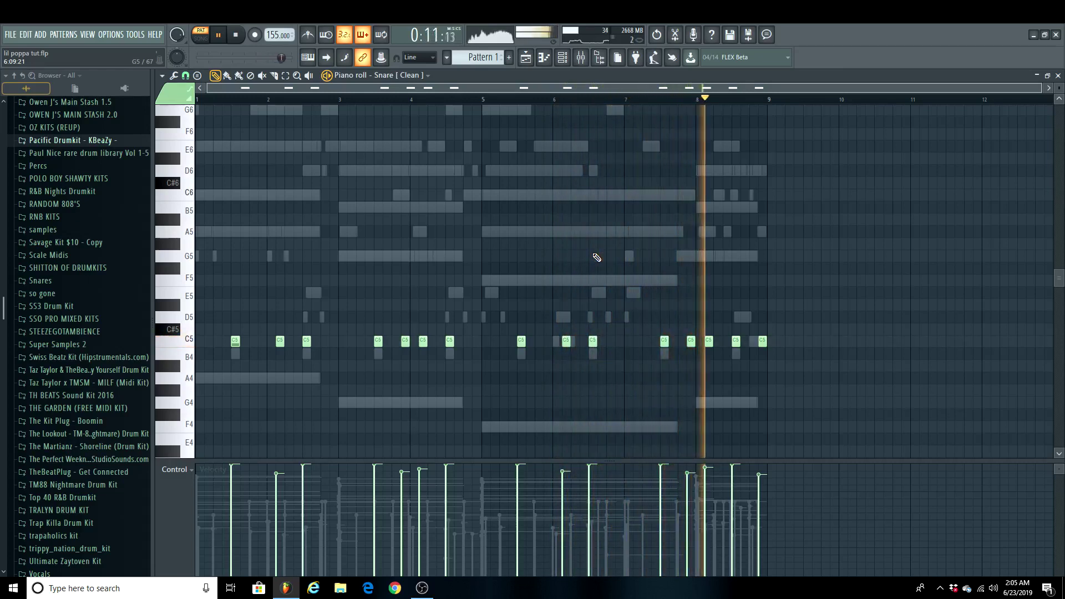
pyautogui.press('space')
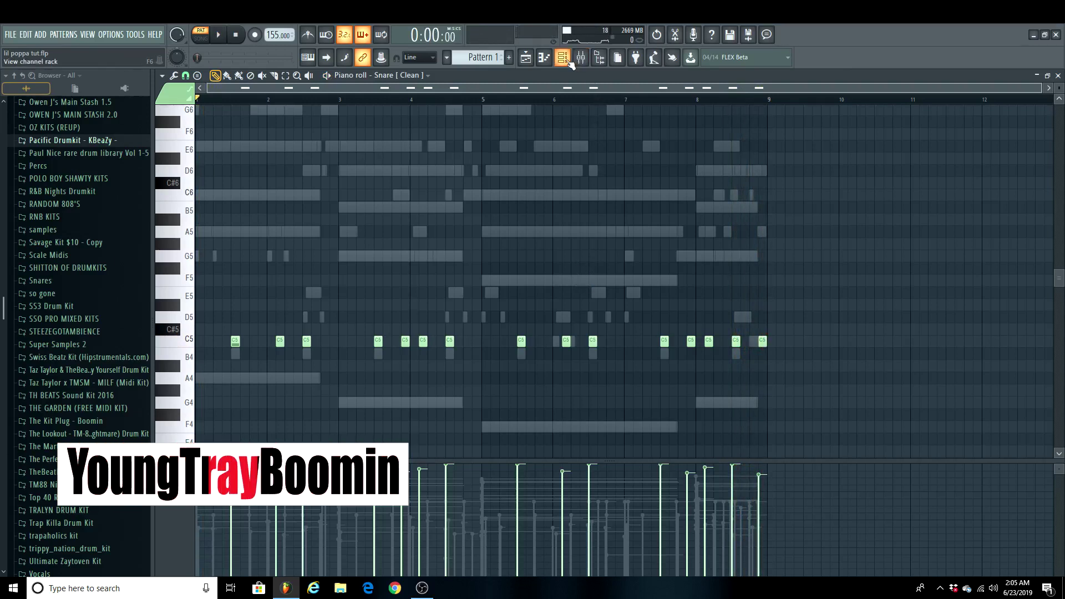
# Fill bar 1 of the Hi Hat [ Garden ] channel with eight consecutive half-beat C5 notes.
pyautogui.press('F6')
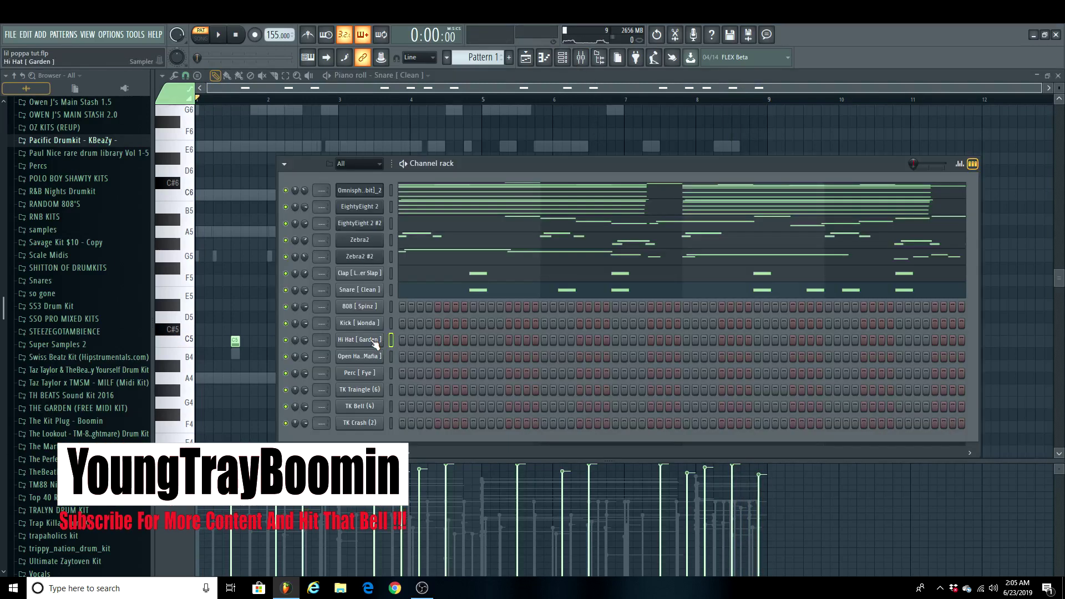
pyautogui.press('F7')
pyautogui.click(201, 341)
pyautogui.click(230, 341)
pyautogui.click(258, 342)
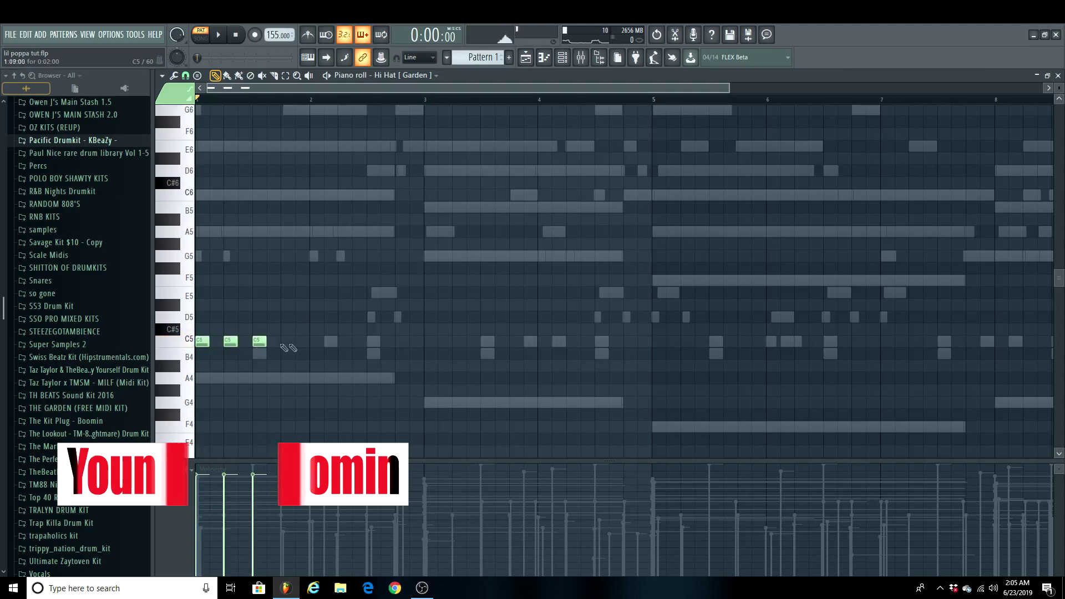
pyautogui.click(216, 341)
pyautogui.click(243, 341)
pyautogui.press('space')
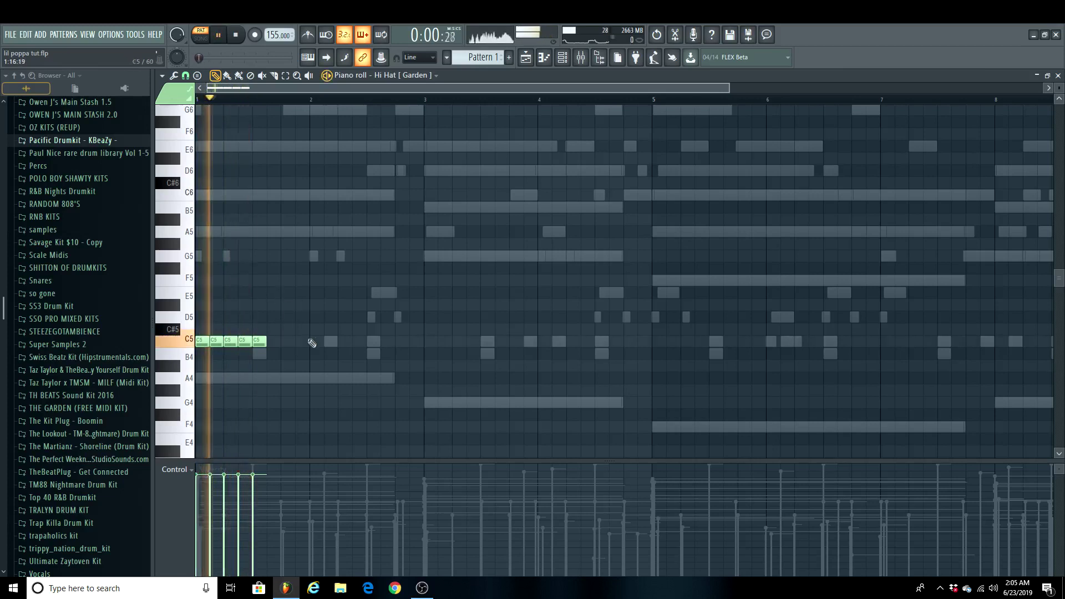
pyautogui.click(281, 341)
pyautogui.click(296, 341)
pyautogui.click(268, 341)
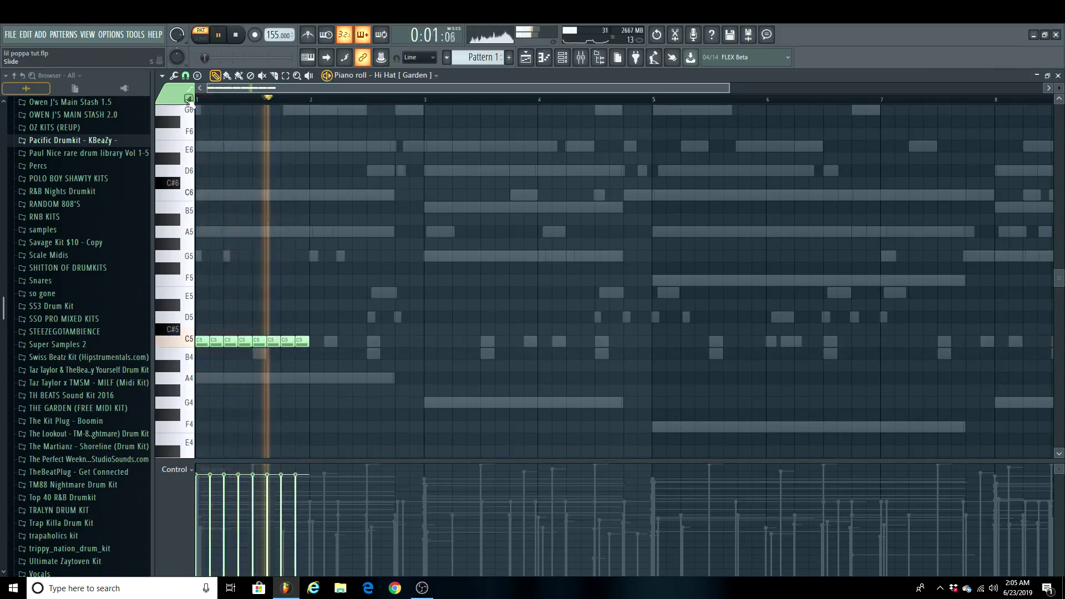
# Set the snap to 1/3 step and paint a roll of four consecutive C5 hi-hat notes at the start of bar 2.
pyautogui.click(189, 98)
pyautogui.press('Escape')
pyautogui.press('space')
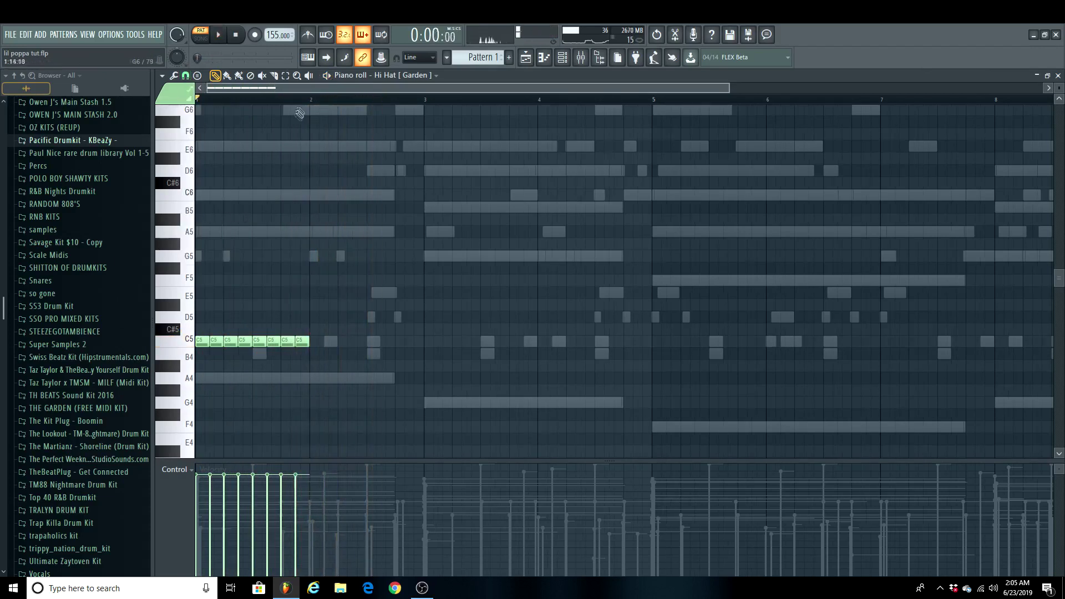
pyautogui.press('space')
pyautogui.scroll(5, 304, 96)
pyautogui.moveTo(327, 342); pyautogui.dragTo(347, 342)
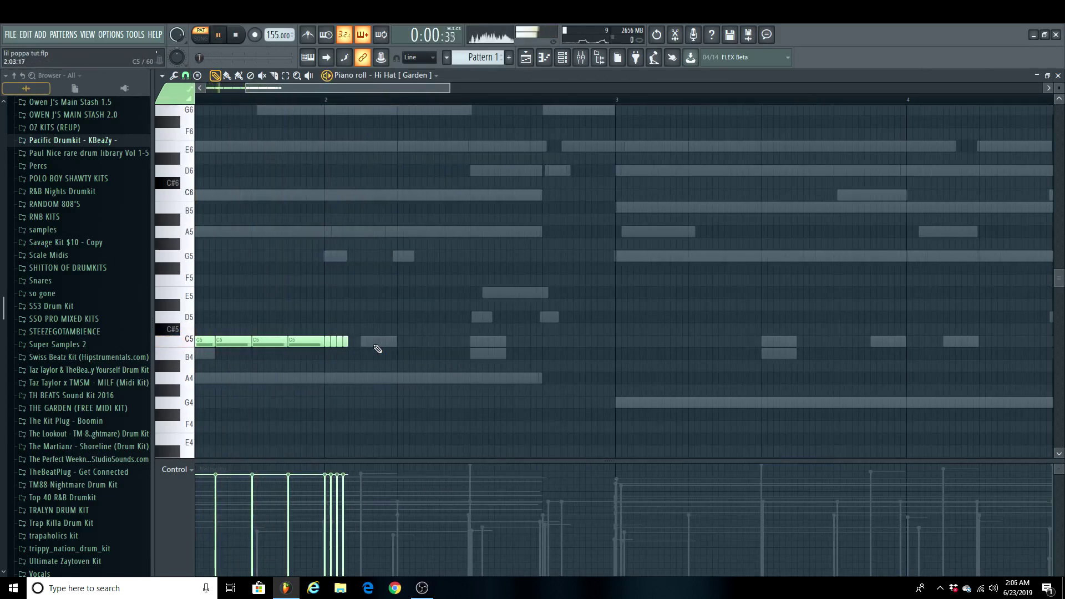
# Place two short C5 hi-hat notes from the second beat of bar 2, spaced a third of a beat apart.
pyautogui.click(400, 341)
pyautogui.press('space')
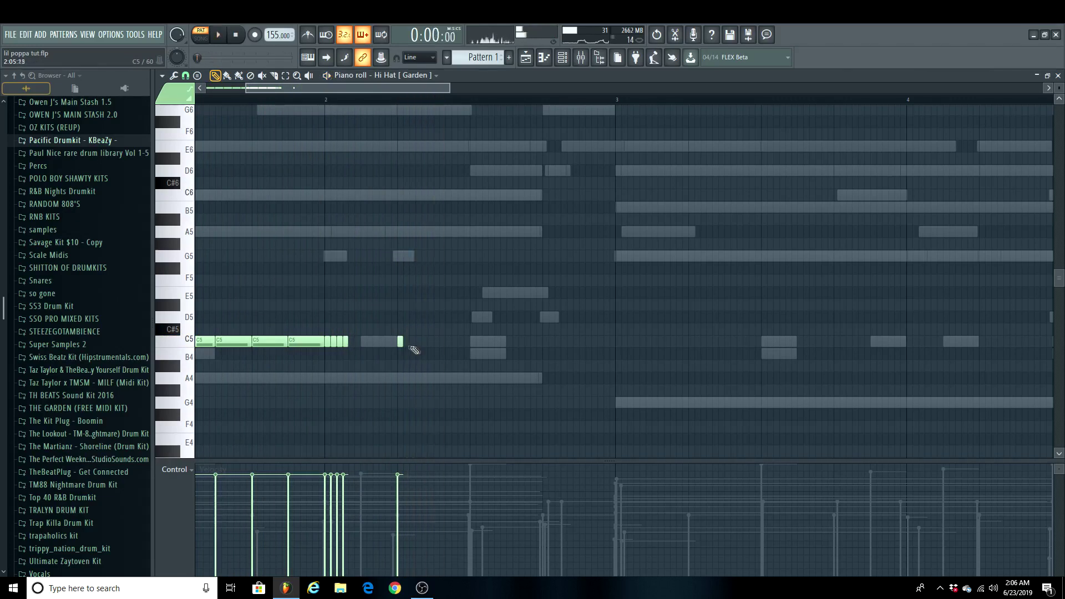
pyautogui.press('space')
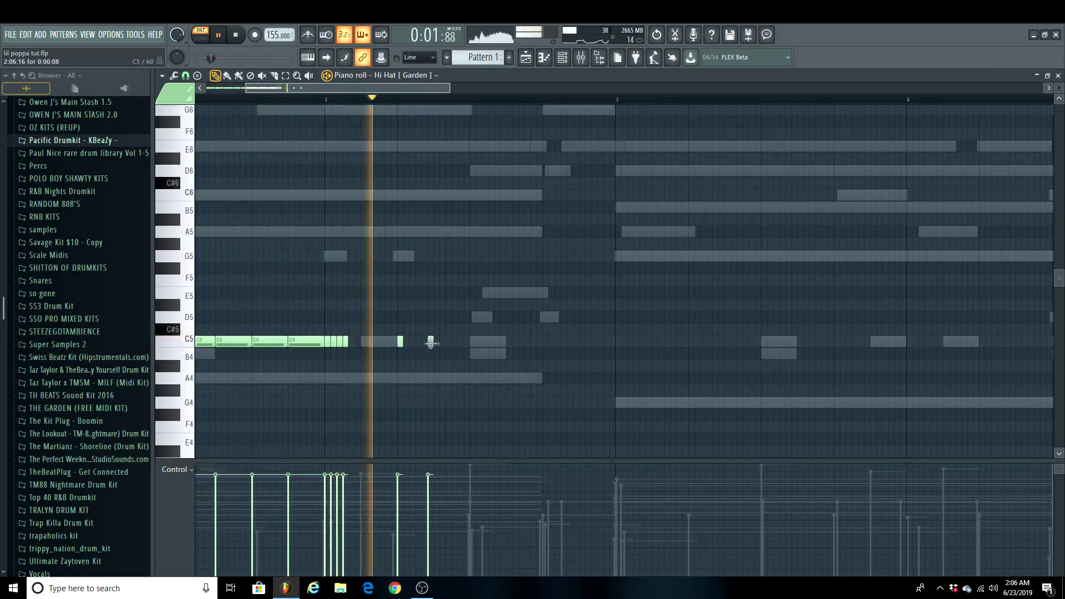
pyautogui.press('space')
pyautogui.click(425, 342)
pyautogui.press('space')
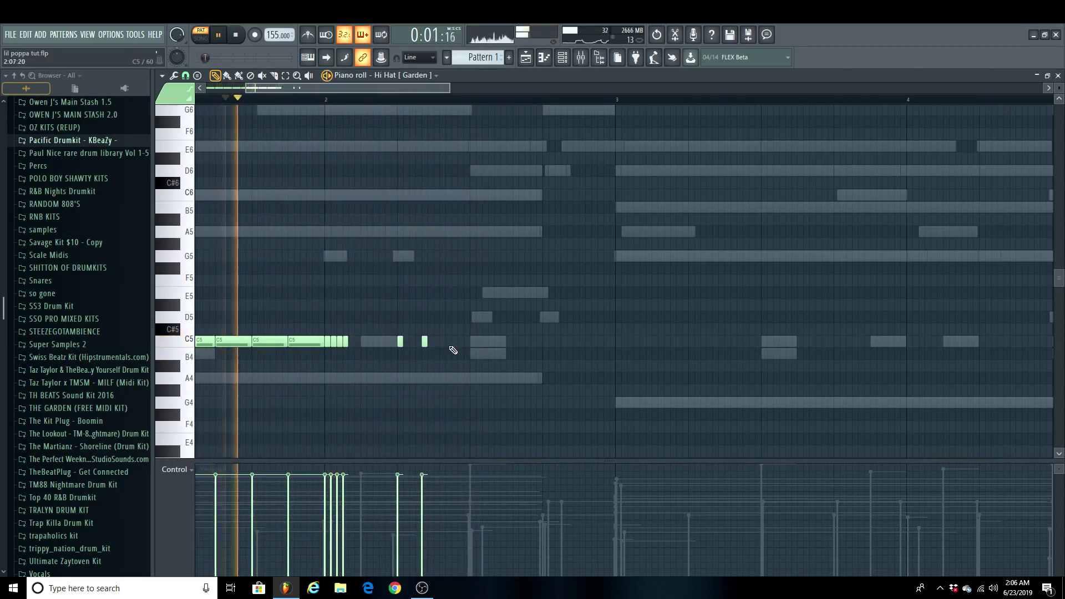
# Add short C5 hi-hats in bar 2 on the last triplet of beat 2, on beat 3, half a beat after it, and on beat 4.
pyautogui.press('space')
pyautogui.click(448, 342)
pyautogui.click(472, 342)
pyautogui.press('space')
pyautogui.click(490, 344)
pyautogui.press('space')
pyautogui.click(508, 343)
pyautogui.press('space')
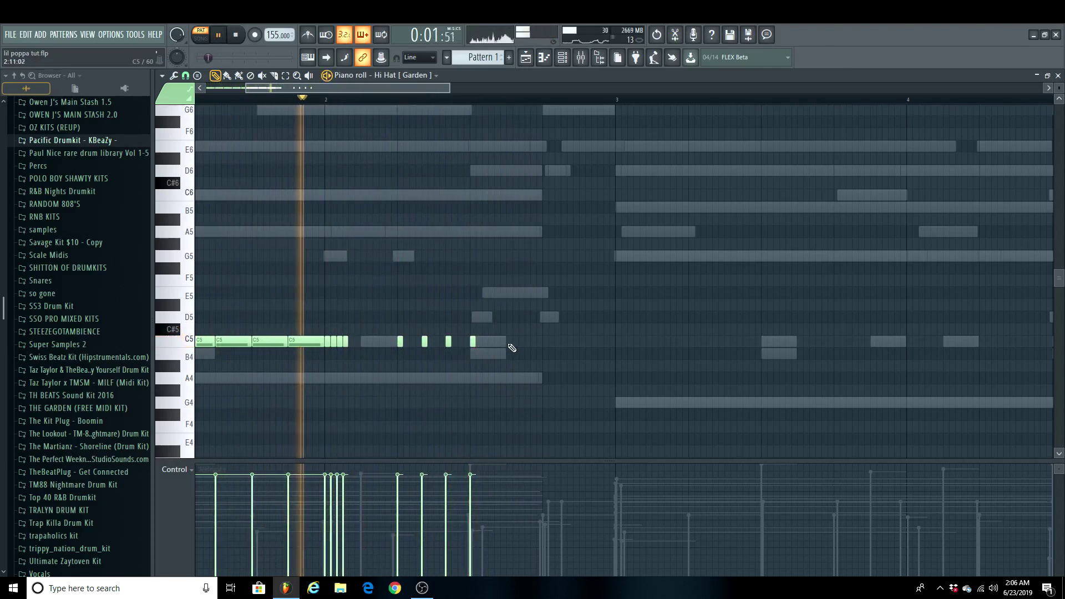
pyautogui.press('space')
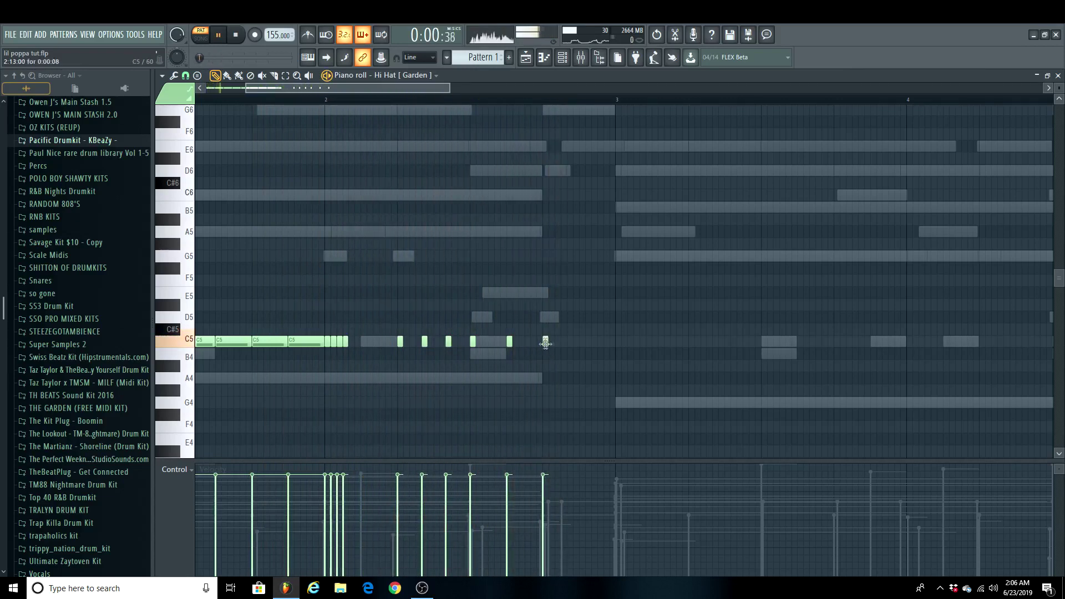
# Set the snap to 1/2 step and add short C5 hi-hats one and two steps after beat 4 of bar 2 and at bar 3's start.
pyautogui.click(186, 75)
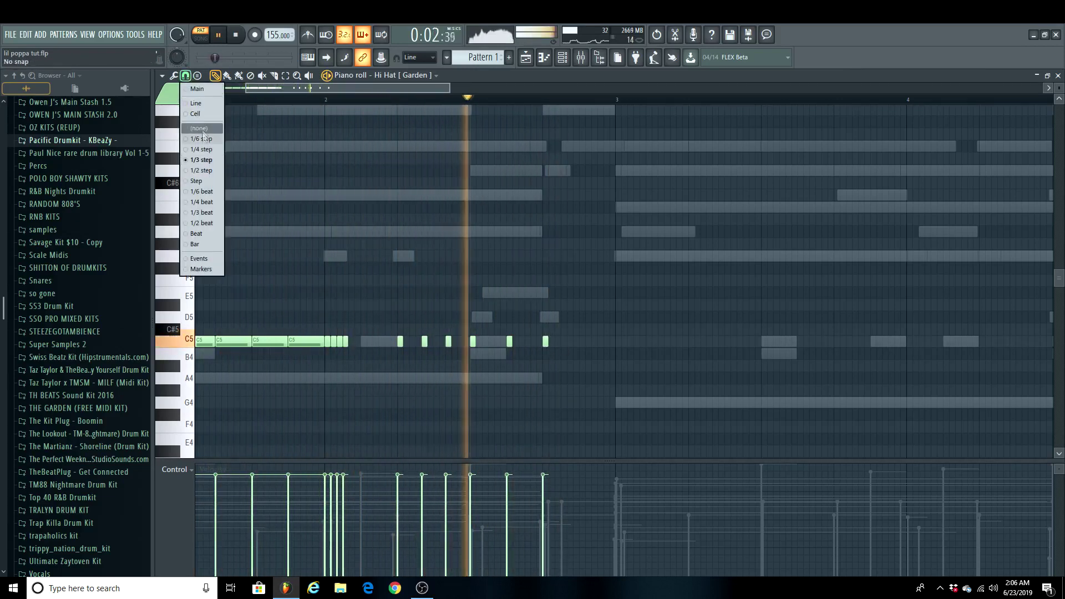
pyautogui.click(202, 170)
pyautogui.click(573, 342)
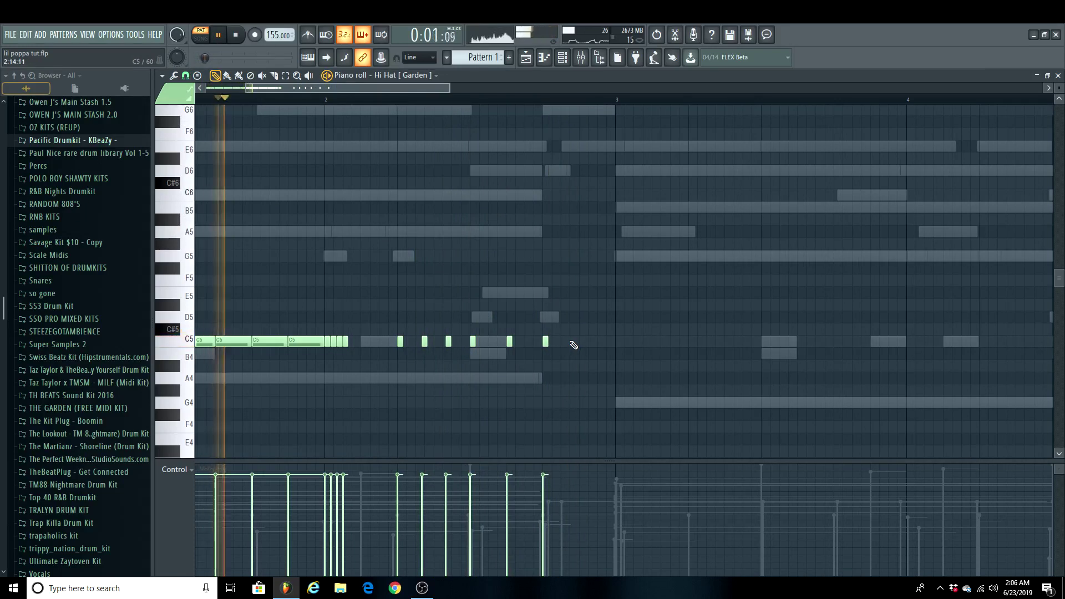
pyautogui.click(601, 341)
pyautogui.click(615, 342)
pyautogui.press('space')
pyautogui.rightClick(600, 344)
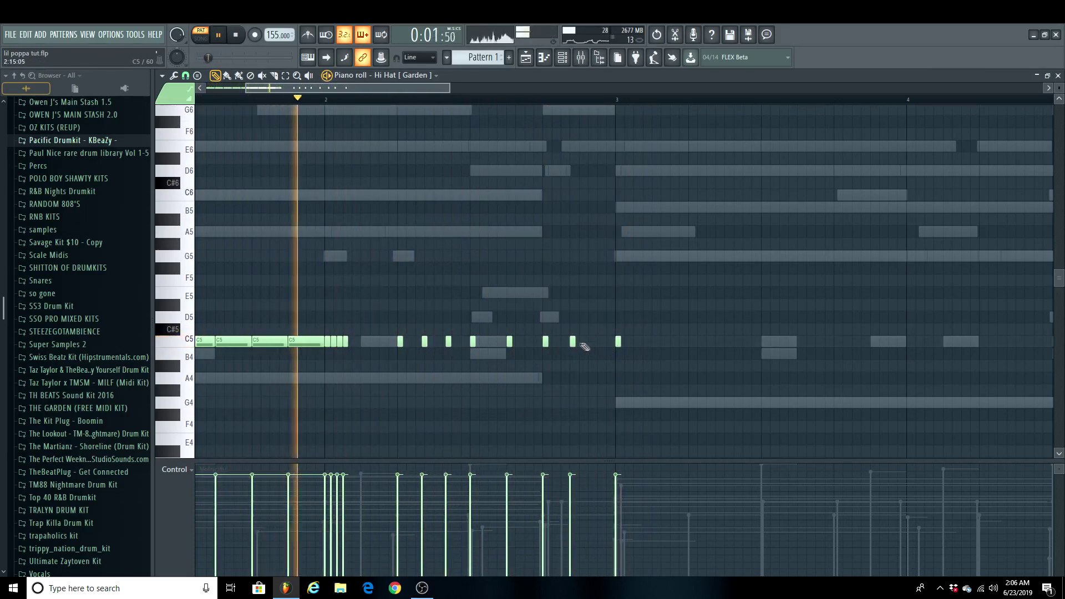
pyautogui.moveTo(572, 341); pyautogui.dragTo(582, 342)
pyautogui.click(563, 343)
pyautogui.press('space')
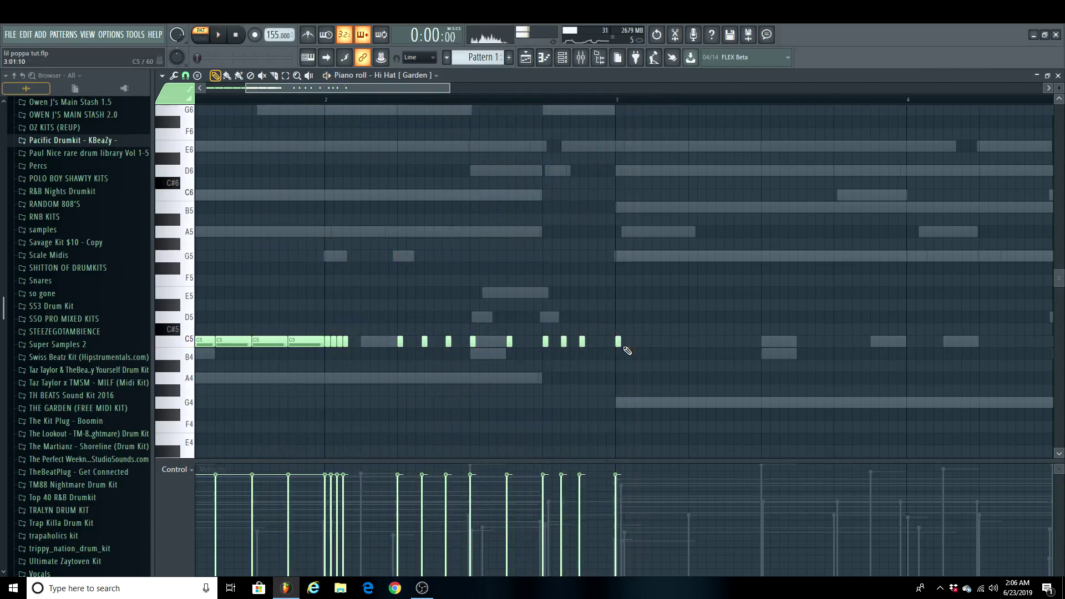
pyautogui.press('space')
# Copy the whole hi-hat pattern of bars 1 and 2 on C5 into bars 3 and 4.
pyautogui.scroll(-3, 460, 101)
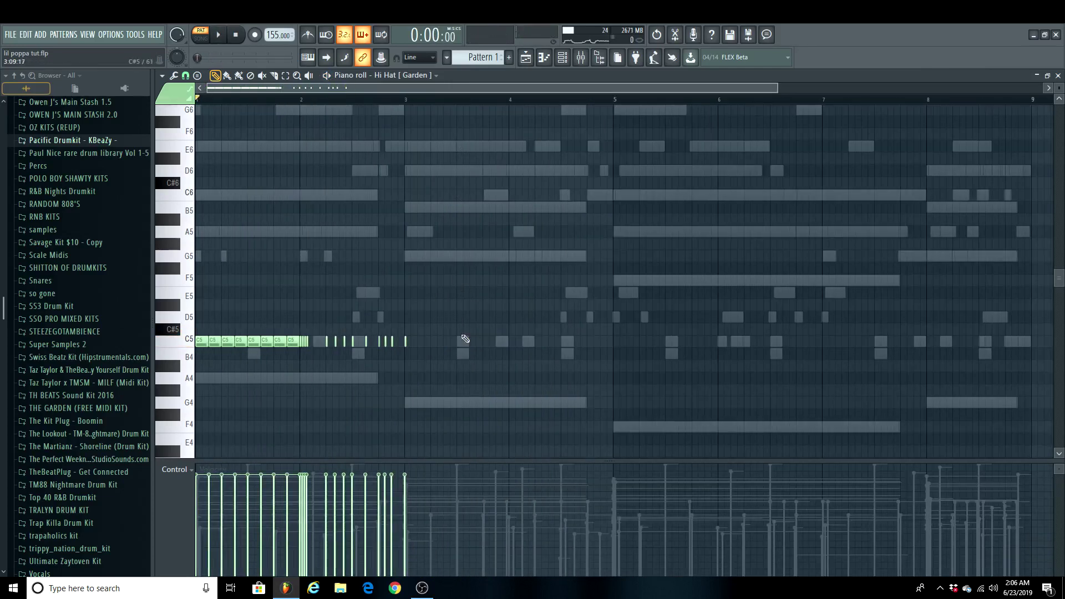
pyautogui.hotkey('ctrl', 'a')
pyautogui.moveTo(206, 341); pyautogui.dragTo(411, 352)
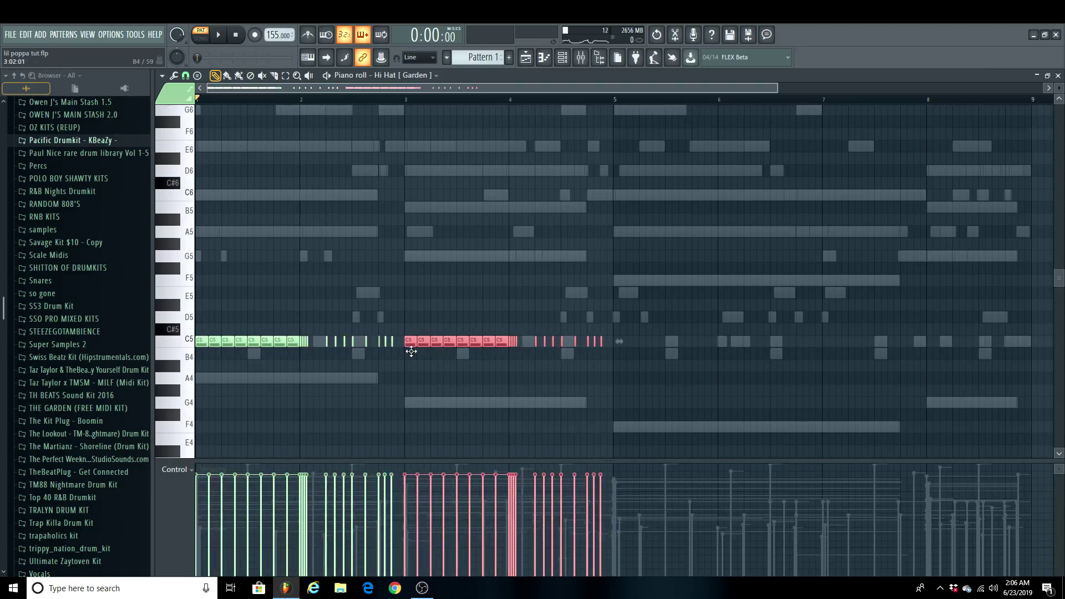
pyautogui.click(446, 270)
# Chop the C5 hi-hat on beat 3 of bar 3 into a roll of four notes with the default chopper pattern.
pyautogui.scroll(3, 467, 91)
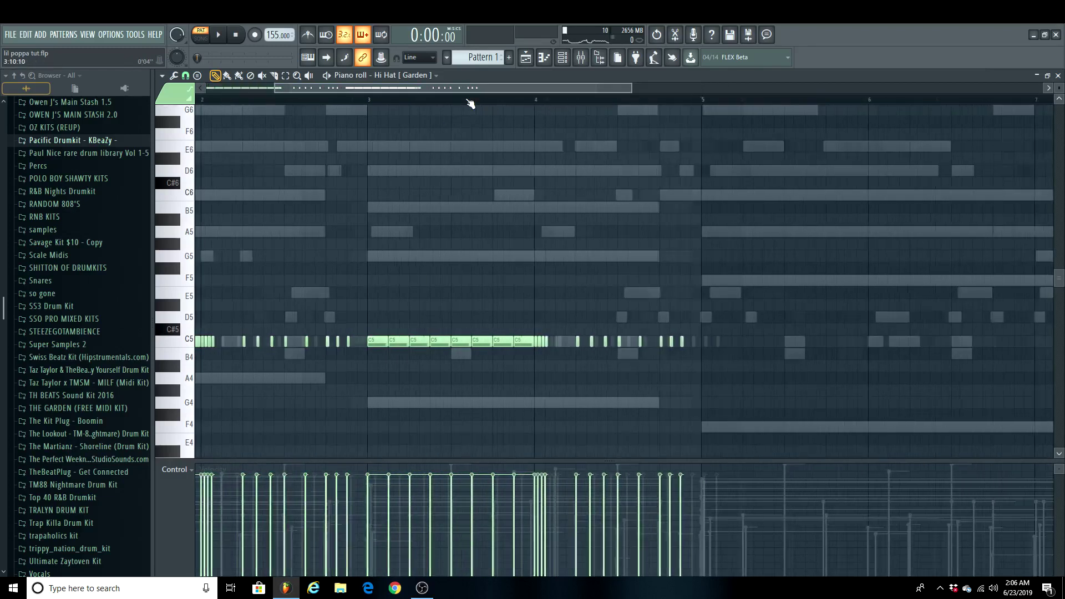
pyautogui.scroll(1, 467, 100)
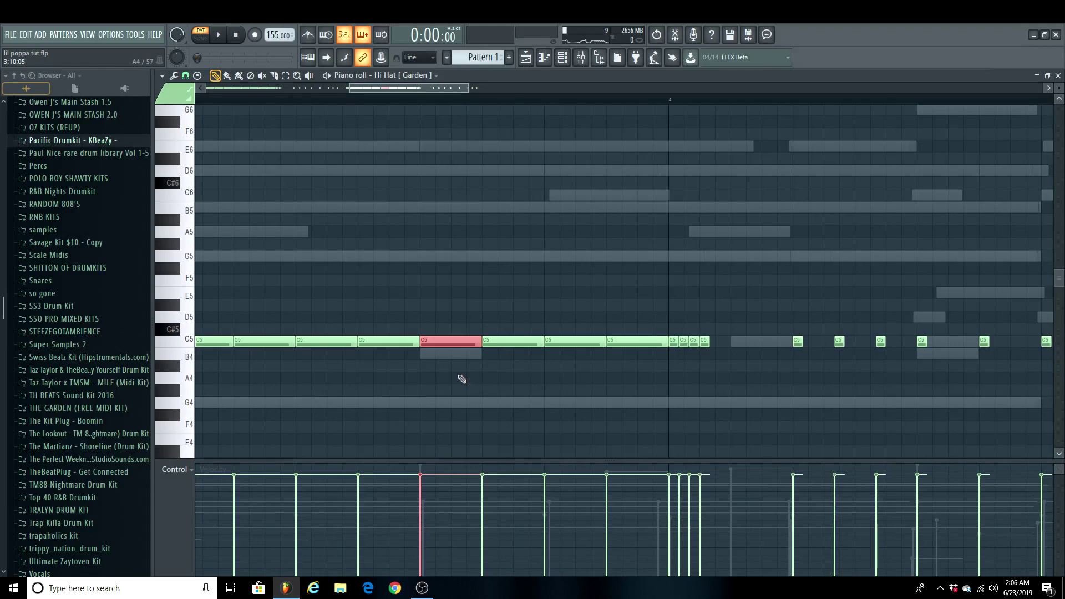
pyautogui.hotkey('alt', 'u')
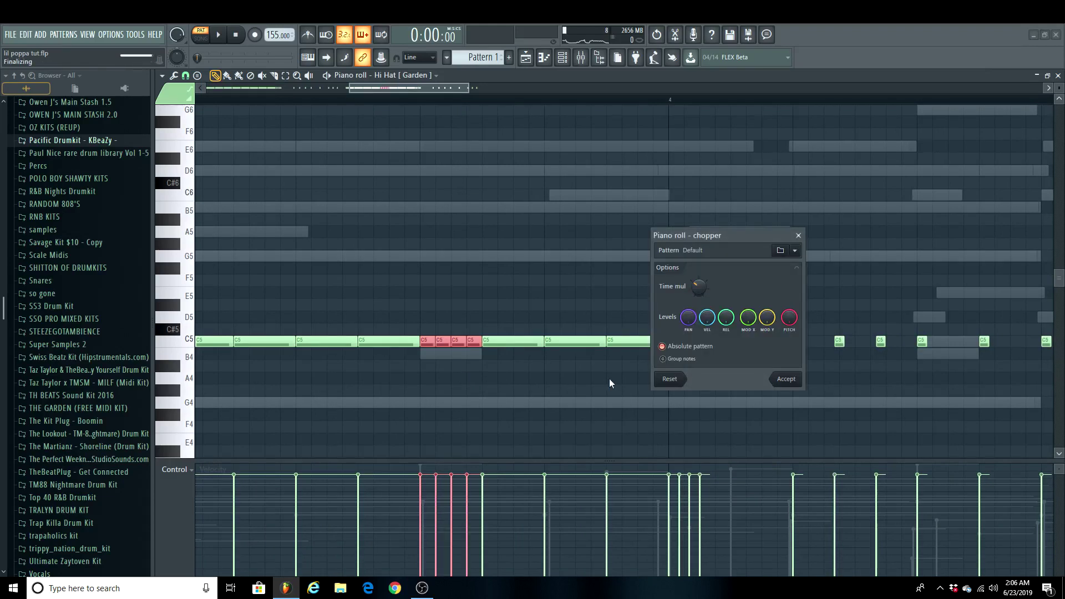
pyautogui.click(784, 379)
pyautogui.hotkey('ctrl', 'd')
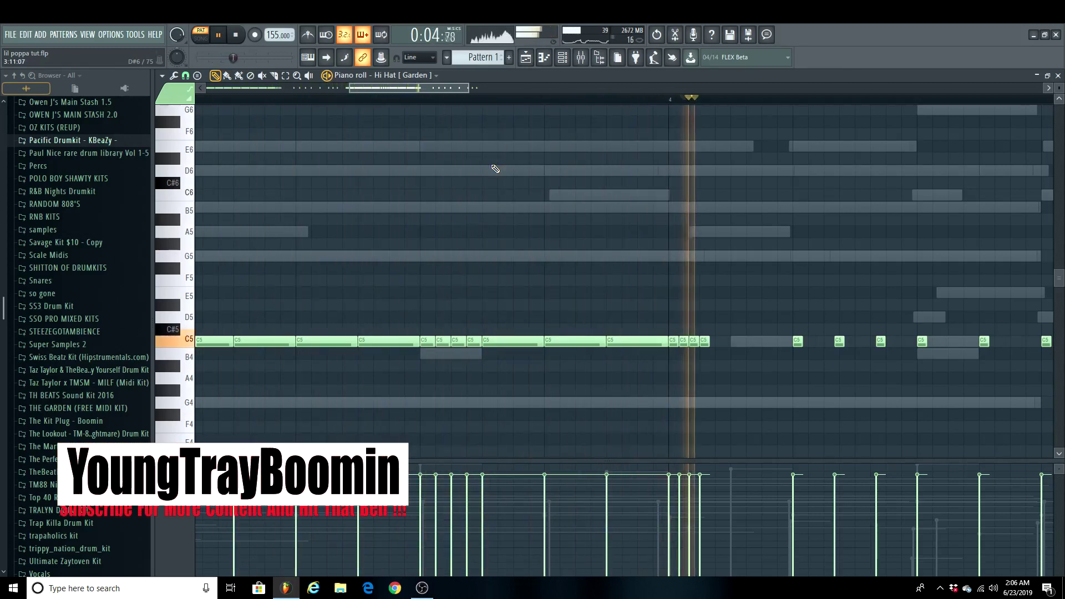
# Select all hi-hat notes in bars 1 to 4 and duplicate them into bars 5 to 8.
pyautogui.scroll(-5, 466, 96)
pyautogui.press('space')
pyautogui.moveTo(743, 293); pyautogui.dragTo(6, 494)
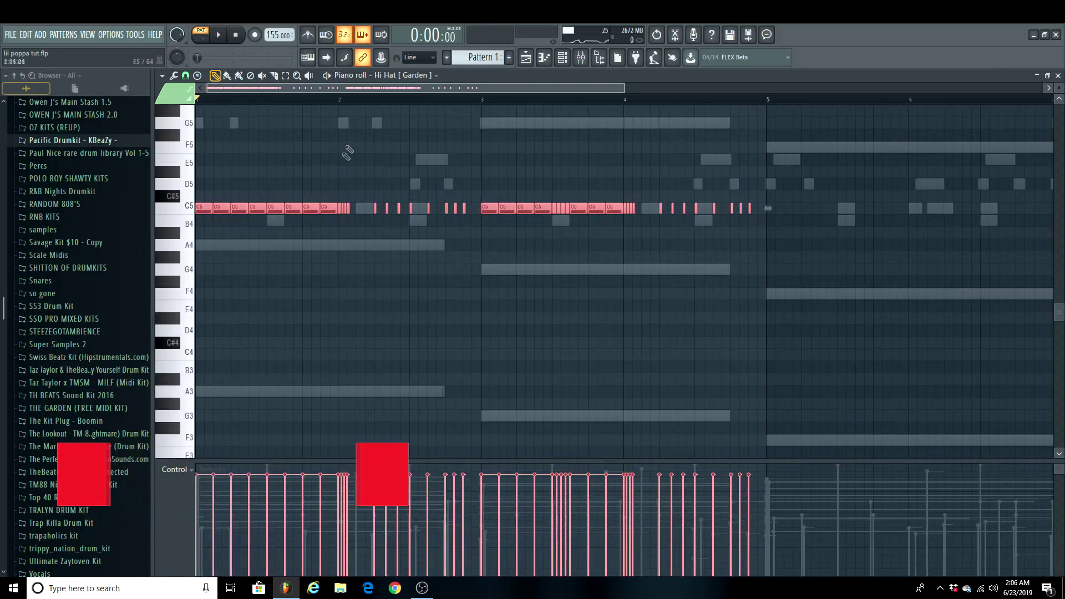
pyautogui.scroll(-3, 381, 101)
pyautogui.keyDown('ctrl'); pyautogui.click(381, 172); pyautogui.keyUp('ctrl')
pyautogui.hotkey('ctrl', 'b')
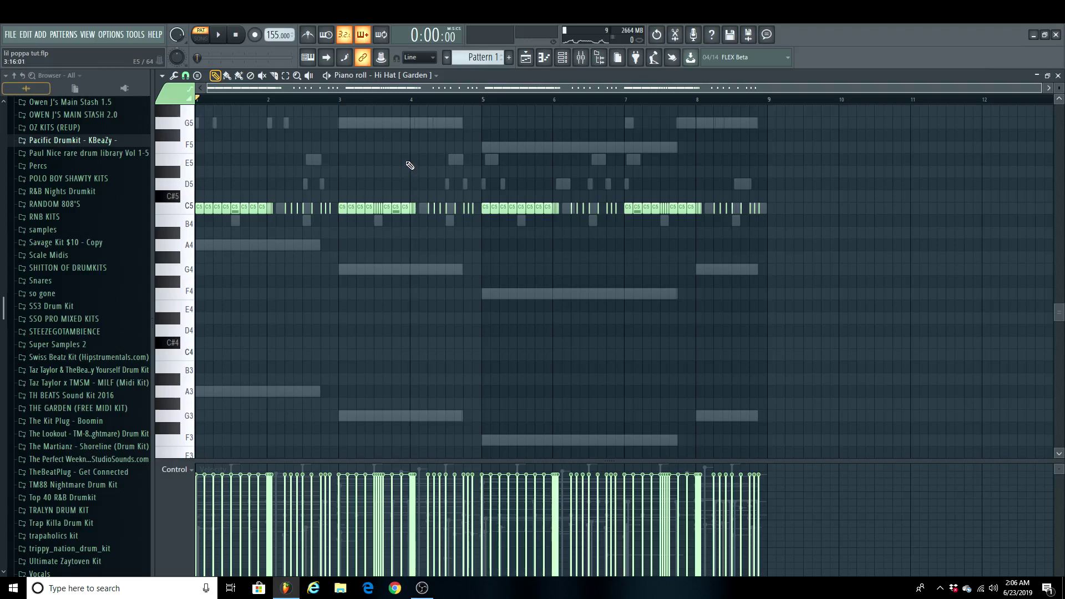
# Randomize the velocities of the hi-hats across all eight bars, and lower the velocity of all these notes together.
pyautogui.hotkey('alt', 'r')
pyautogui.click(815, 430)
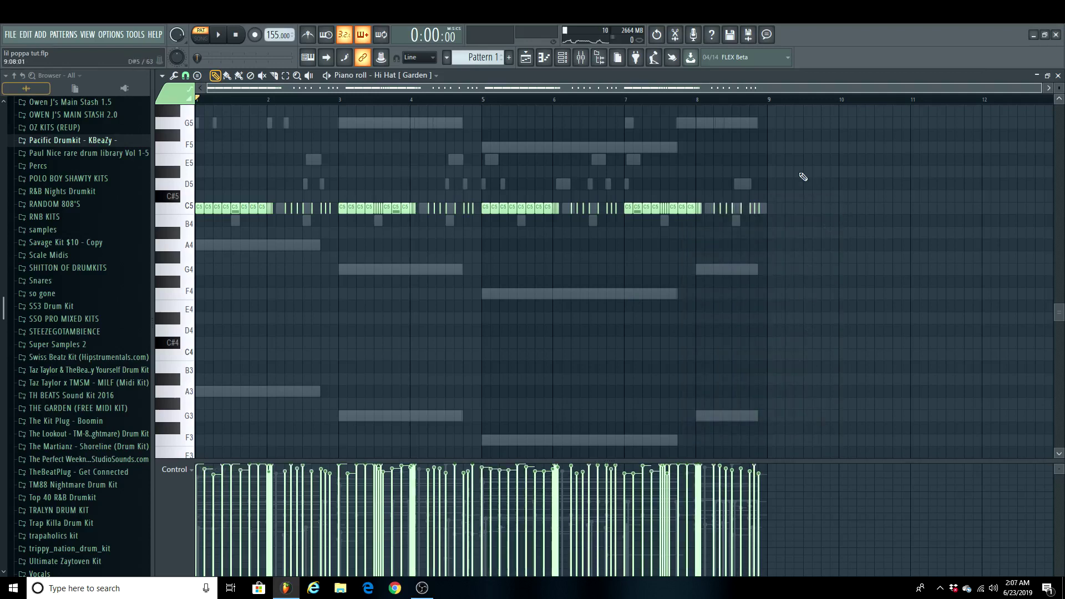
pyautogui.hotkey('ctrl', 'a')
pyautogui.scroll(-8, 414, 312)
pyautogui.hotkey('ctrl', 'd')
pyautogui.scroll(4, 582, 117)
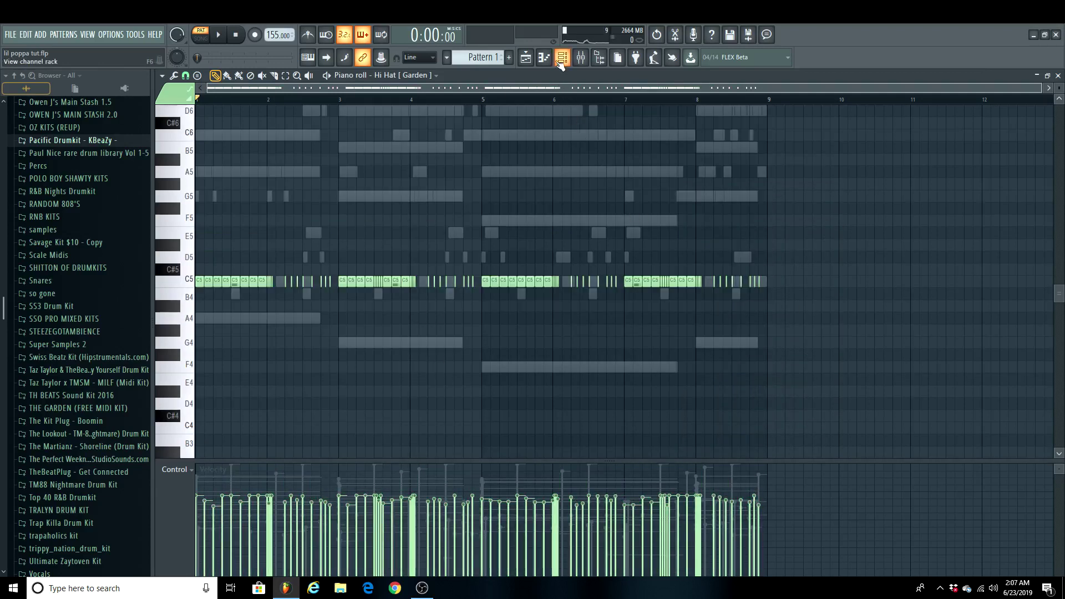
# Enable the volume envelope of the Open Hat [ 808 Mafia ] channel and adjust its release time.
pyautogui.click(560, 61)
pyautogui.rightClick(377, 357)
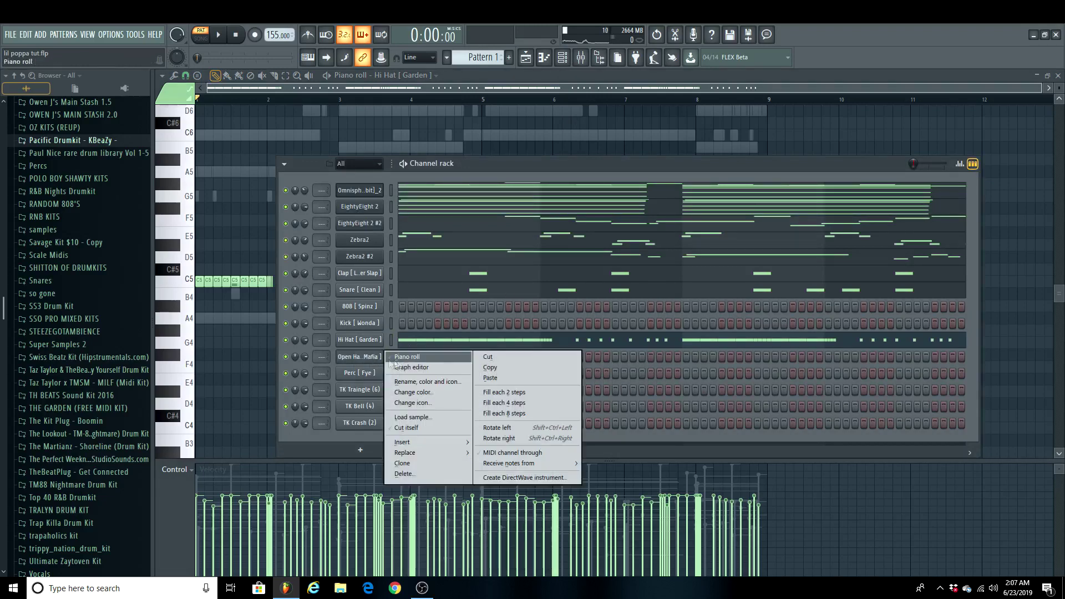
pyautogui.click(404, 360)
pyautogui.click(563, 59)
pyautogui.click(369, 361)
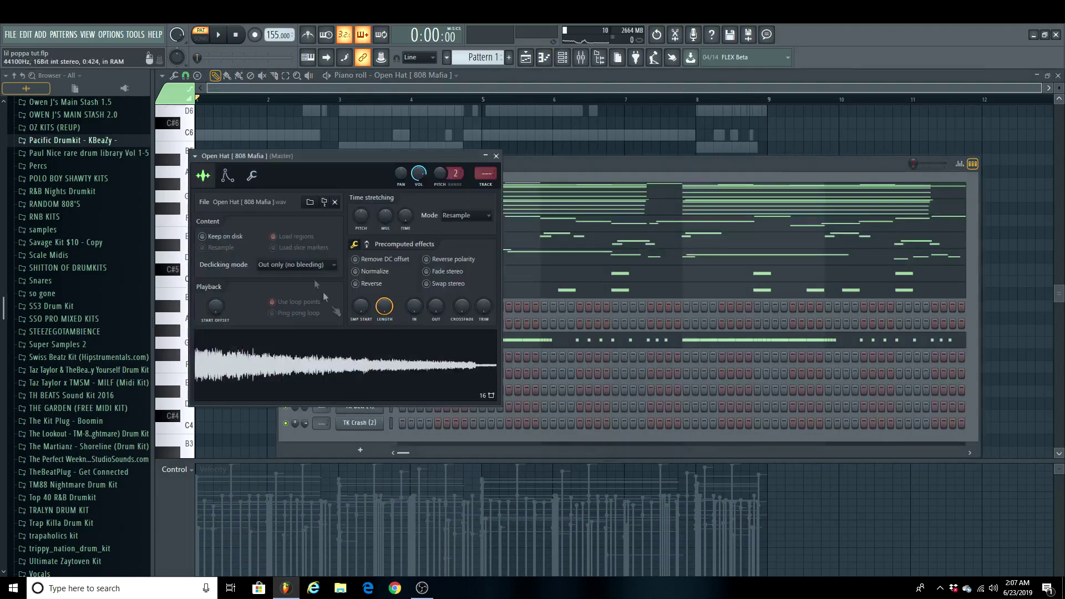
pyautogui.click(228, 175)
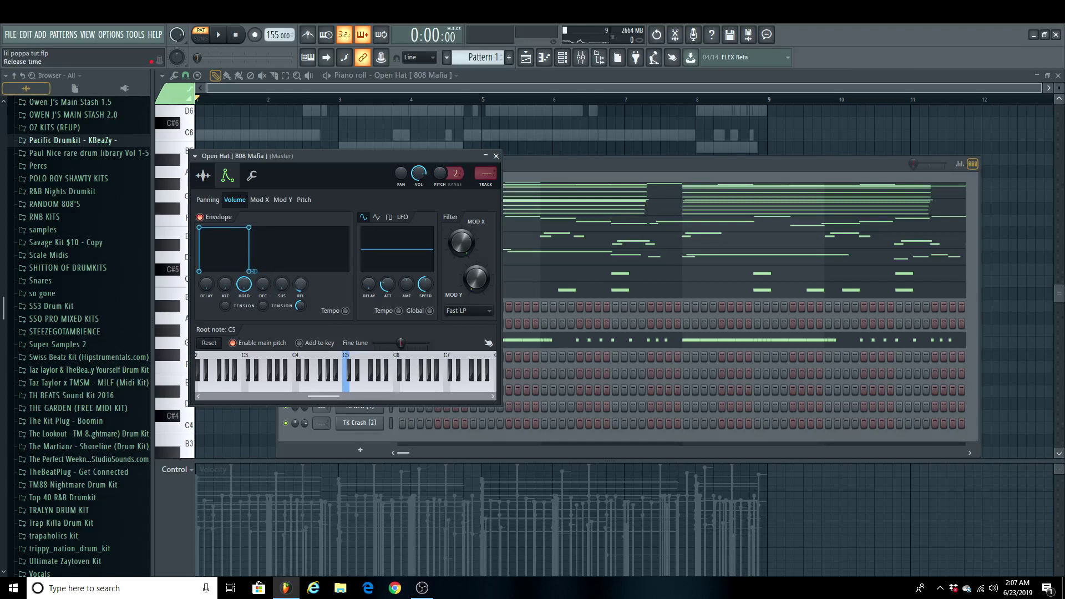
pyautogui.click(496, 156)
# Turn on Cut itself for both the Open Hat [ 808 Mafia ] and Hi Hat [ Garden ] channels.
pyautogui.rightClick(368, 355)
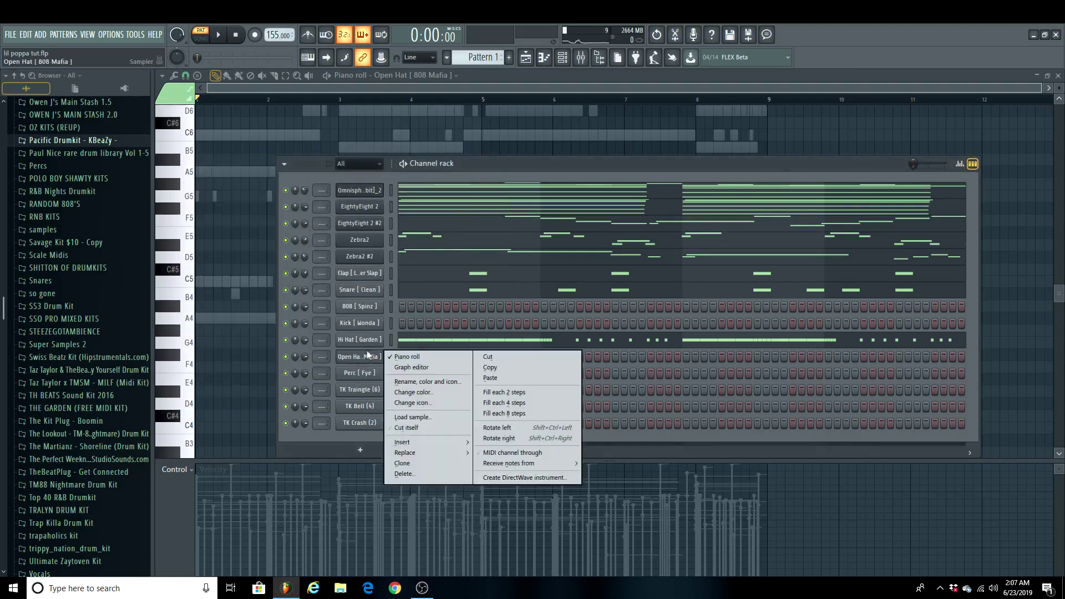
pyautogui.click(413, 429)
pyautogui.rightClick(370, 358)
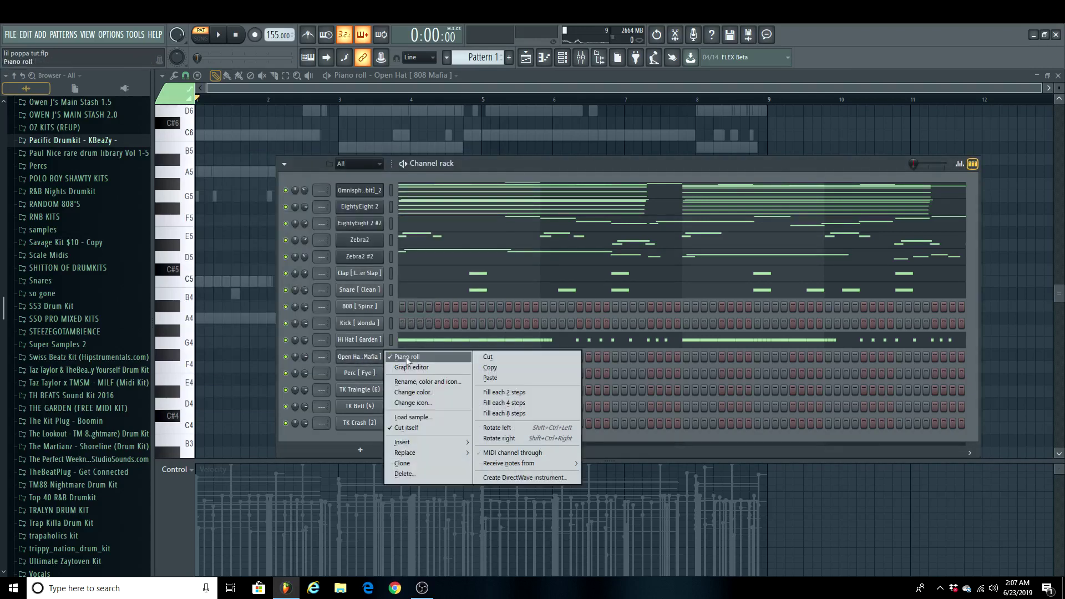
pyautogui.rightClick(357, 341)
pyautogui.click(421, 410)
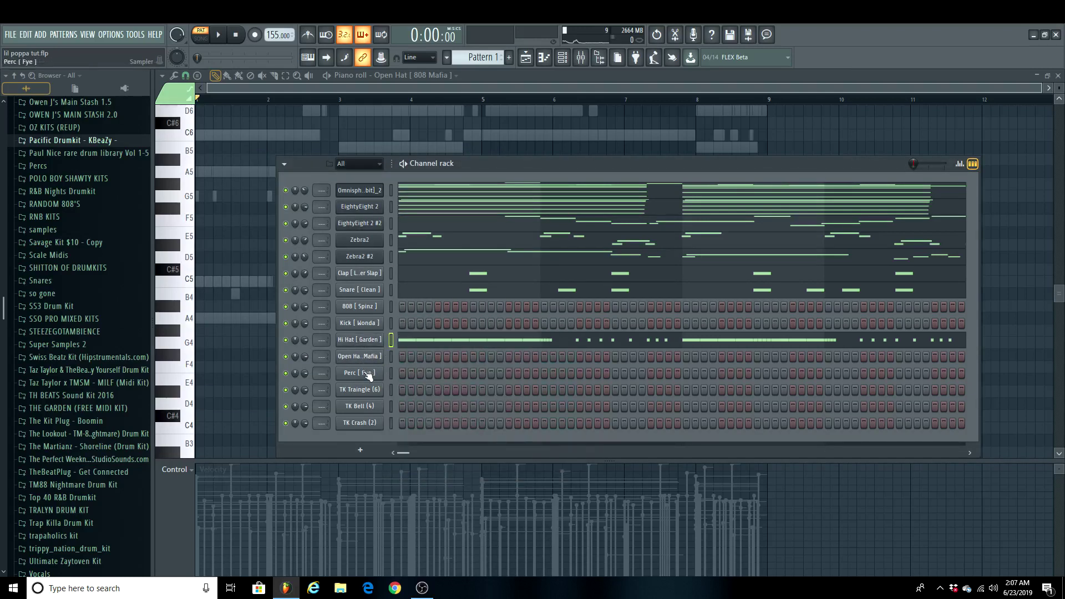
# Review the Hi Hat [ Garden ] notes and bring up the piano roll of the Open Hat [ 808 Mafia ] channel.
pyautogui.click(424, 345)
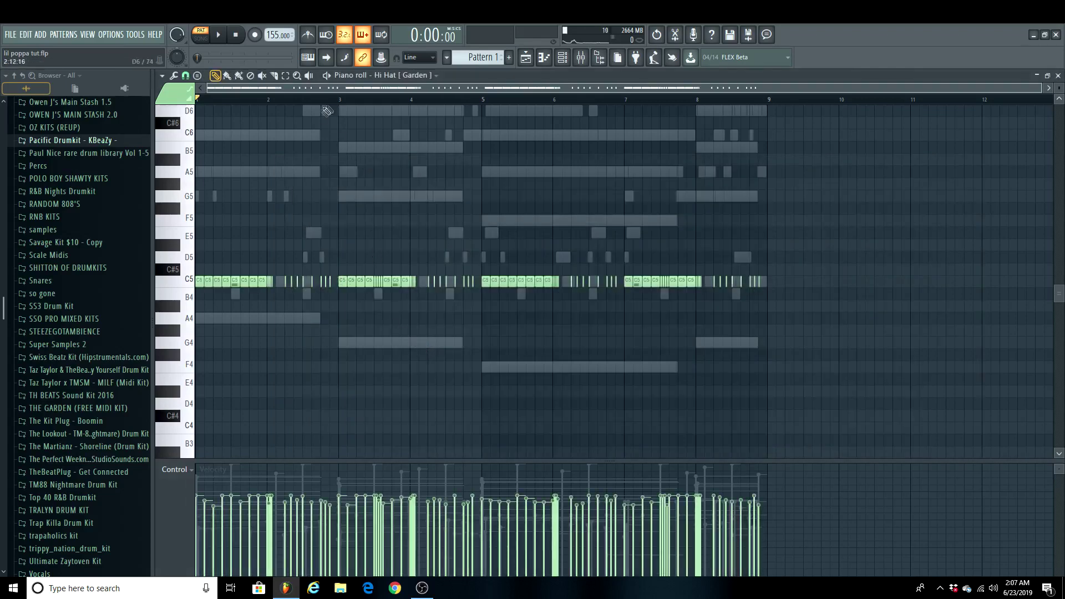
pyautogui.scroll(3, 323, 114)
pyautogui.click(563, 59)
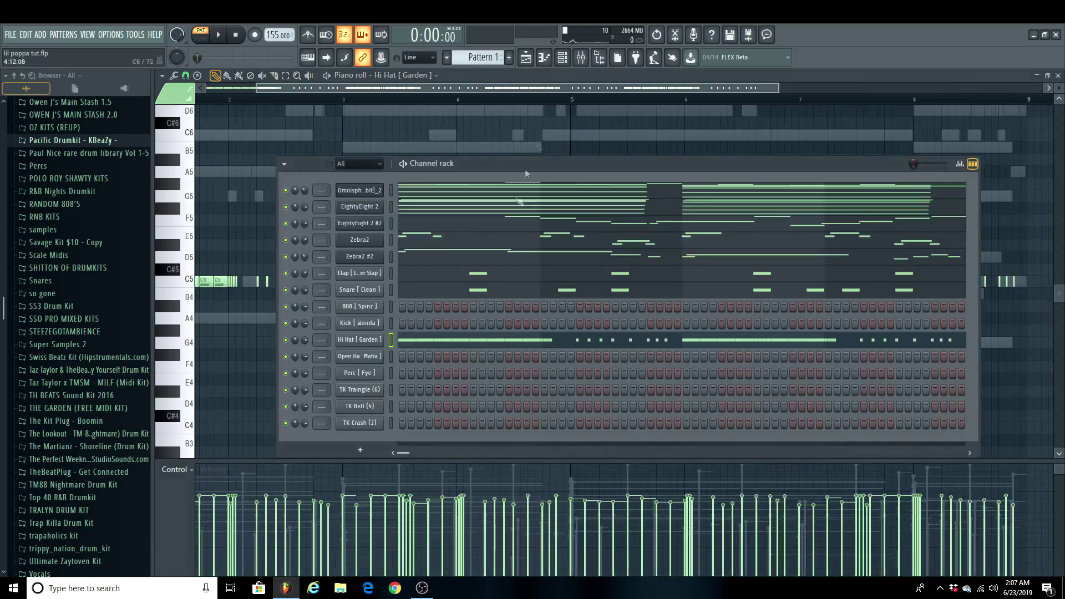
pyautogui.rightClick(361, 355)
pyautogui.click(382, 363)
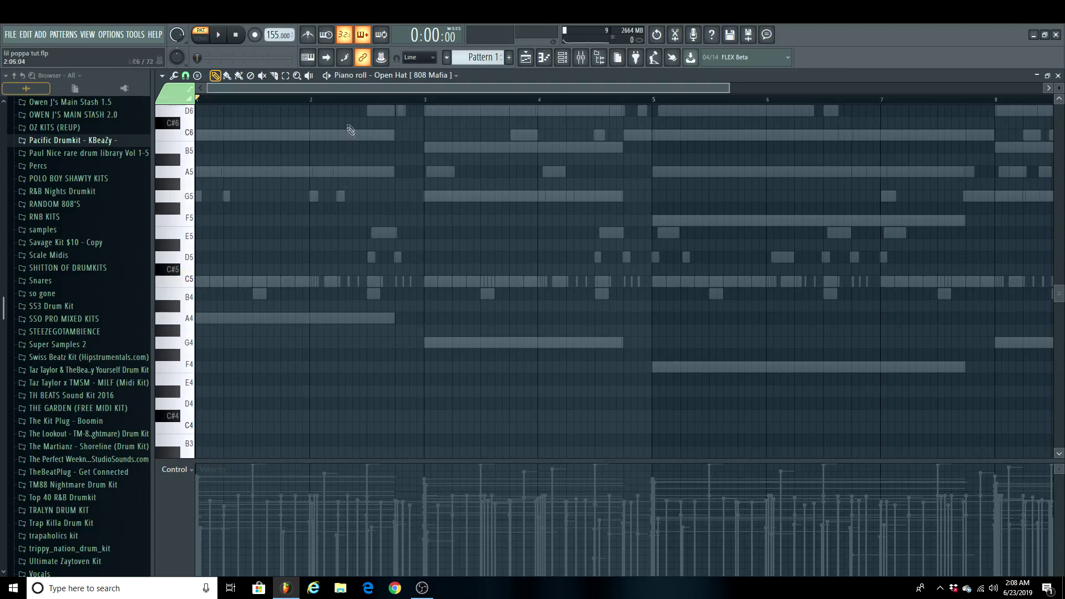
# Place a one-step D5 open hat two steps before the start of bar 2 and audition it with the pattern.
pyautogui.keyDown('ctrl'); pyautogui.scroll(2, 351, 137); pyautogui.keyUp('ctrl')
pyautogui.scroll(-1, 327, 92)
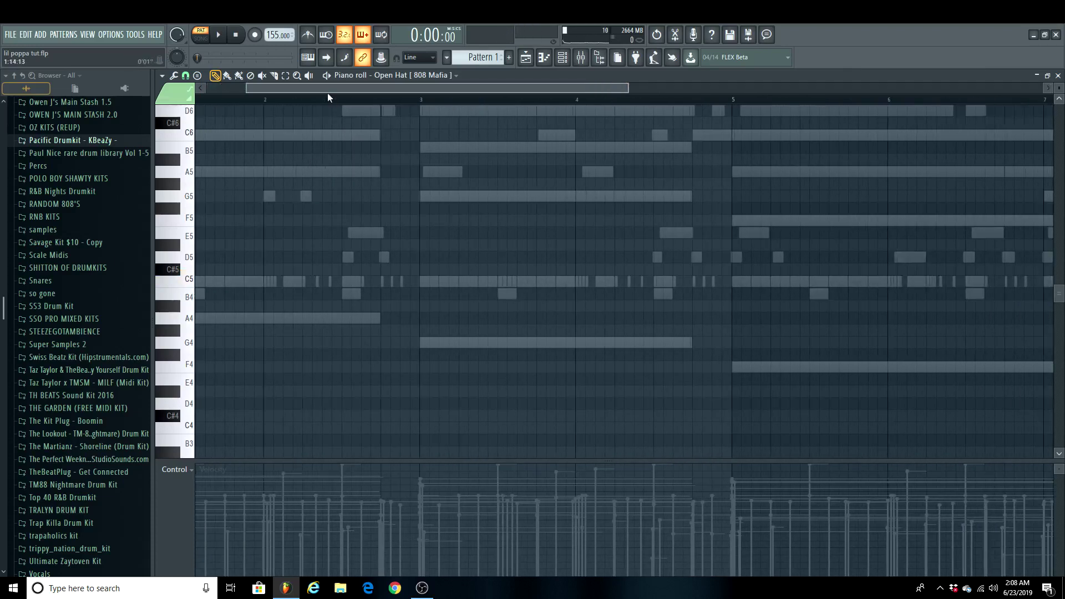
pyautogui.scroll(-4, 334, 99)
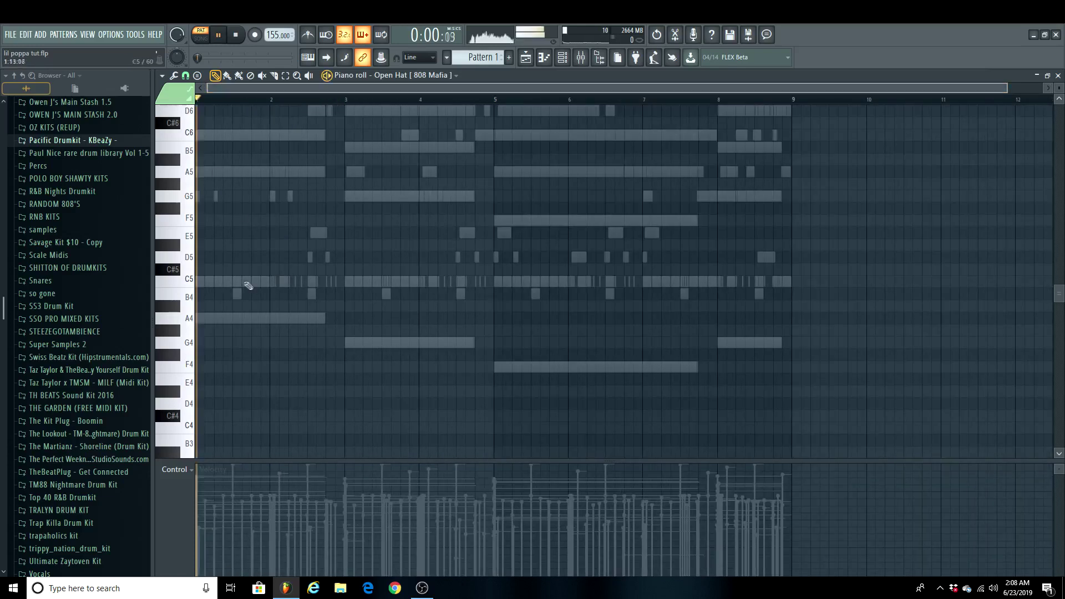
pyautogui.press('space')
pyautogui.press('space')
pyautogui.press('space')
pyautogui.click(263, 261)
pyautogui.press('space')
pyautogui.press('space')
pyautogui.scroll(4, 278, 258)
pyautogui.press('space')
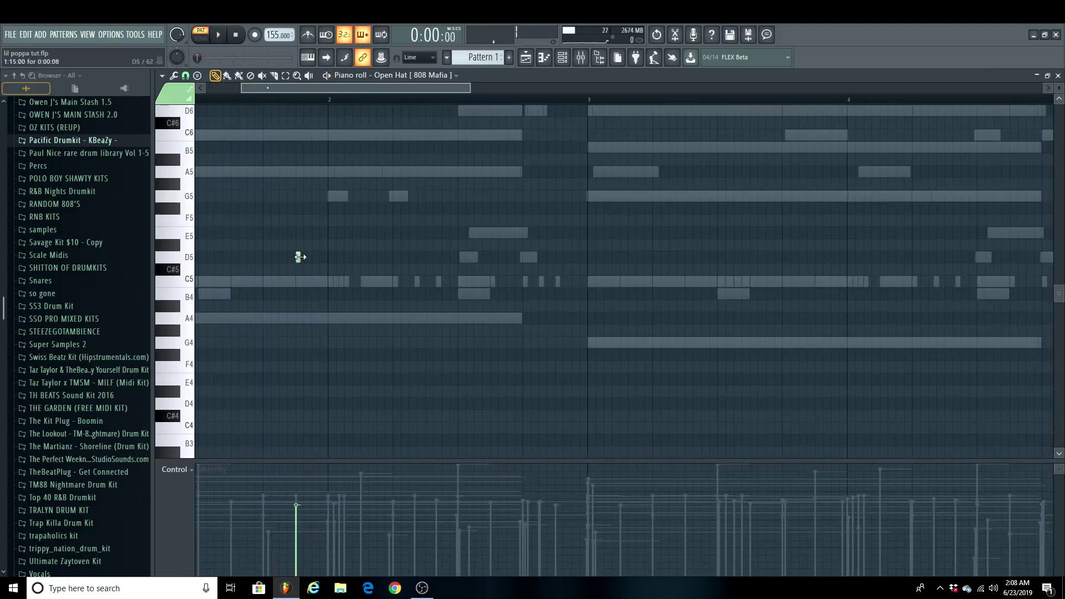
pyautogui.press('space')
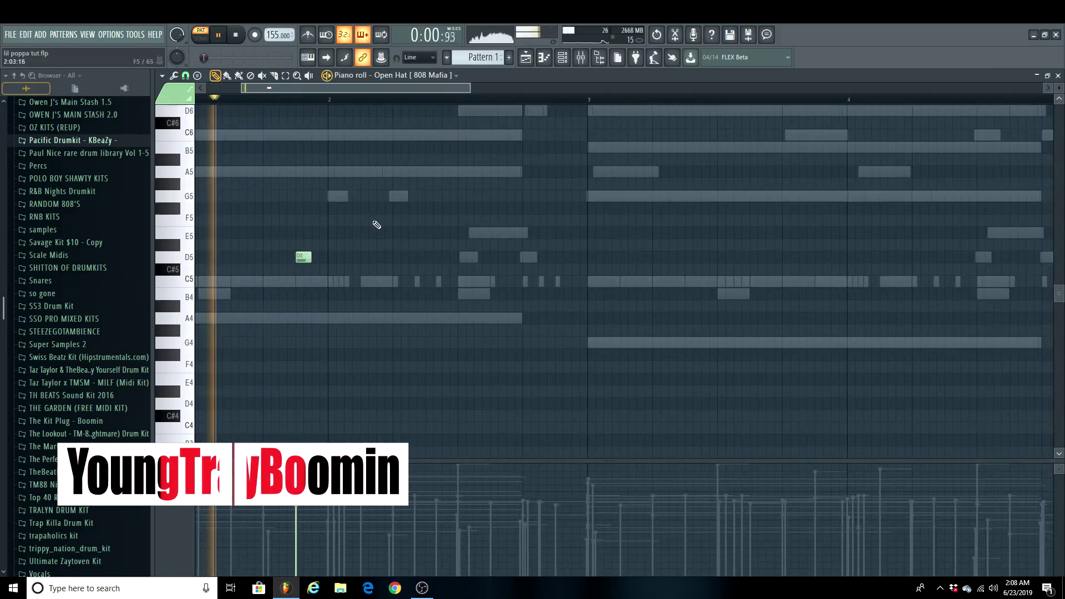
pyautogui.press('space')
pyautogui.press('space')
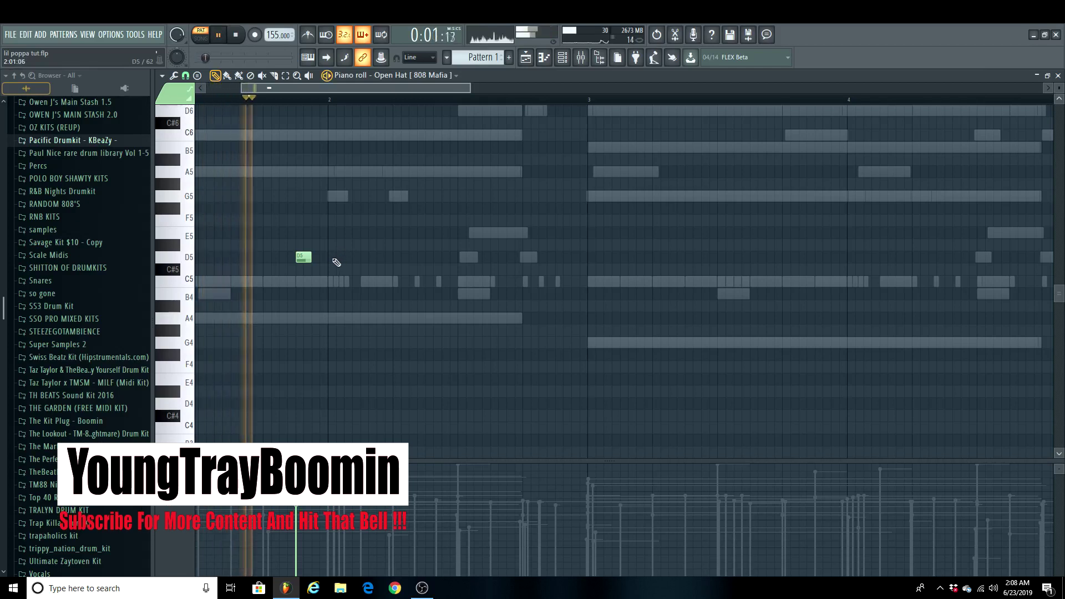
# Add a short D5 open hat two steps into bar 2 and a longer one from beat 2 to about beat 3.
pyautogui.press('space')
pyautogui.press('space')
pyautogui.click(355, 257)
pyautogui.moveTo(359, 258); pyautogui.dragTo(461, 263)
pyautogui.click(399, 257)
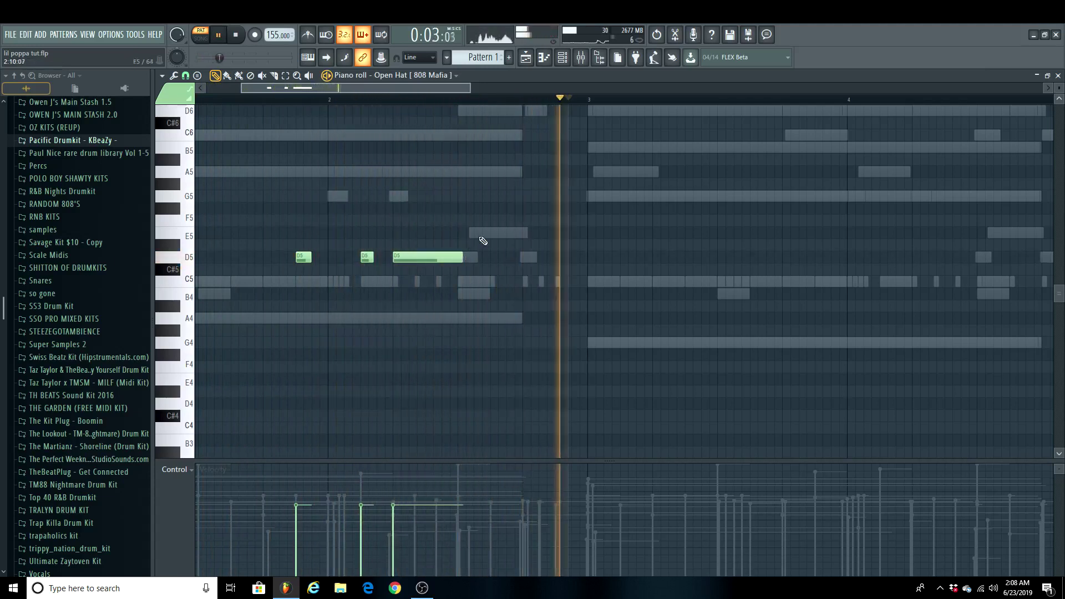
# Set the snap to Bar and copy the three D5 open hats four bars ahead into bars 5 and 6.
pyautogui.scroll(-3, 374, 103)
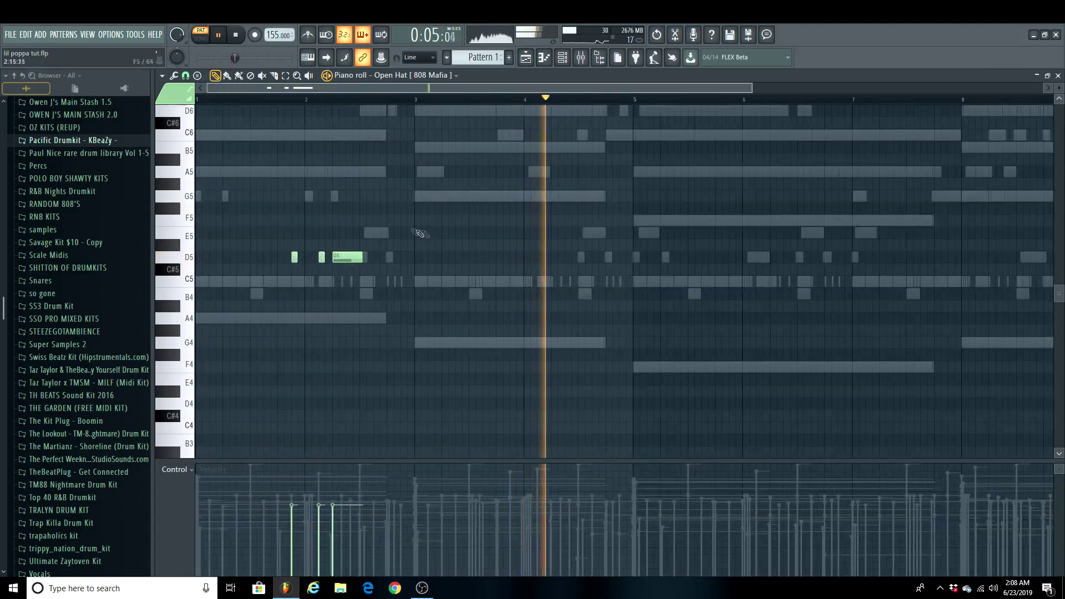
pyautogui.click(186, 76)
pyautogui.click(207, 246)
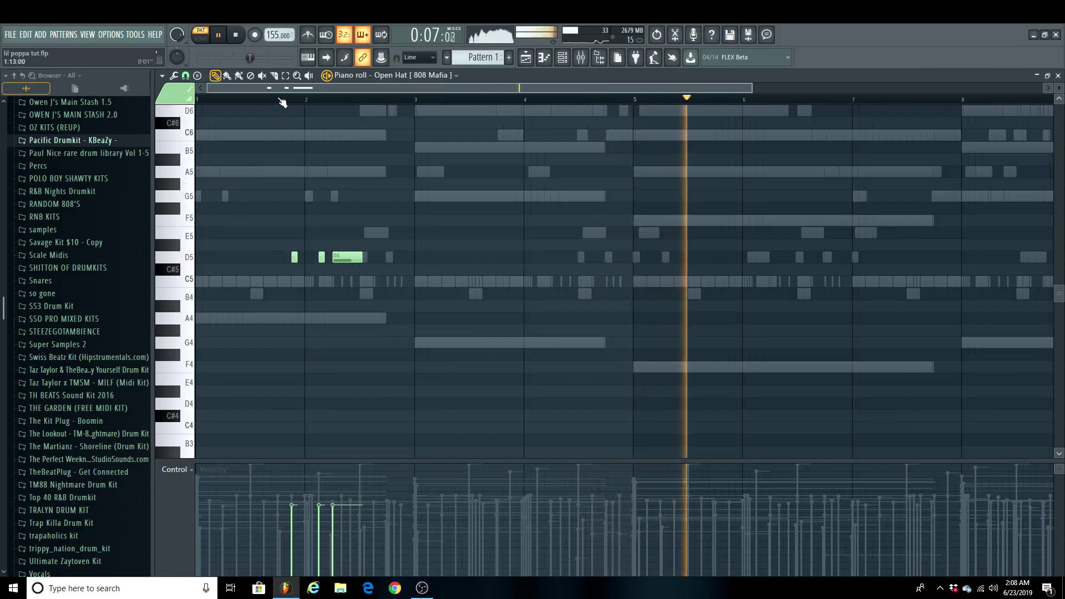
pyautogui.scroll(-2, 282, 102)
pyautogui.moveTo(354, 215); pyautogui.dragTo(207, 308)
pyautogui.moveTo(294, 257); pyautogui.dragTo(581, 257)
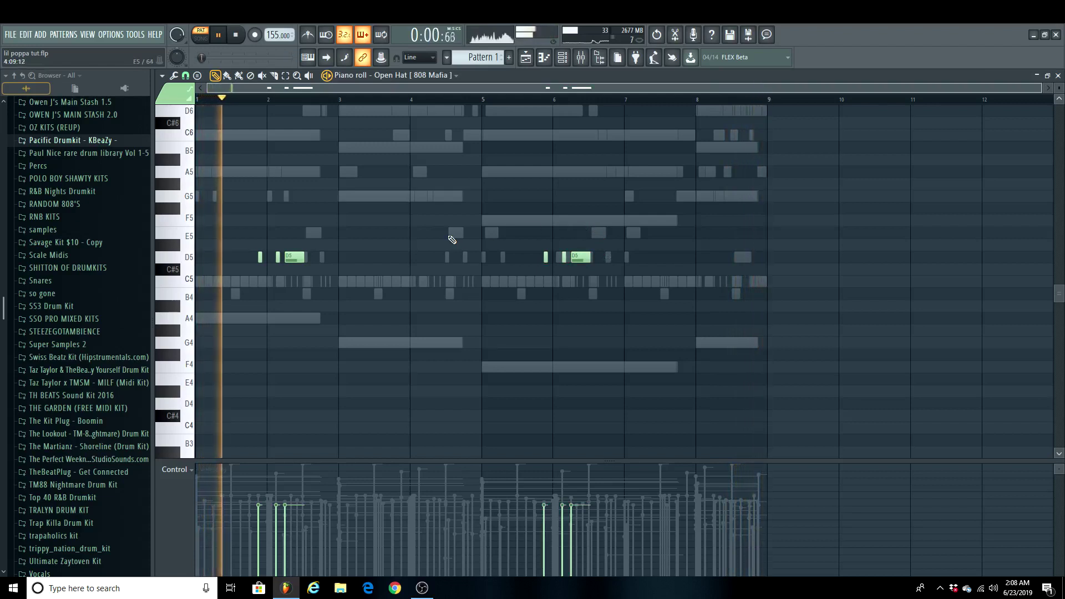
pyautogui.press('space')
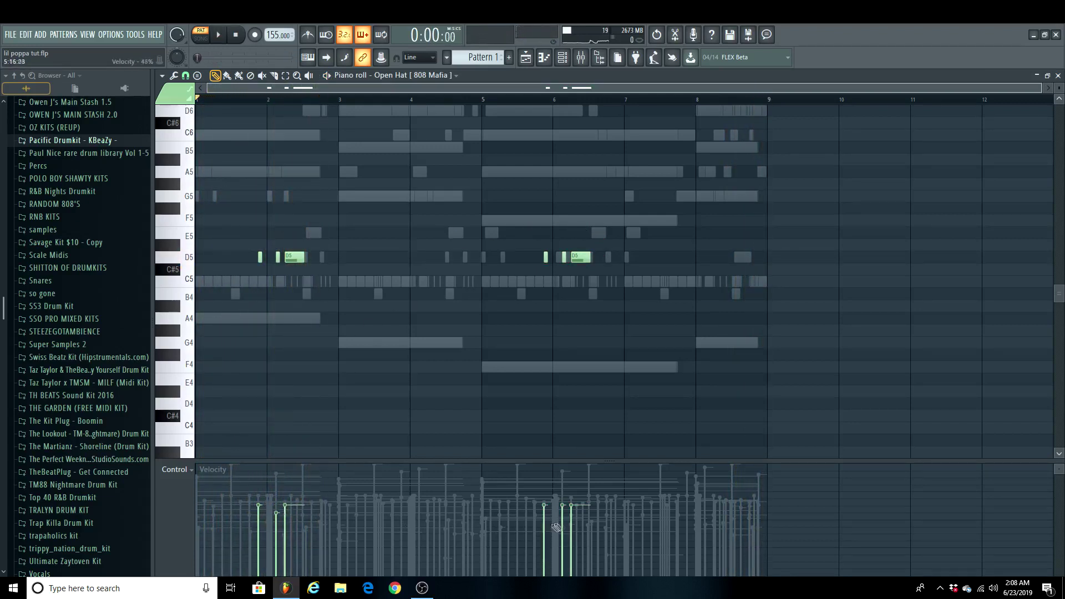
# Show note panning and pan the first two open hats fully to opposite sides and their copies slightly apart, and play the pattern.
pyautogui.click(175, 469)
pyautogui.click(225, 493)
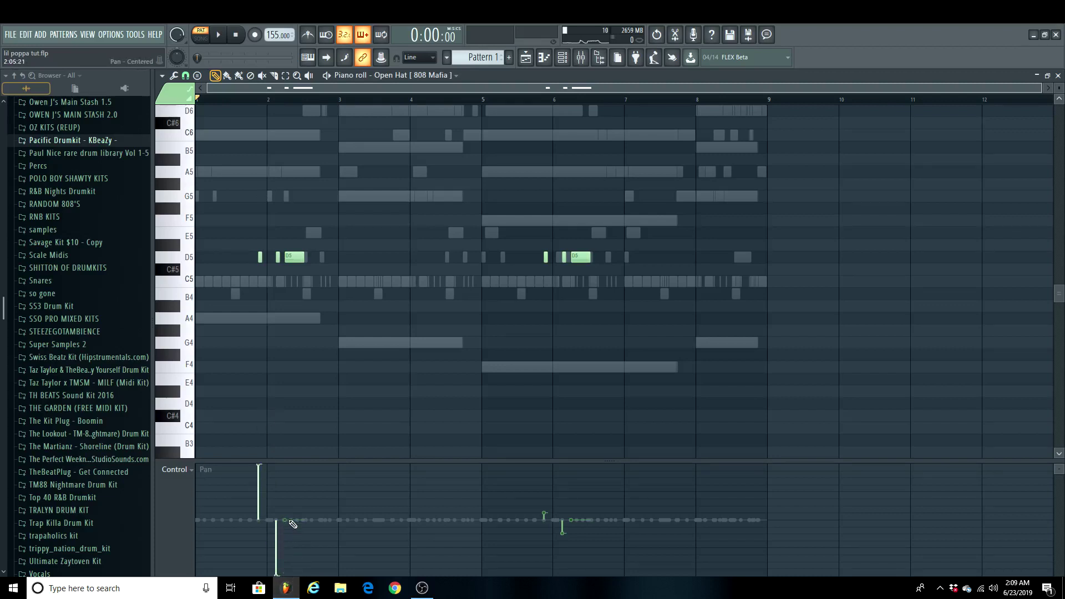
pyautogui.press('space')
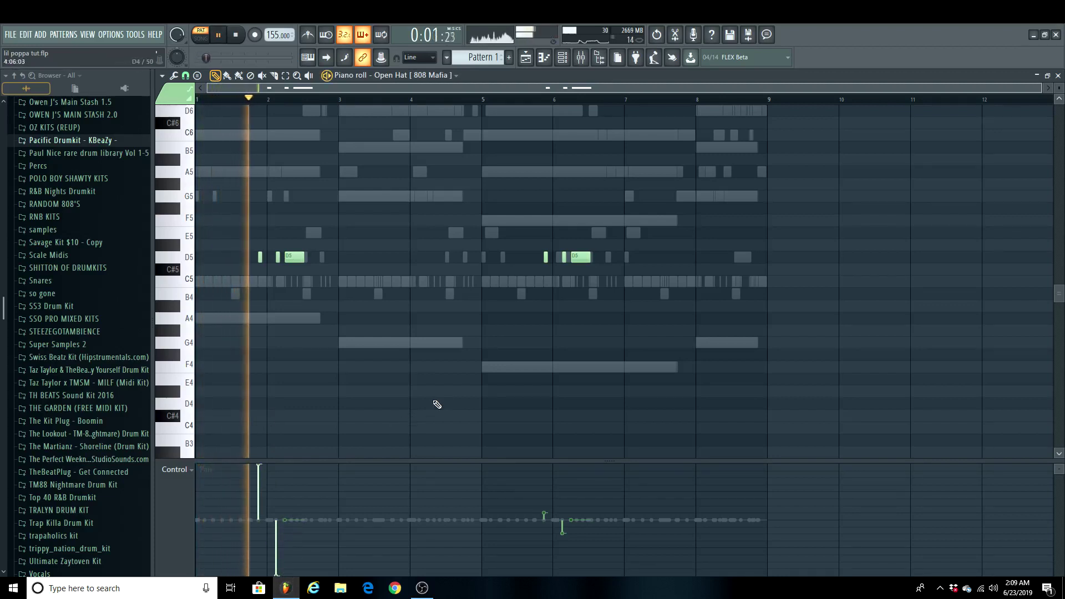
# Reduce the panning of the first two open hats to small opposite offsets and play the pattern to check it.
pyautogui.press('space')
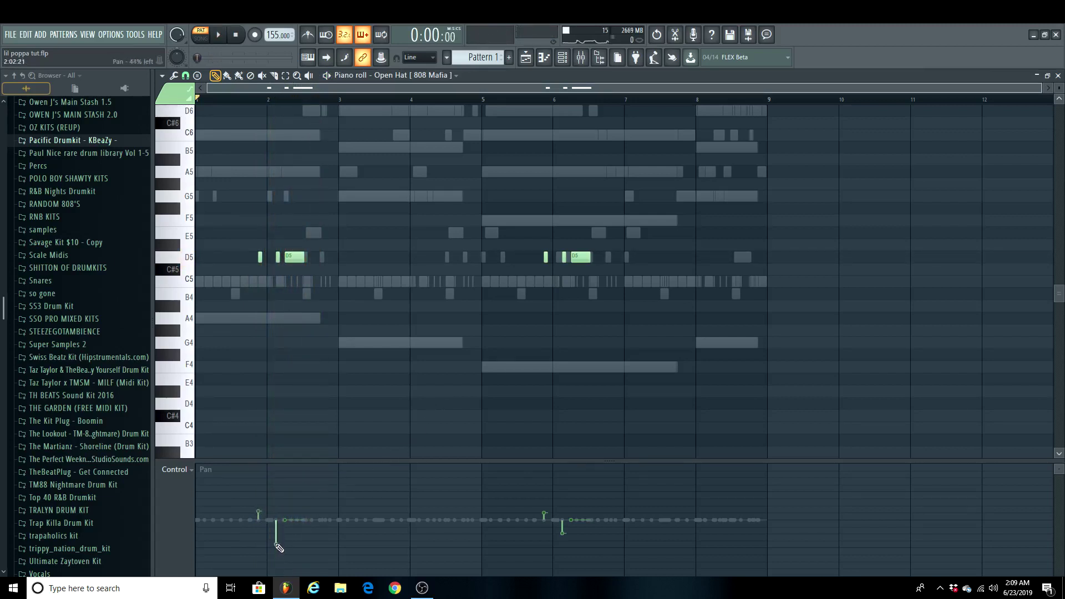
pyautogui.press('space')
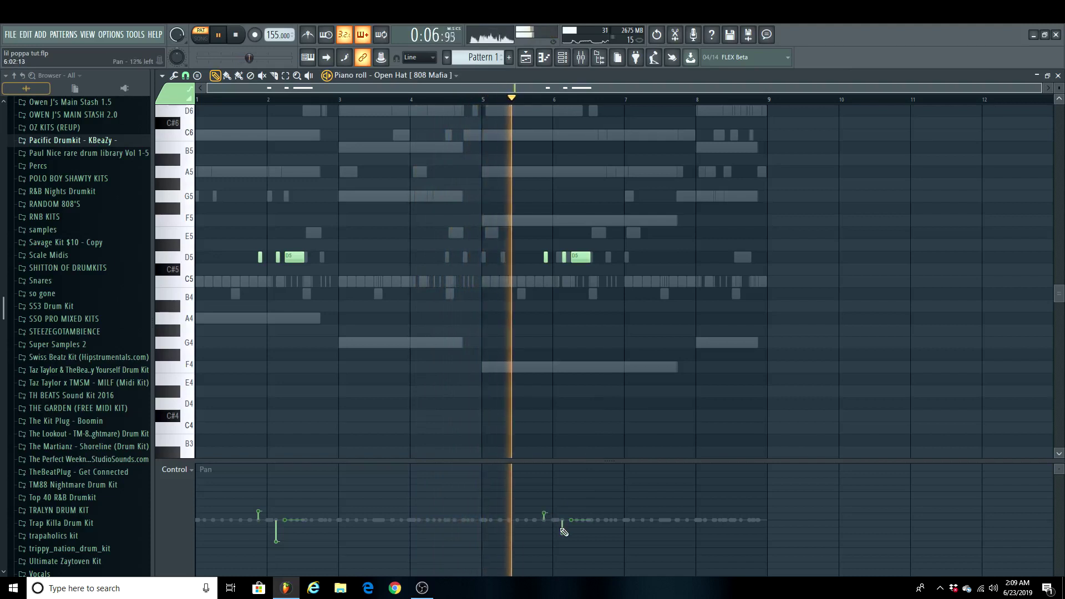
pyautogui.press('space')
# Open the Perc [ Fye ] channel in the piano roll and set the snap to Step.
pyautogui.click(562, 57)
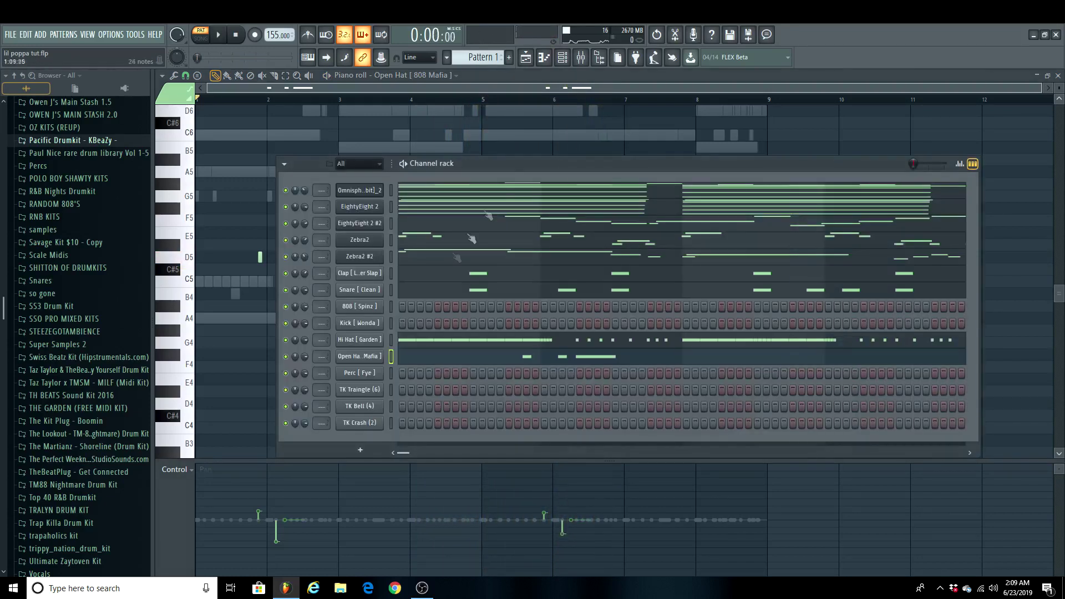
pyautogui.rightClick(388, 373)
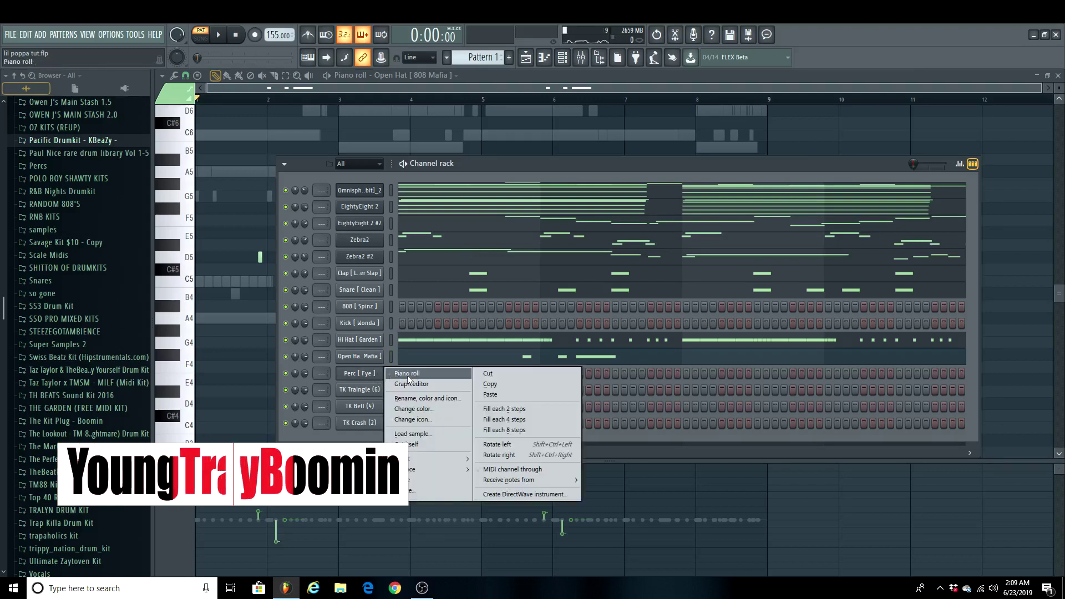
pyautogui.click(409, 375)
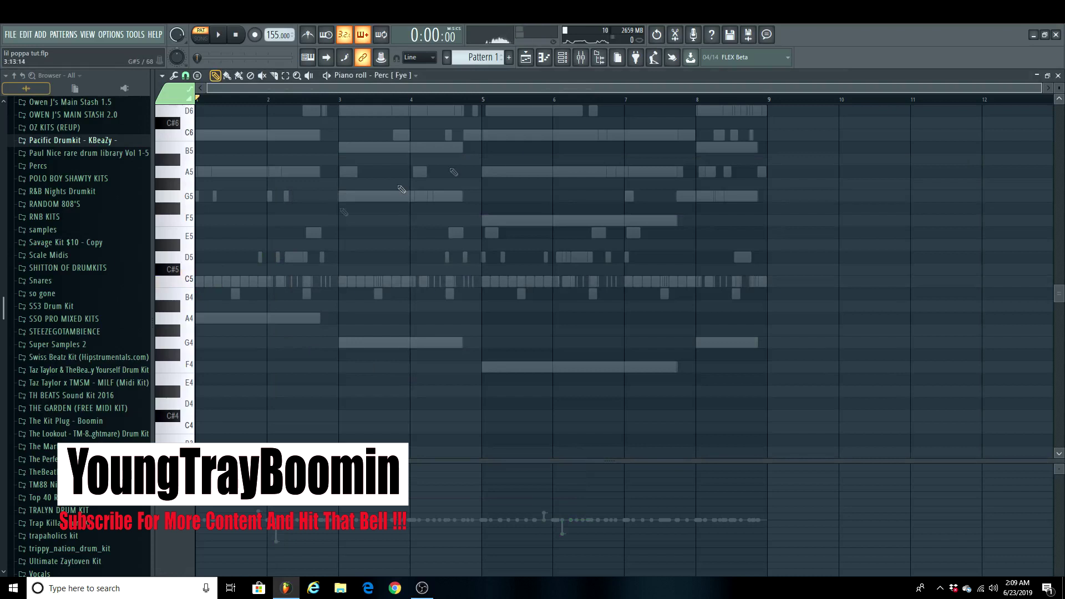
pyautogui.click(562, 57)
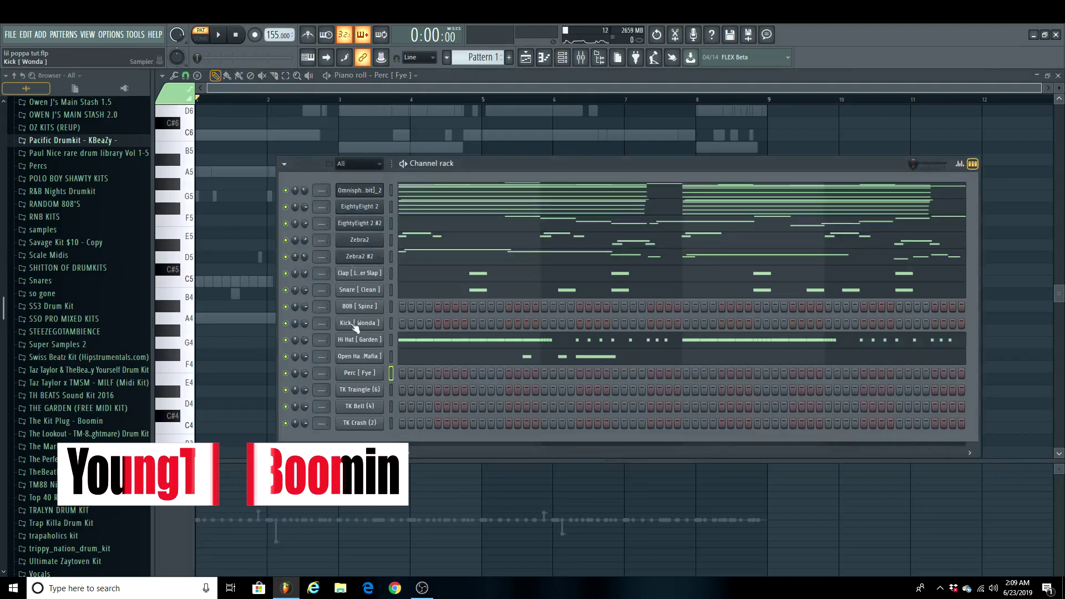
pyautogui.click(186, 75)
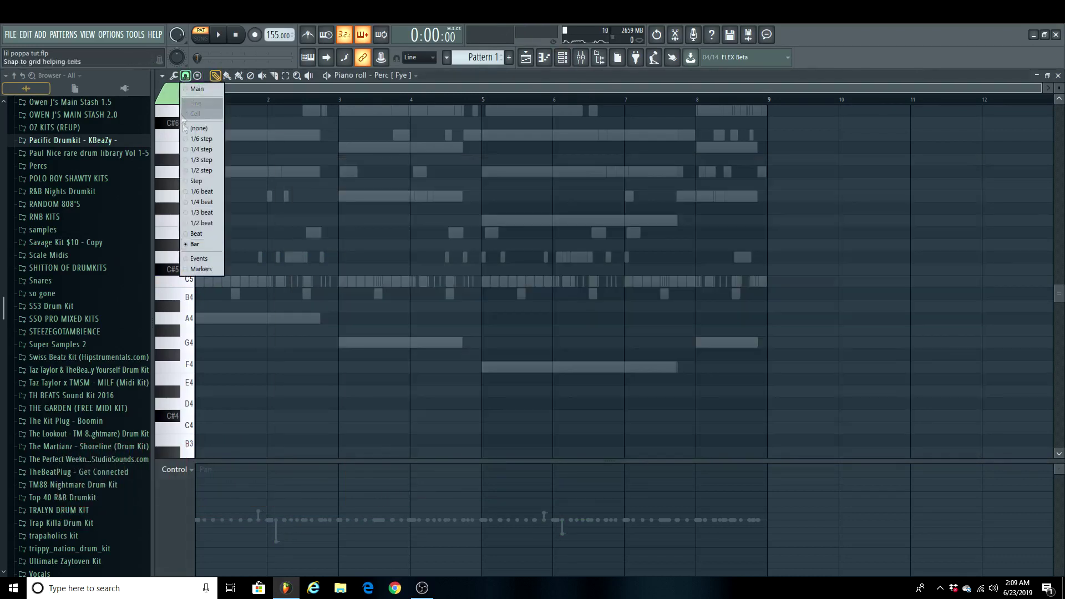
pyautogui.click(205, 182)
pyautogui.click(562, 57)
pyautogui.rightClick(358, 377)
pyautogui.click(400, 379)
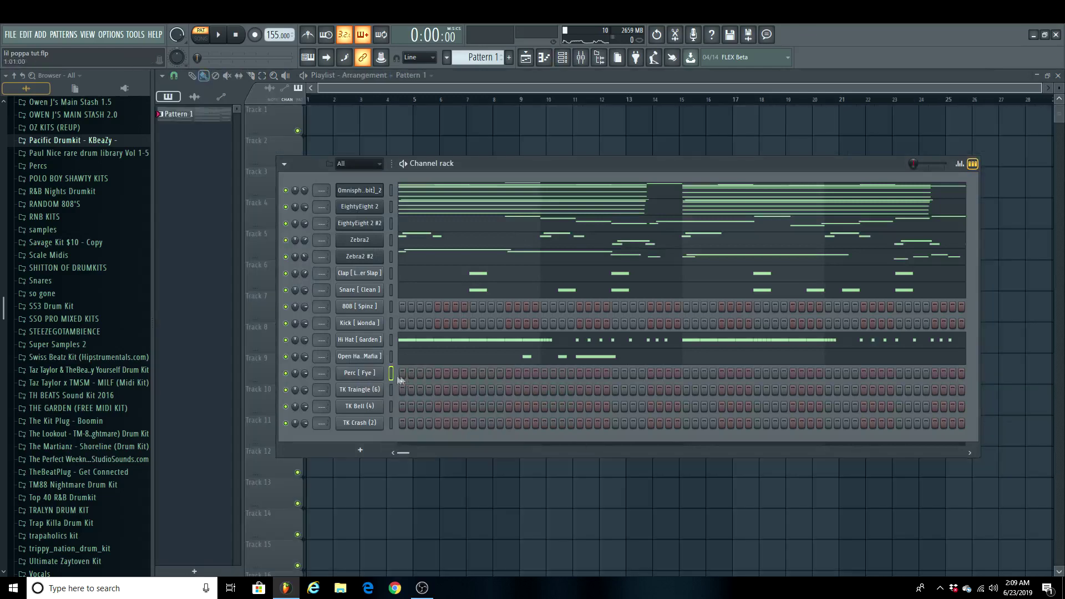
pyautogui.rightClick(382, 379)
pyautogui.click(394, 380)
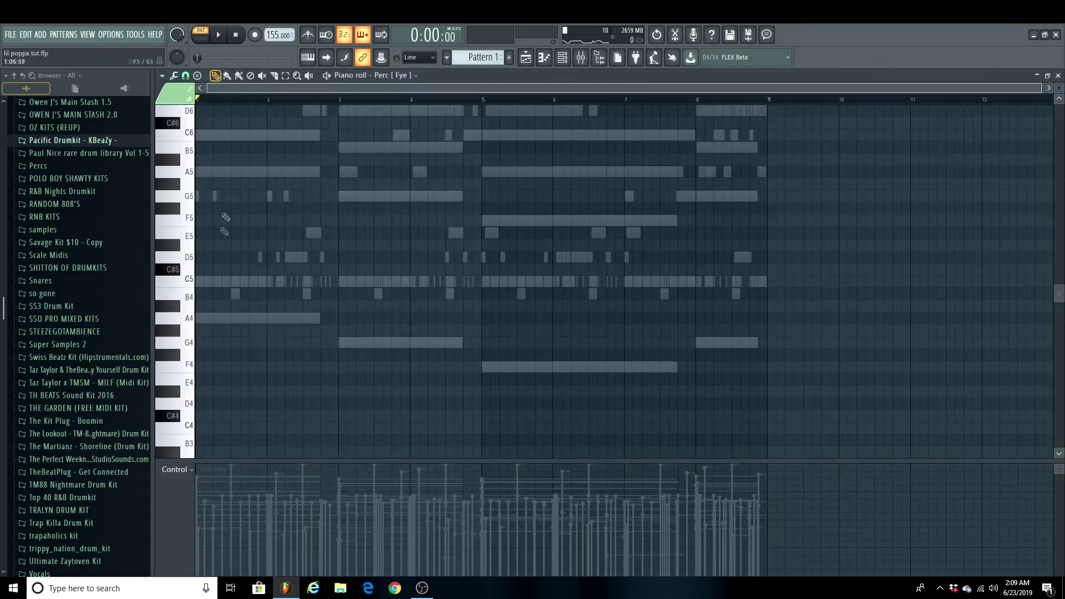
# Place a one-beat C5 perc note on beat 2 of bar 1, audition it, and show note panning.
pyautogui.scroll(3, 271, 138)
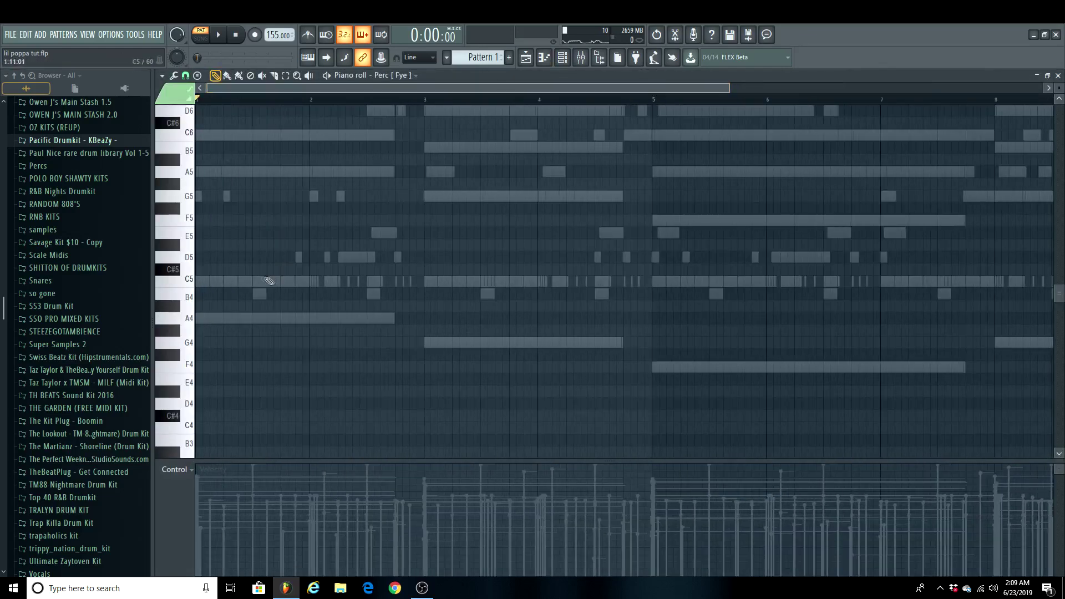
pyautogui.press('space')
pyautogui.press('space')
pyautogui.press('space')
pyautogui.press('space')
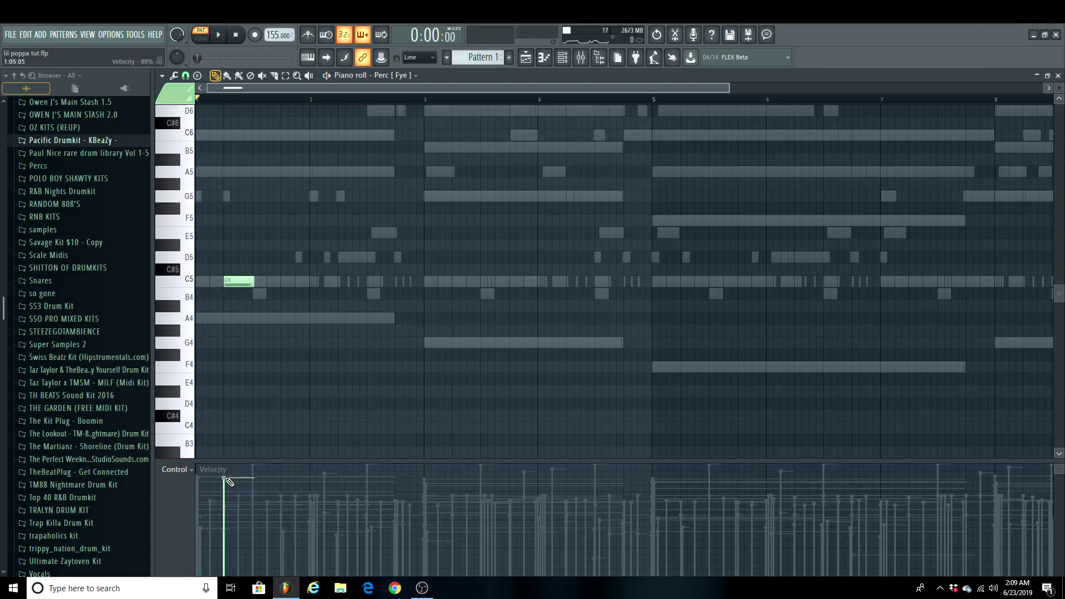
pyautogui.click(174, 470)
pyautogui.click(195, 491)
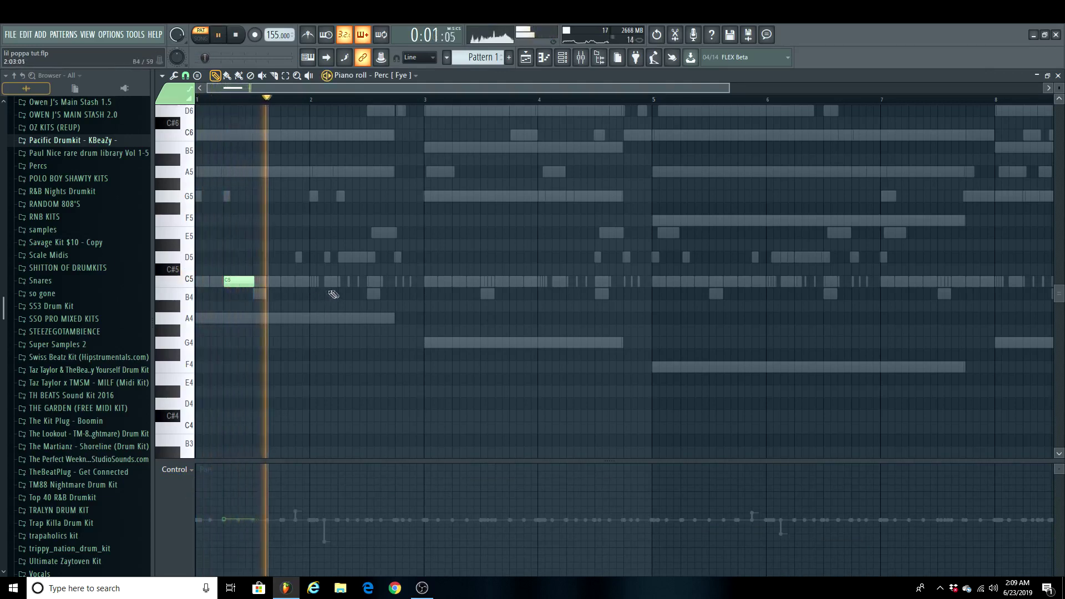
# Add two back-to-back one-beat C5 perc notes starting two steps before bar 3 and play the pattern.
pyautogui.click(413, 281)
pyautogui.click(443, 281)
pyautogui.moveTo(475, 253); pyautogui.dragTo(406, 304)
pyautogui.press('space')
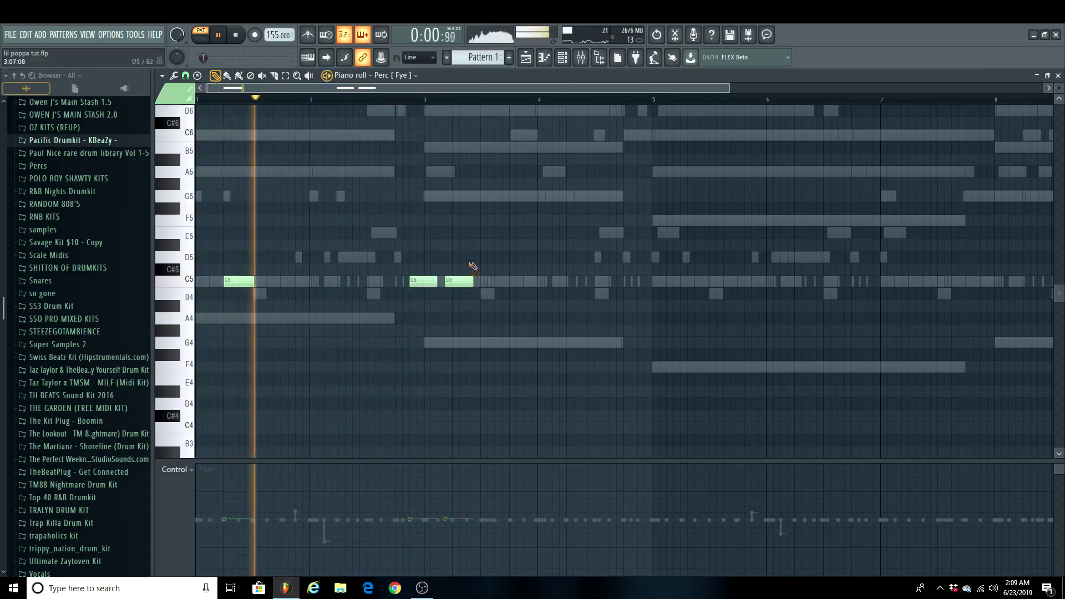
pyautogui.moveTo(466, 280); pyautogui.dragTo(459, 277)
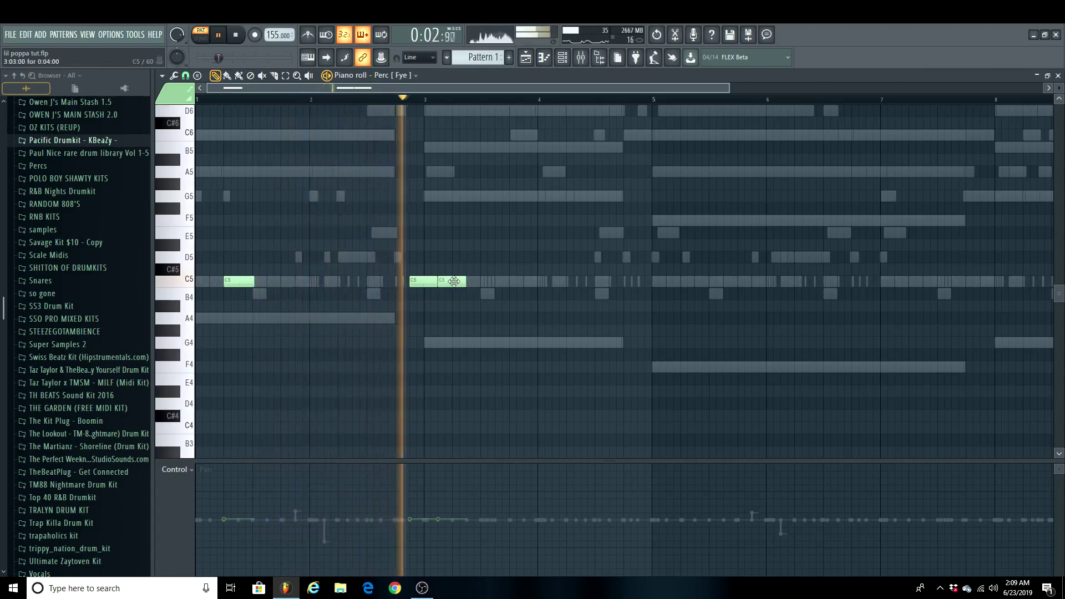
# Copy the three C5 perc notes four bars ahead and play the pattern from around bar 4.
pyautogui.scroll(-2, 428, 100)
pyautogui.moveTo(425, 253); pyautogui.dragTo(508, 281)
pyautogui.click(524, 254)
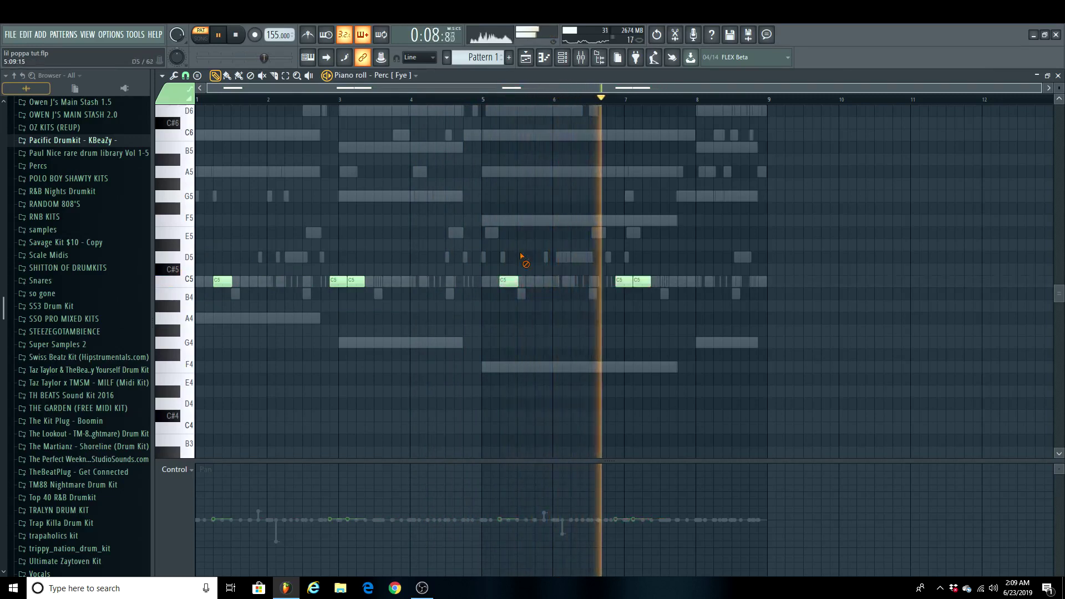
pyautogui.click(436, 99)
# Replace the copied perc note in bar 5 with two one-step C5 hits two steps in and a longer hit six steps in.
pyautogui.scroll(2, 505, 105)
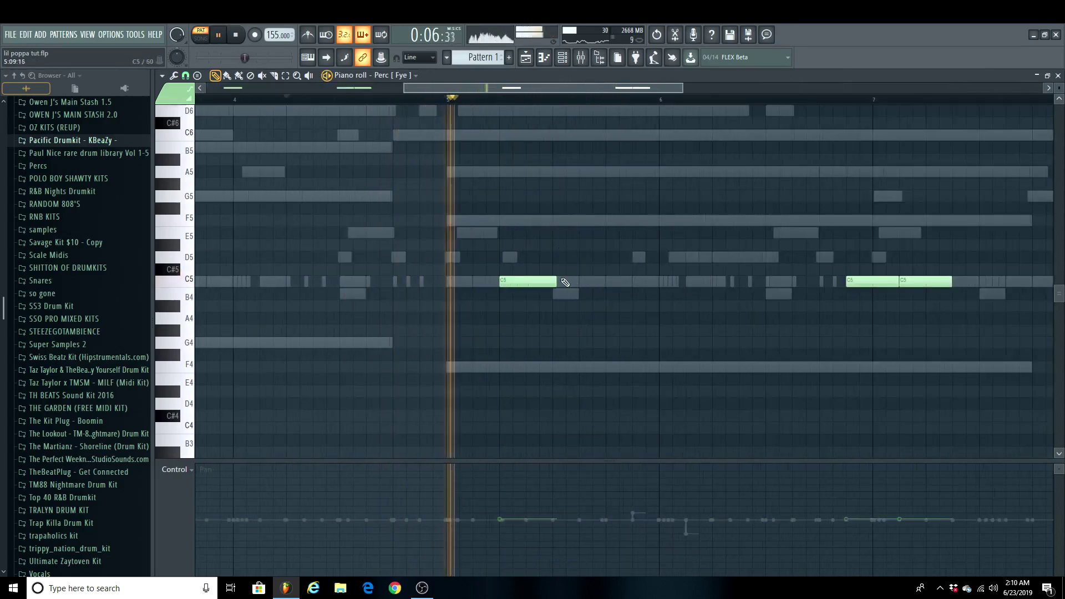
pyautogui.press('space')
pyautogui.click(524, 294)
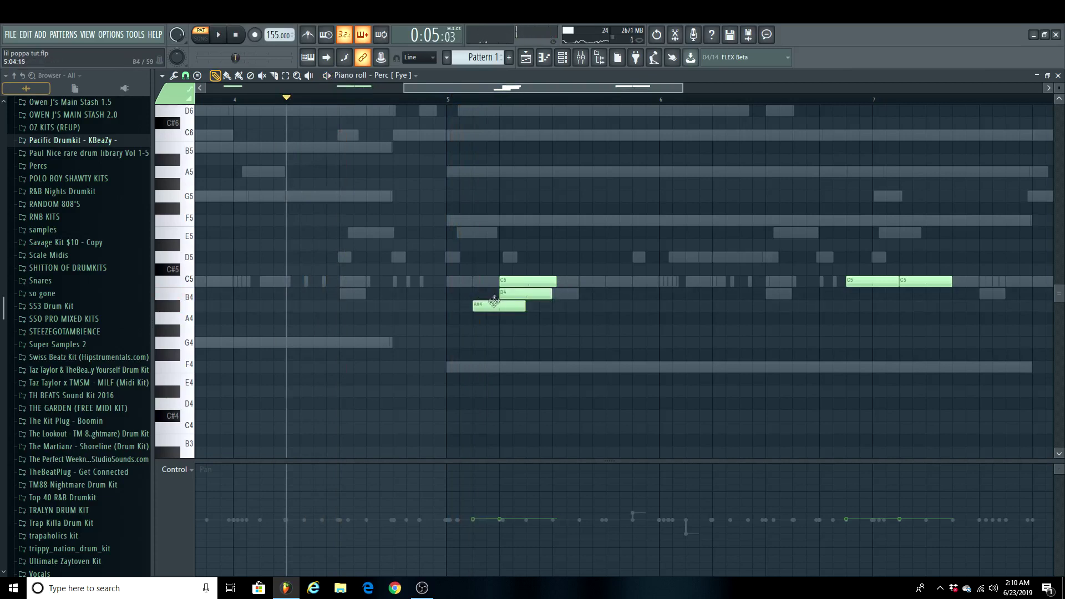
pyautogui.press('space')
pyautogui.moveTo(480, 295); pyautogui.dragTo(555, 282)
pyautogui.click(493, 282)
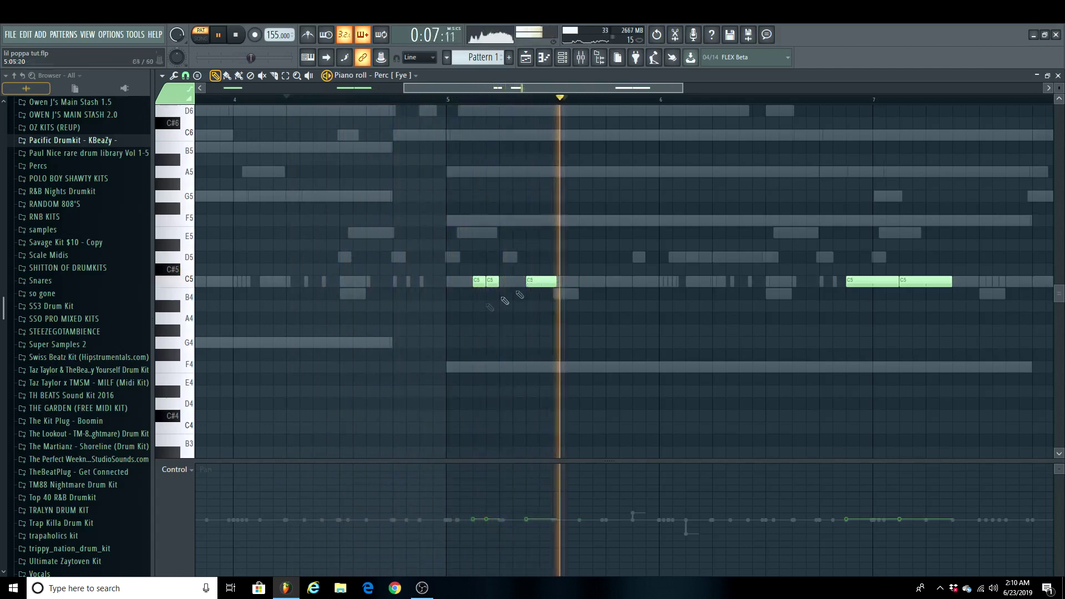
# Show note velocity, lower the first bar 5 perc hit slightly, and play the pattern from around bar 4.
pyautogui.click(175, 470)
pyautogui.click(205, 487)
pyautogui.click(473, 489)
pyautogui.scroll(-2, 458, 104)
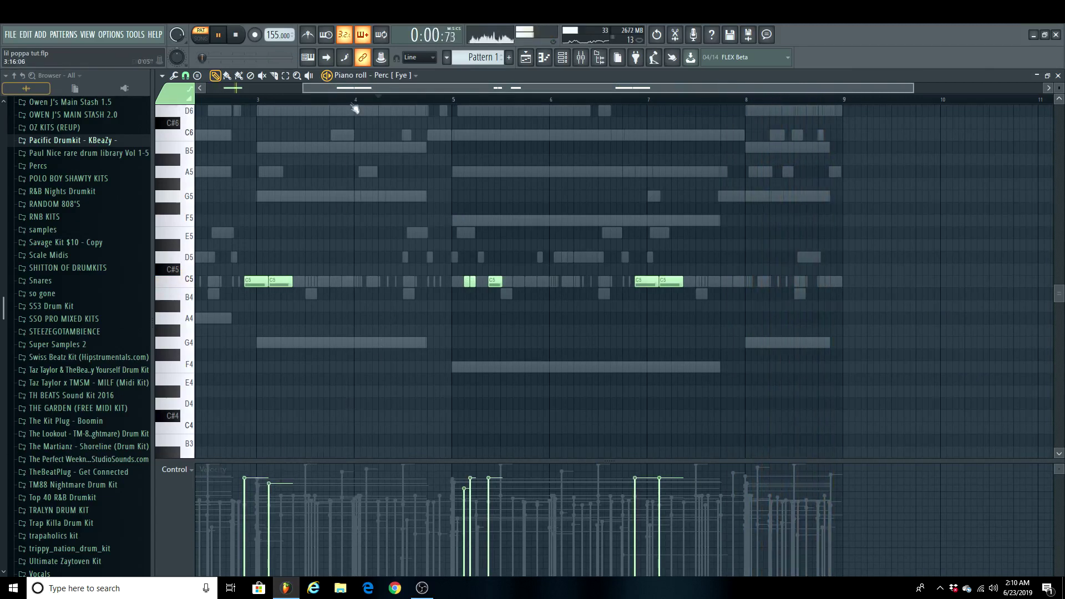
pyautogui.scroll(-1, 353, 109)
pyautogui.moveTo(427, 103); pyautogui.dragTo(470, 105)
# Open the TK Traingle (6) channel settings and load its sample into the Edison audio editor.
pyautogui.click(570, 63)
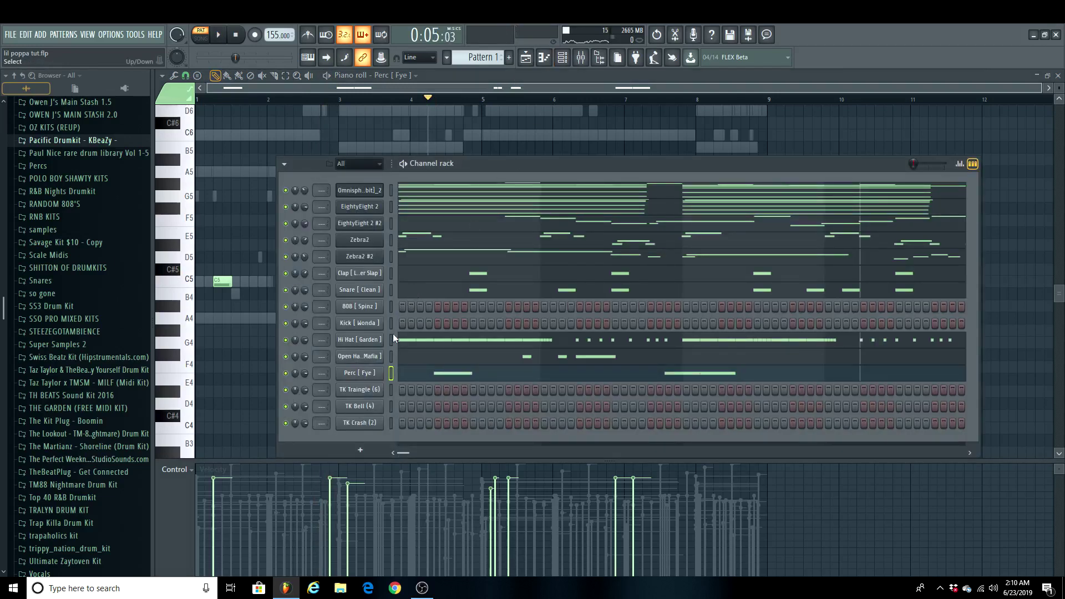
pyautogui.click(391, 390)
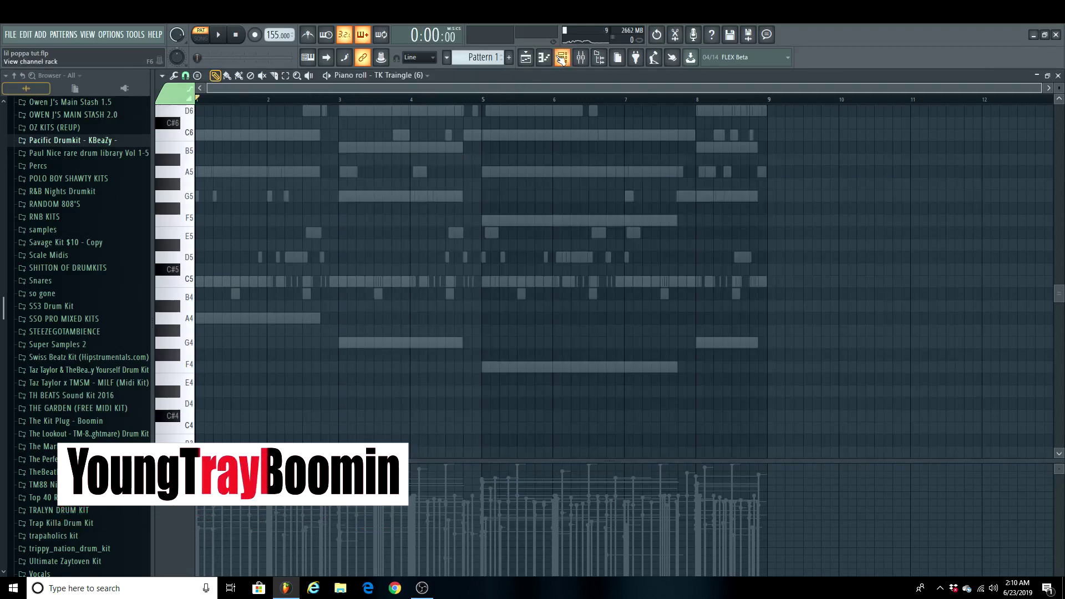
pyautogui.click(562, 57)
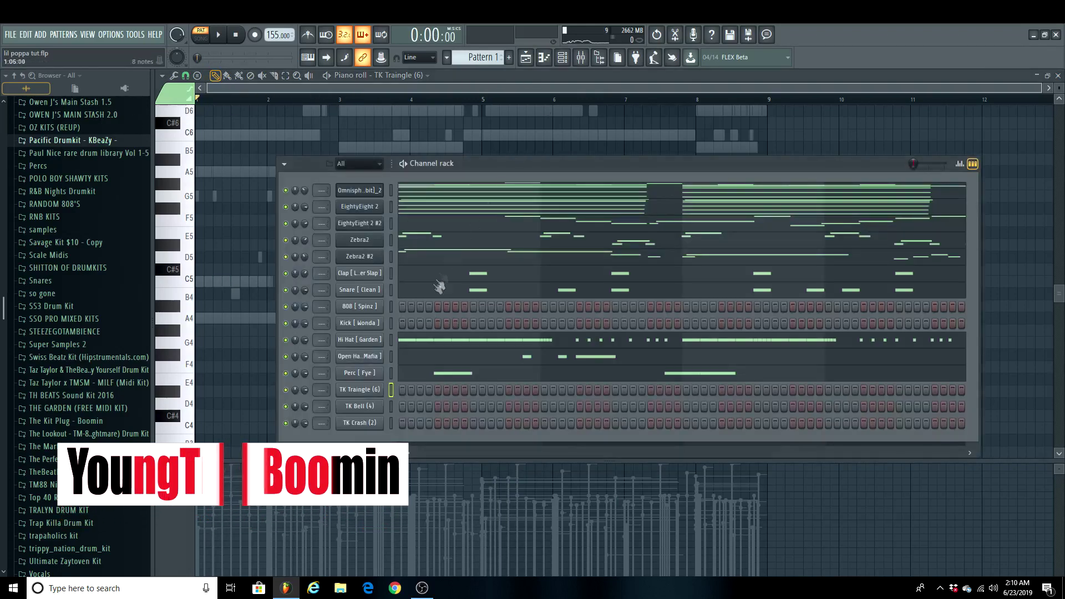
pyautogui.click(359, 380)
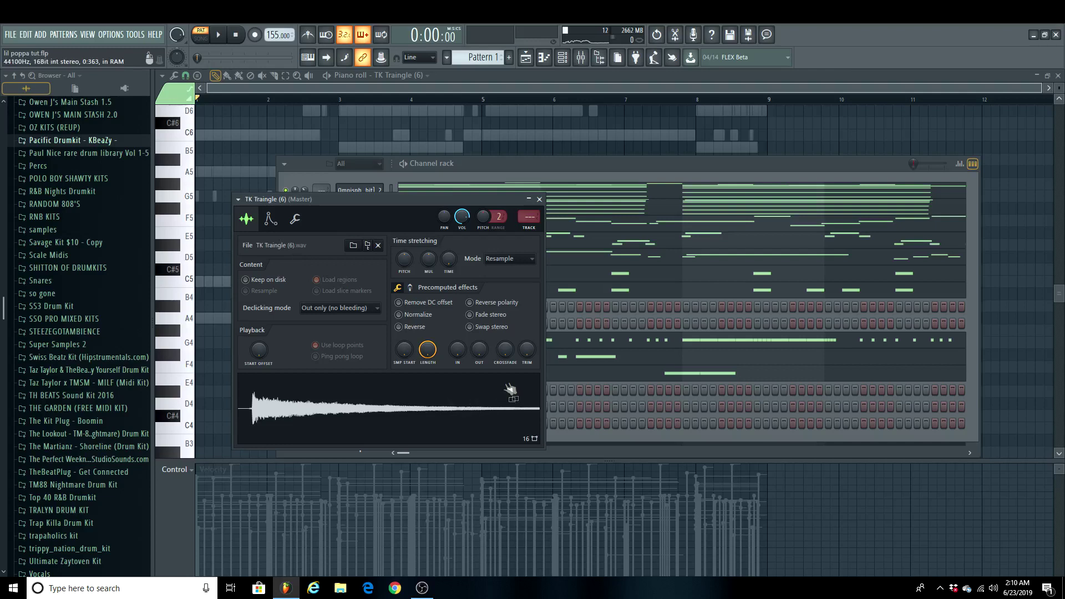
pyautogui.rightClick(261, 413)
pyautogui.click(281, 417)
# Select the silent lead-in before the triangle sample's first hit and delete it.
pyautogui.scroll(10, 479, 388)
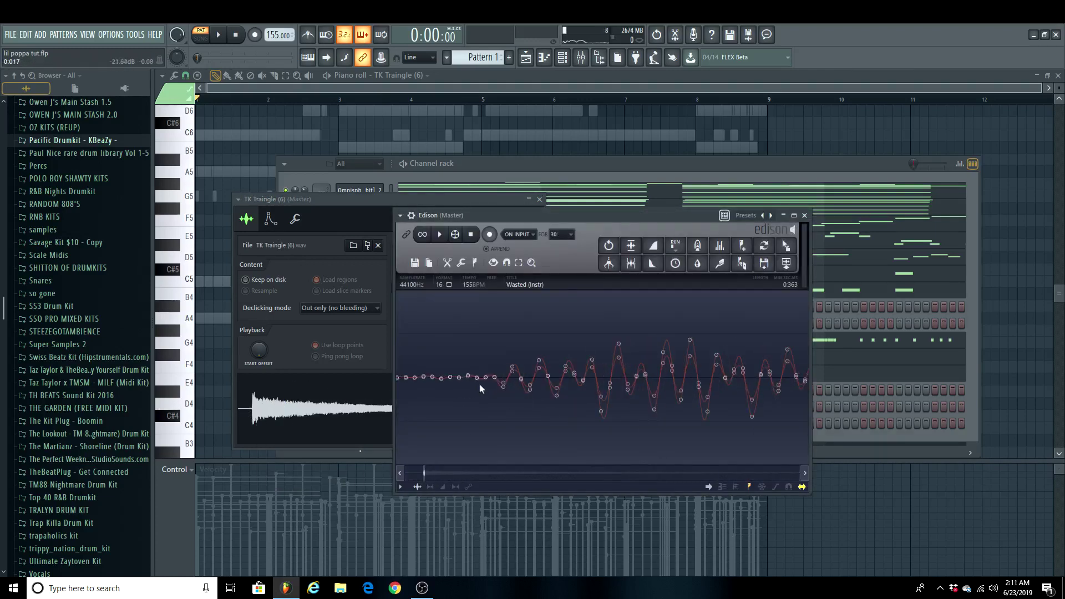
pyautogui.moveTo(485, 379); pyautogui.dragTo(331, 372)
pyautogui.scroll(-5, 474, 371)
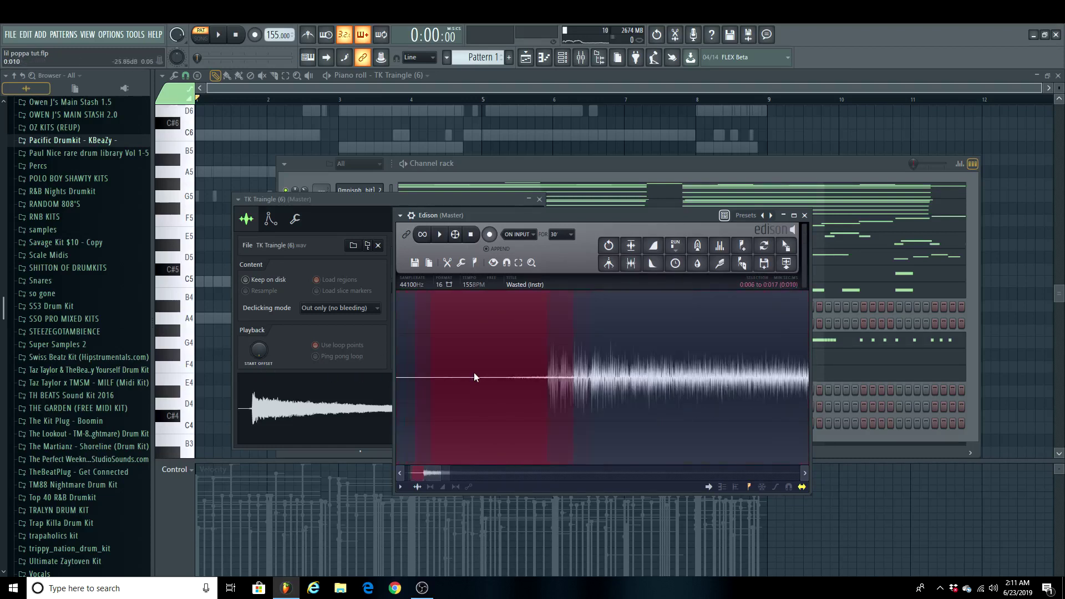
pyautogui.click(448, 263)
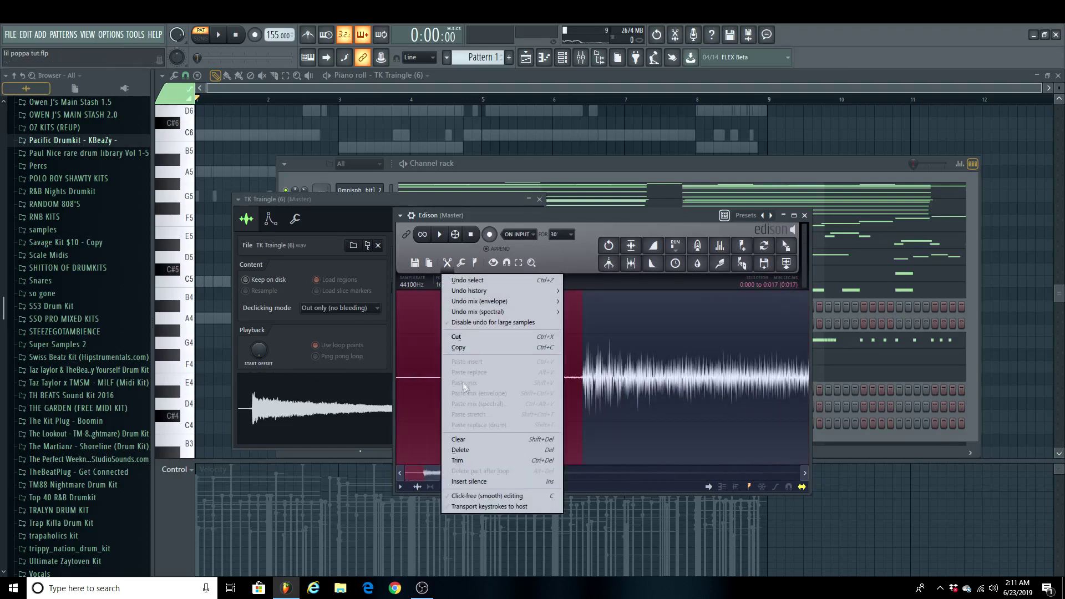
pyautogui.click(461, 449)
pyautogui.scroll(-3, 467, 381)
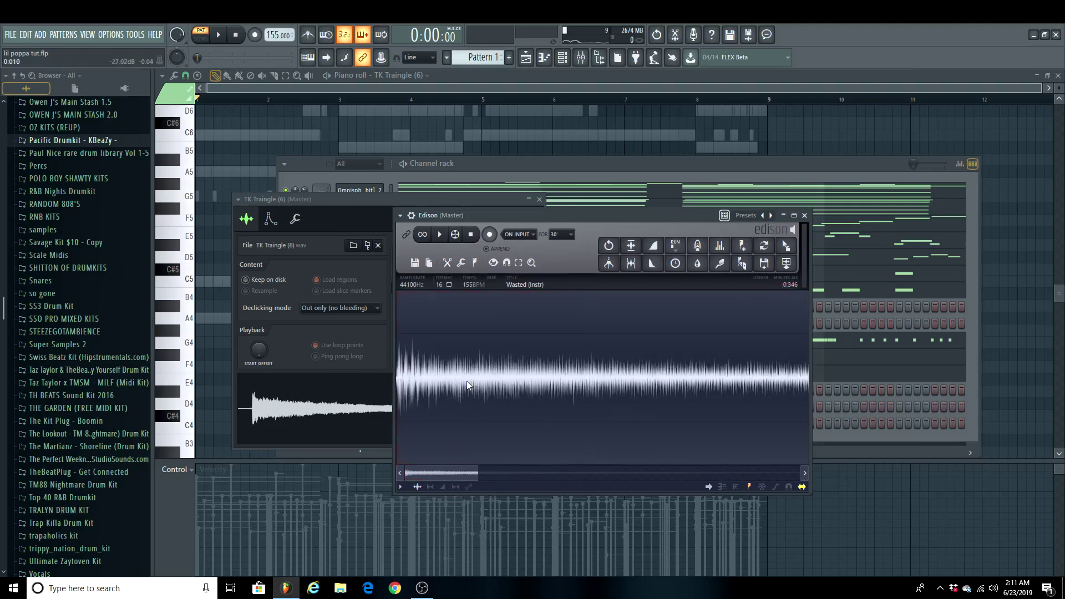
# Add the trimmed triangle to the channel rack as a new channel with its volume envelope enabled, and open its piano roll.
pyautogui.moveTo(786, 248); pyautogui.dragTo(591, 287)
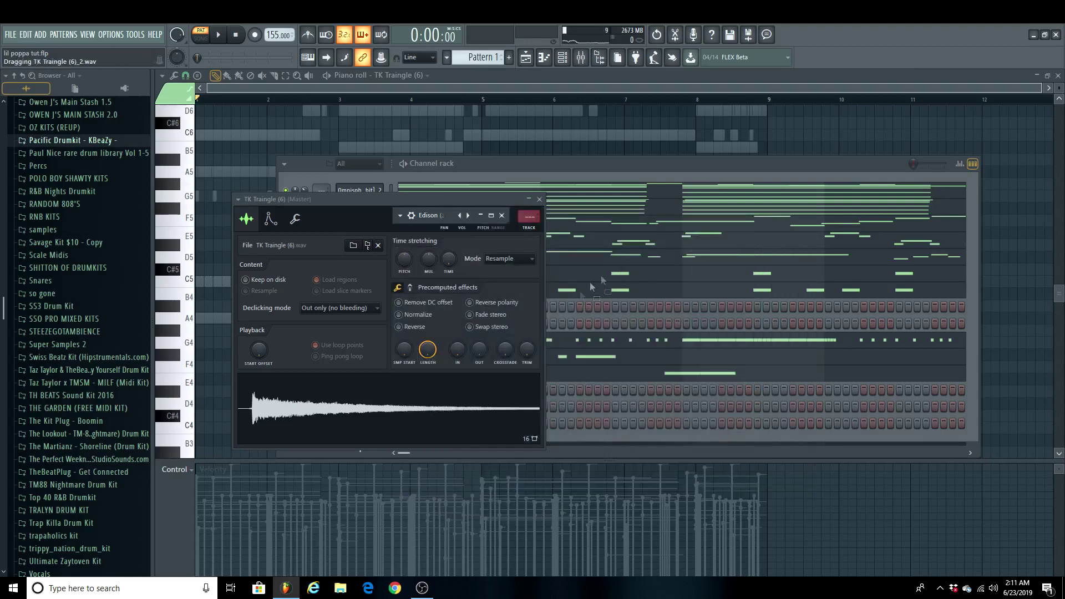
pyautogui.moveTo(343, 410); pyautogui.dragTo(339, 413)
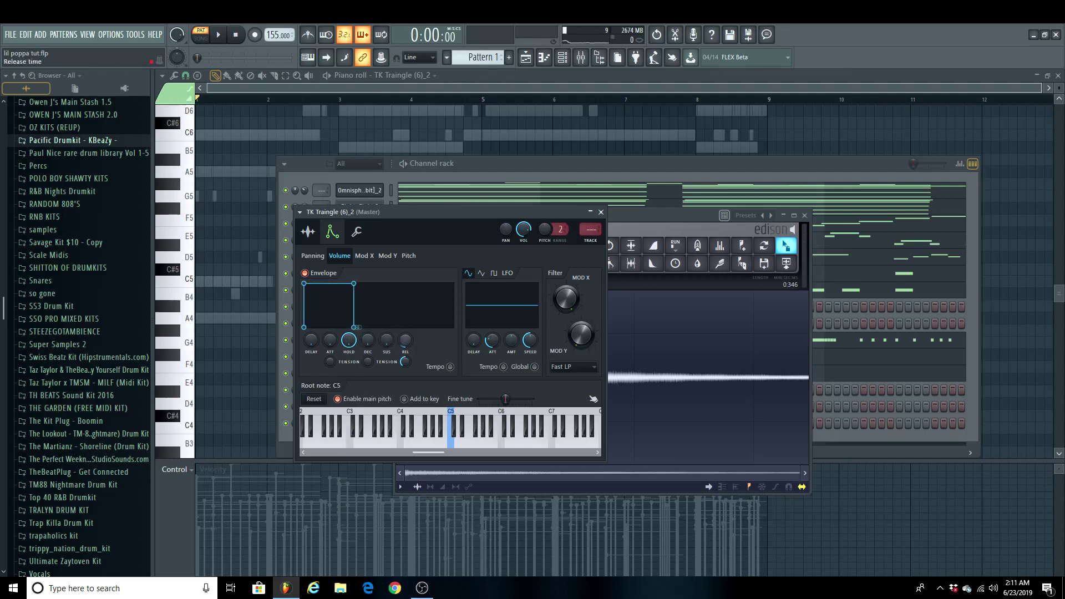
pyautogui.press('F7')
pyautogui.press('F7')
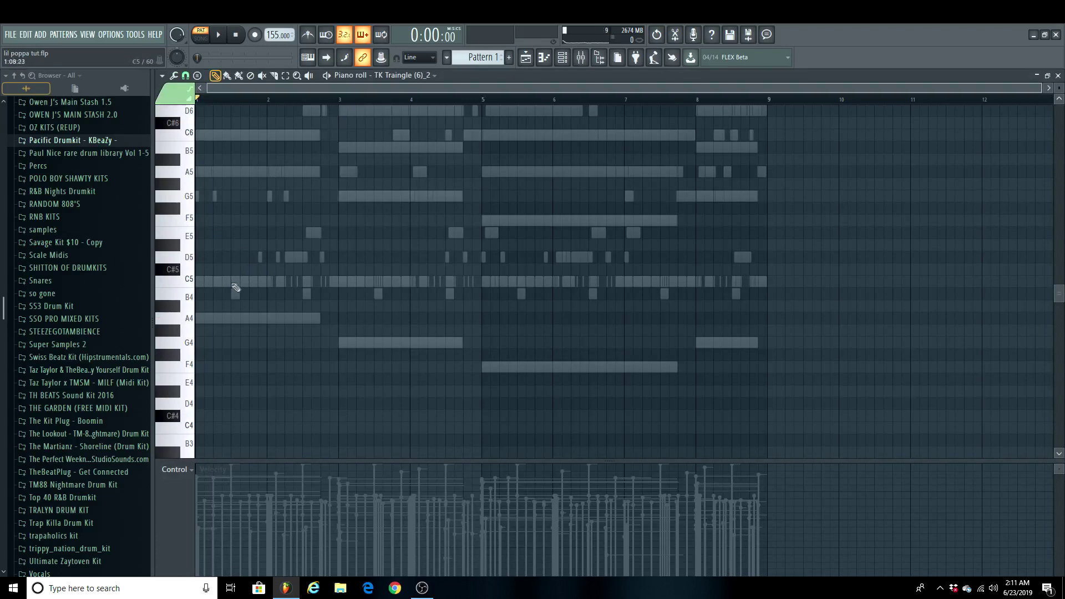
# Place a two-beat C5 triangle note on beat 4 of bar 1, raise its velocity slightly, and audition it with the pattern.
pyautogui.press('space')
pyautogui.press('space')
pyautogui.press('space')
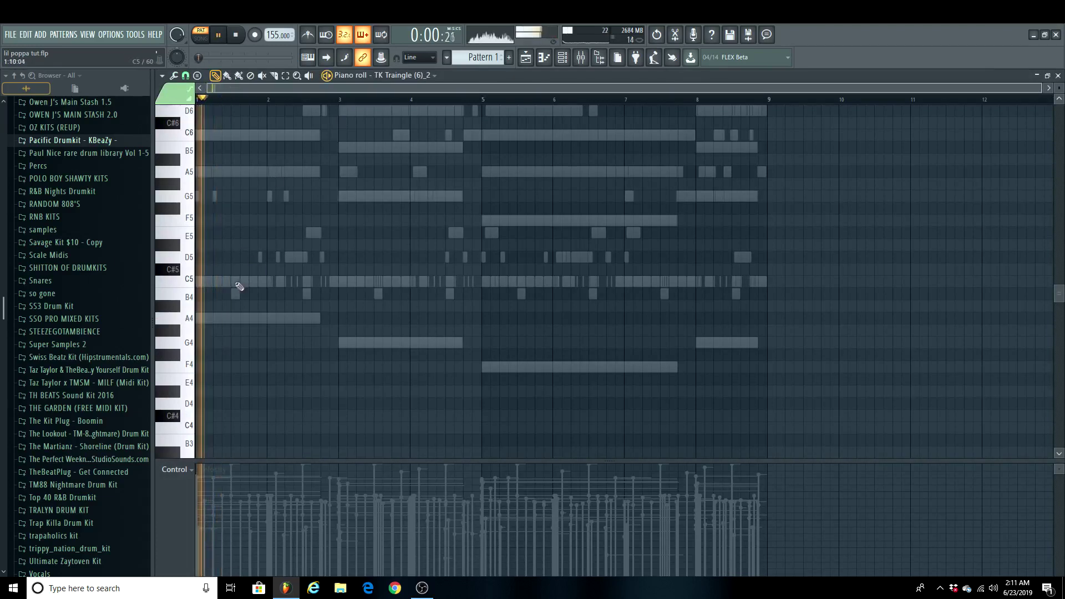
pyautogui.press('space')
pyautogui.press('space')
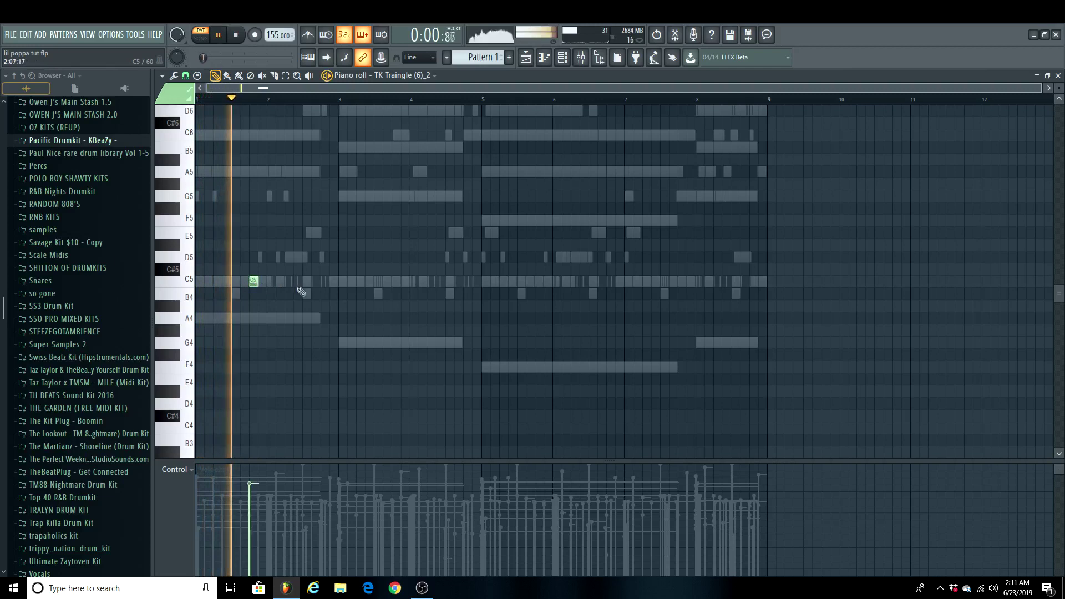
pyautogui.press('space')
pyautogui.moveTo(256, 282); pyautogui.dragTo(286, 282)
pyautogui.press('space')
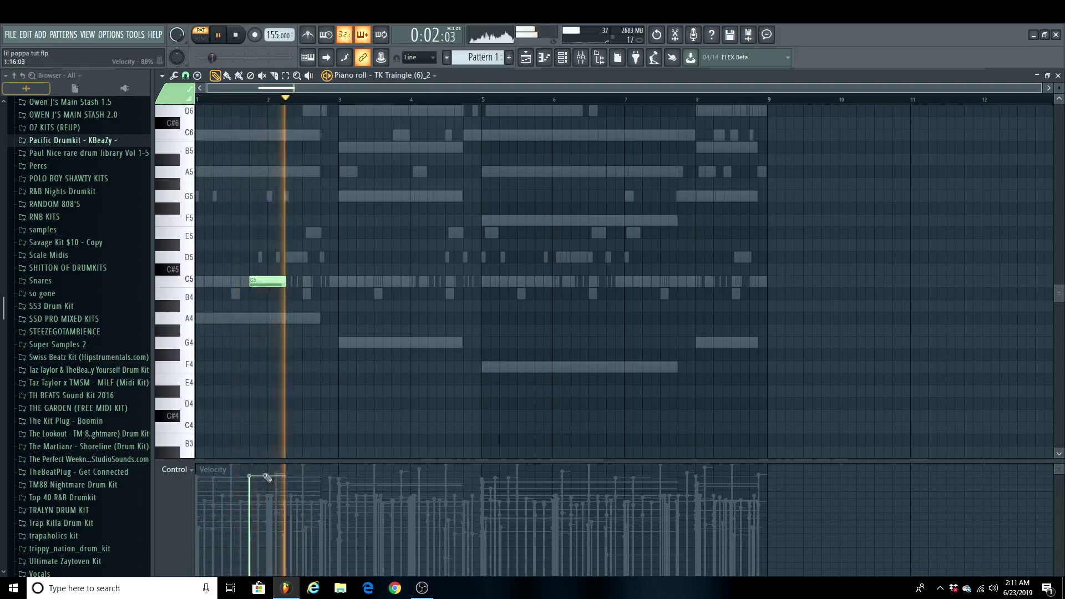
# Raise the triangle velocity to maximum and put a short C5 triangle note on beat 3 of bar 3.
pyautogui.press('space')
pyautogui.press('space')
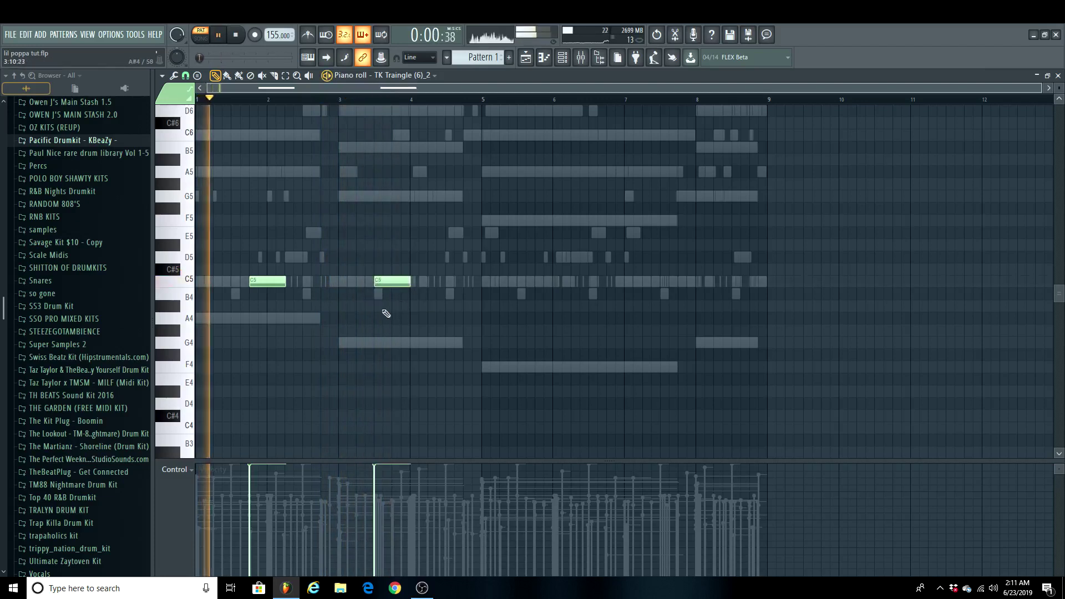
pyautogui.rightClick(374, 282)
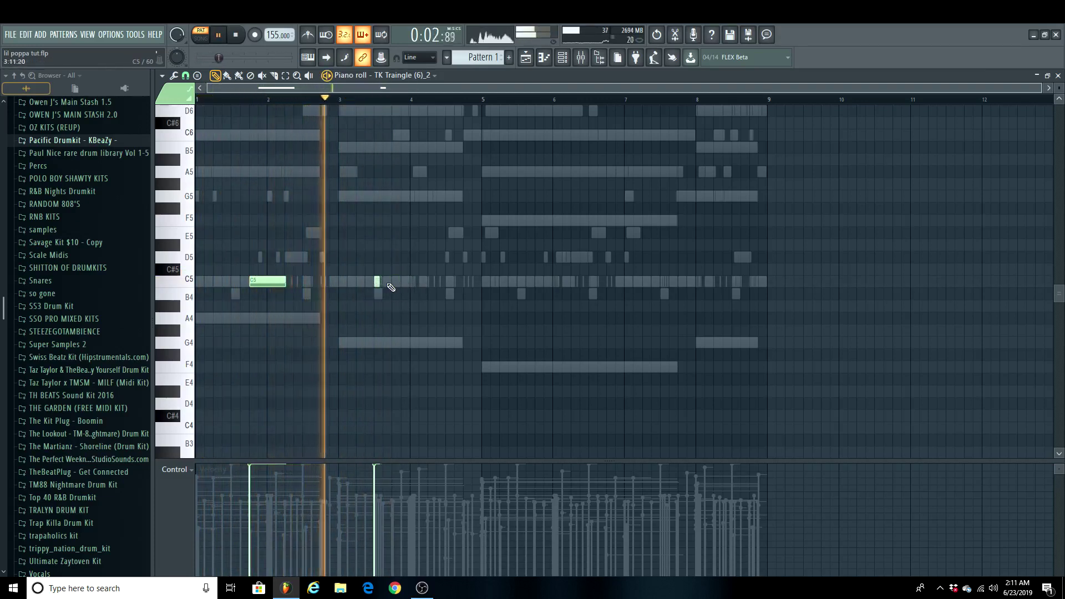
# Move the short C5 triangle note to beat 2 of bar 3 and add one about 1.3 beats long on beat 4.
pyautogui.press('space')
pyautogui.press('space')
pyautogui.click(359, 282)
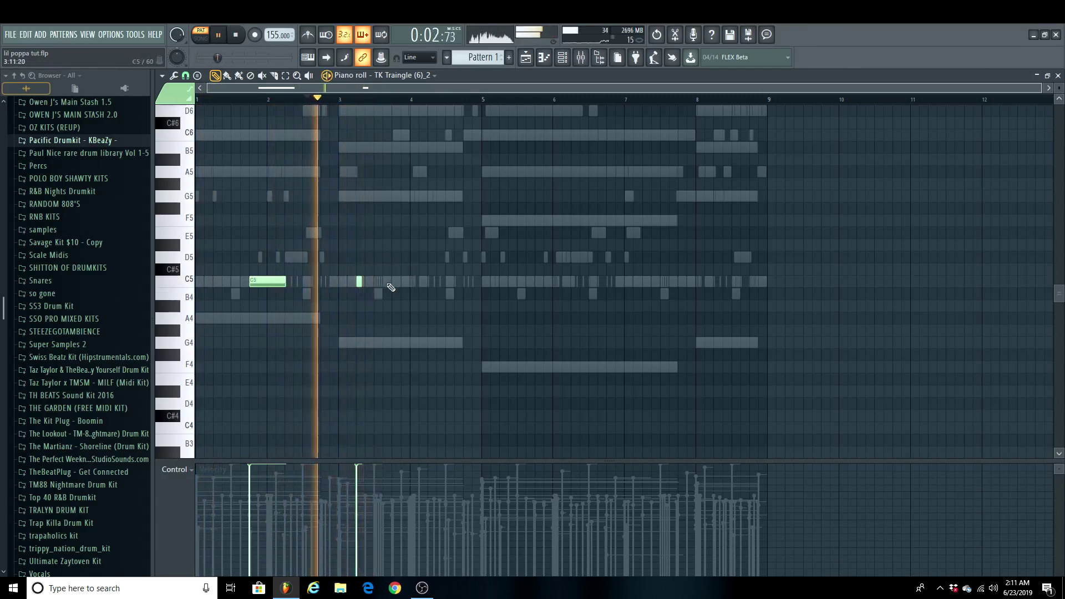
pyautogui.click(394, 282)
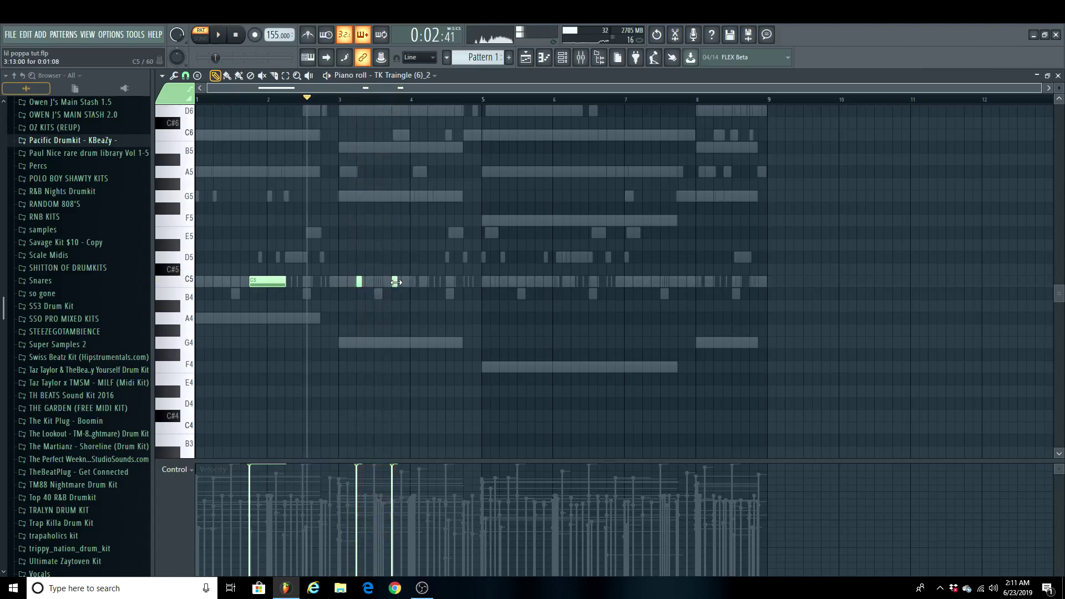
pyautogui.moveTo(397, 282); pyautogui.dragTo(450, 288)
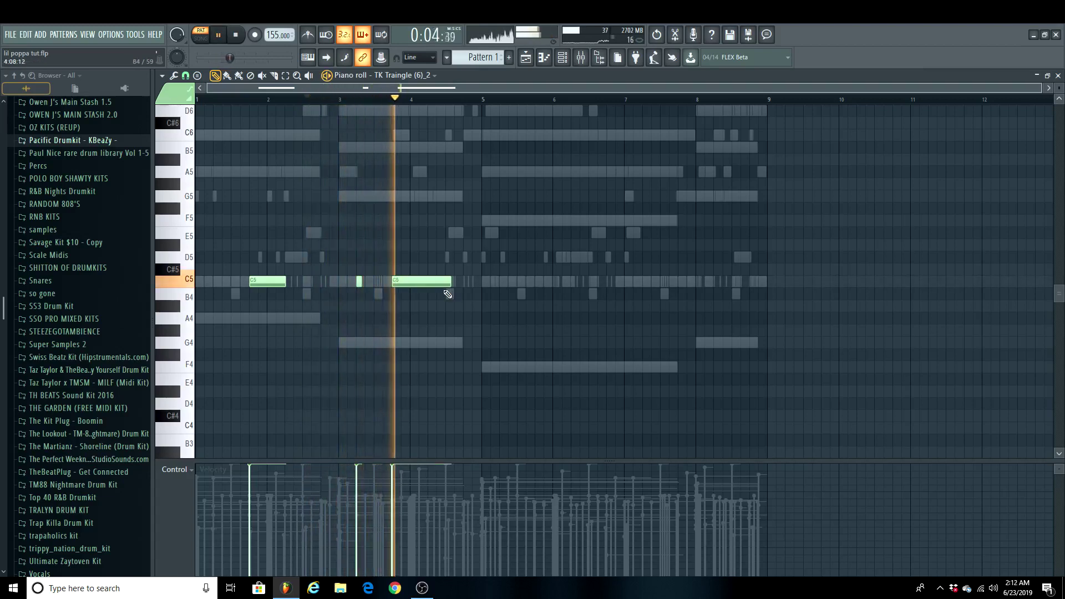
pyautogui.moveTo(450, 283); pyautogui.dragTo(415, 283)
pyautogui.press('space')
# Duplicate the three triangle notes four bars on, starting at beat 4 of bar 5, and audition the pattern from the start.
pyautogui.moveTo(265, 281); pyautogui.dragTo(550, 297)
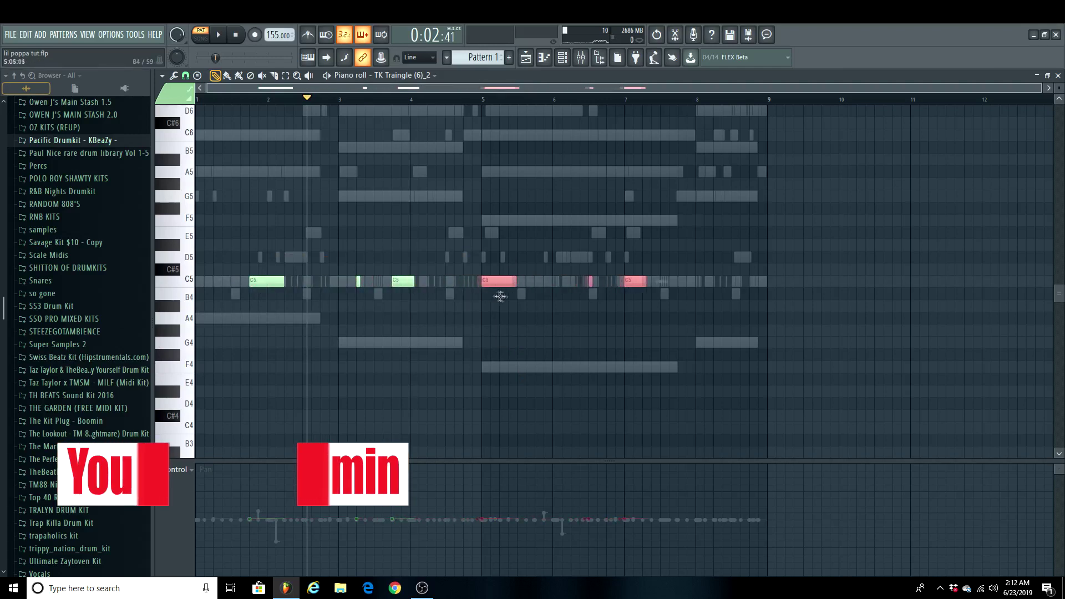
pyautogui.hotkey('ctrl', 'd')
pyautogui.click(200, 100)
pyautogui.press('space')
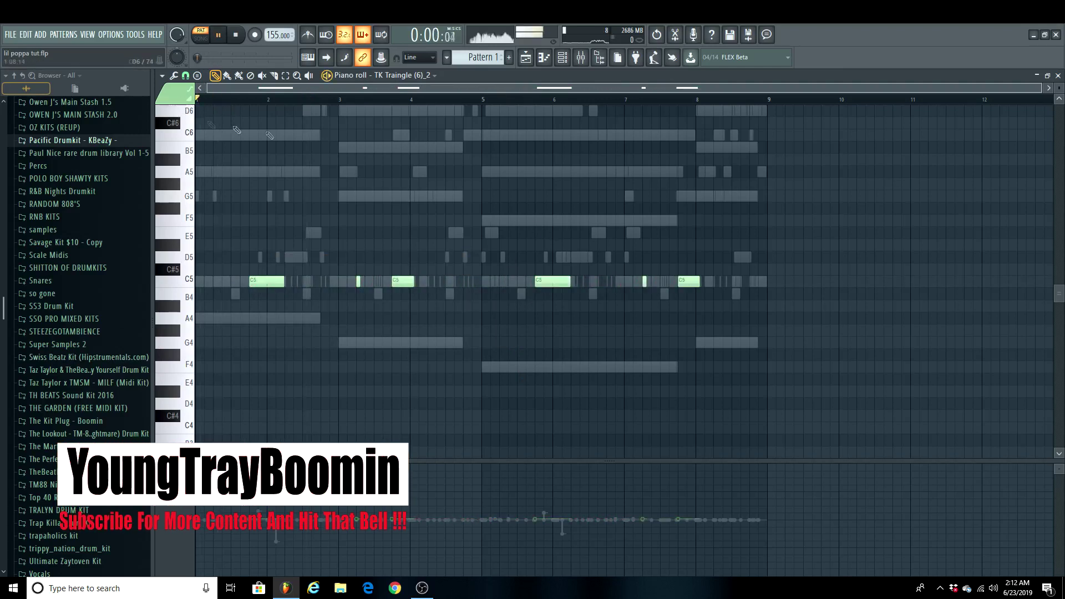
pyautogui.press('space')
# Open the TK Bell (4) piano roll and place a C5 note at the start of bar 1 with maximum velocity.
pyautogui.click(565, 62)
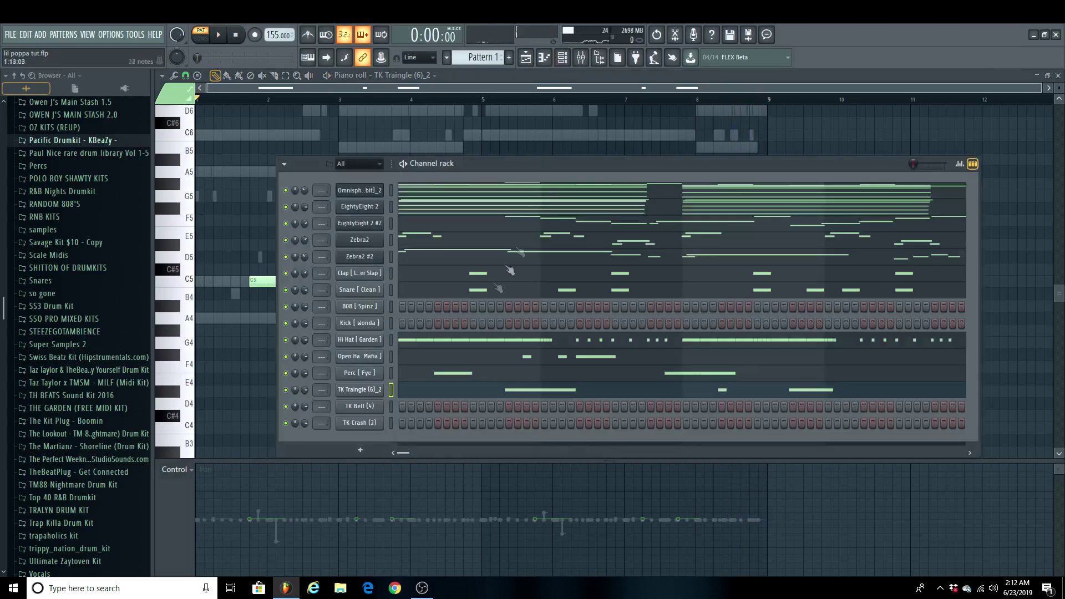
pyautogui.rightClick(373, 408)
pyautogui.click(409, 407)
pyautogui.click(179, 282)
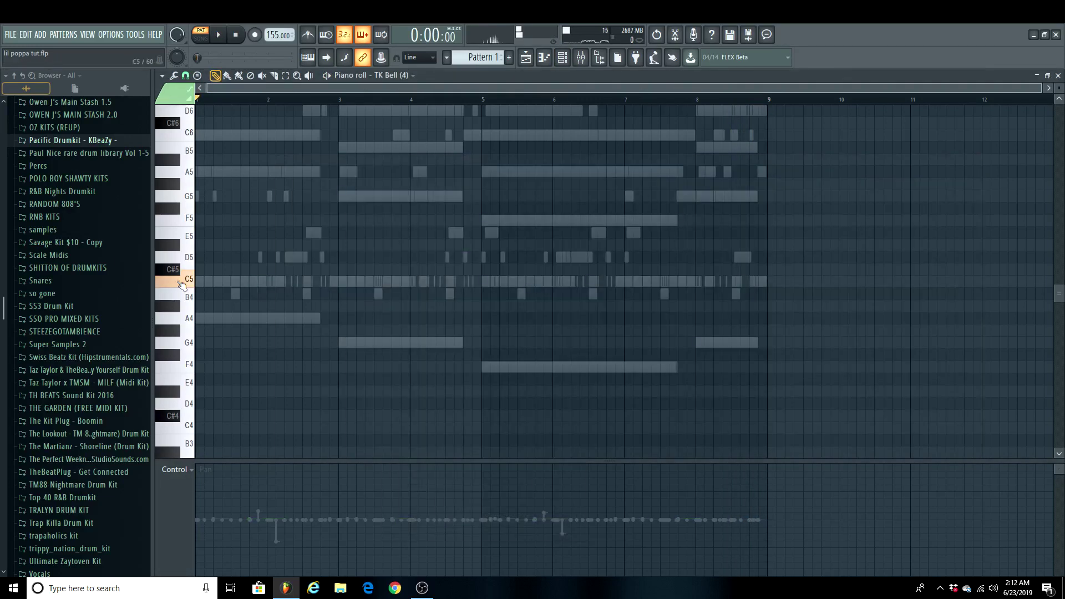
pyautogui.click(188, 470)
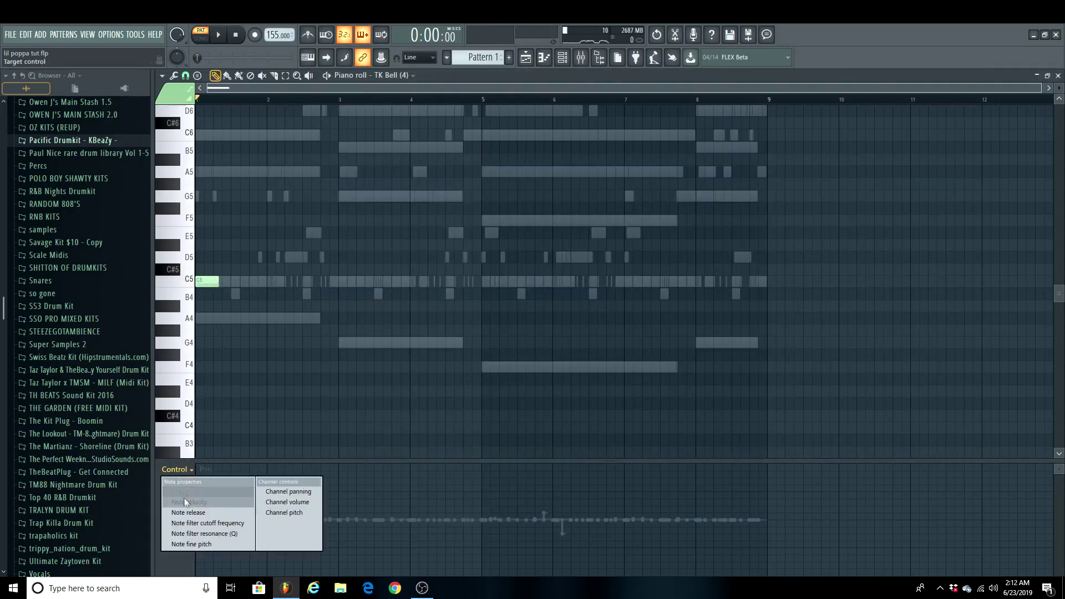
pyautogui.click(206, 506)
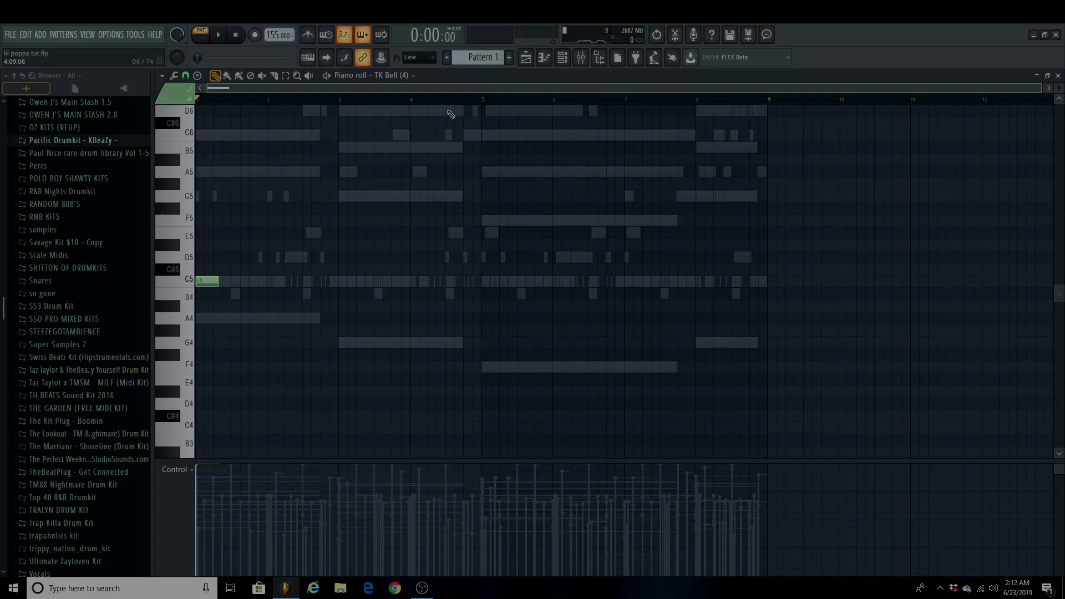
# Transpose the bell note up two semitones to D5, auditioning it with the pattern at each pitch.
pyautogui.press('space')
pyautogui.press('space')
pyautogui.hotkey('shift', 'Up')
pyautogui.press('space')
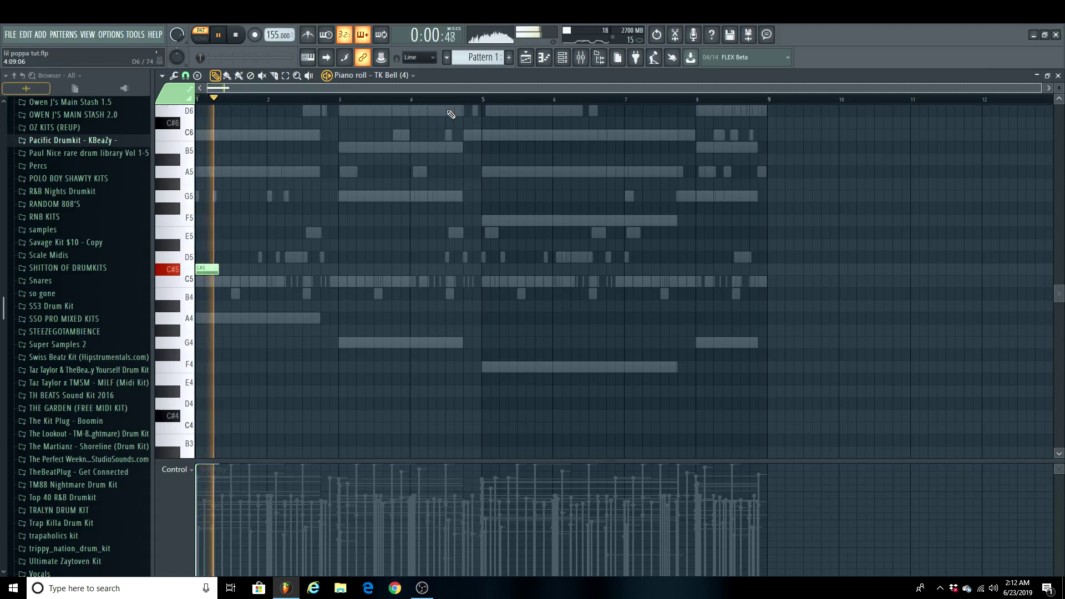
pyautogui.press('space')
pyautogui.hotkey('shift', 'Up')
pyautogui.press('space')
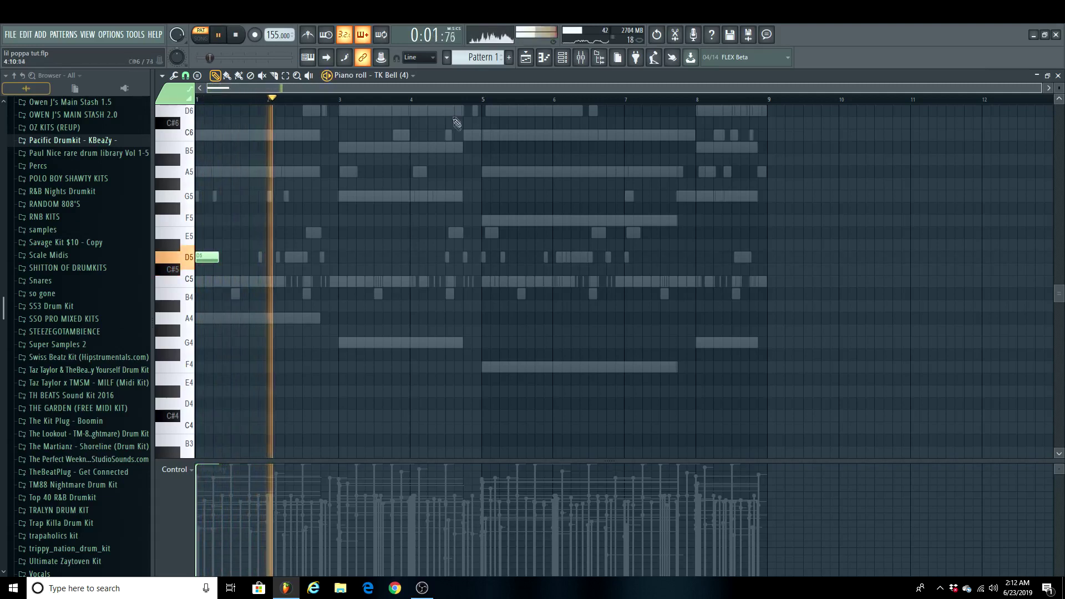
# Lengthen the D5 bell note to one full bar, add a matching note at bar 5, and audition the pattern.
pyautogui.moveTo(218, 258); pyautogui.dragTo(268, 261)
pyautogui.click(491, 257)
pyautogui.press('space')
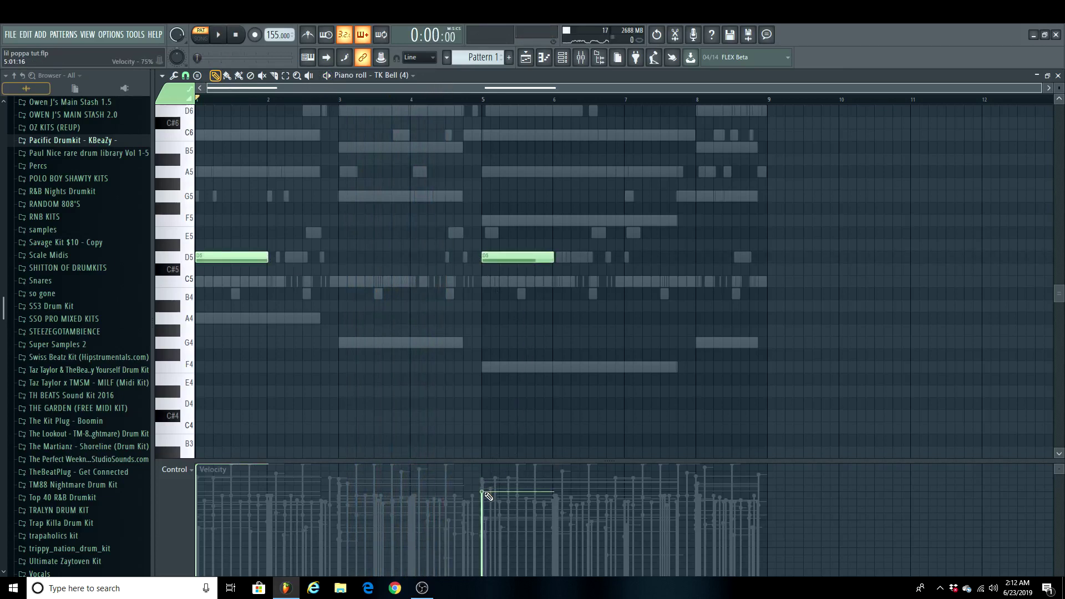
pyautogui.click(176, 469)
pyautogui.click(185, 491)
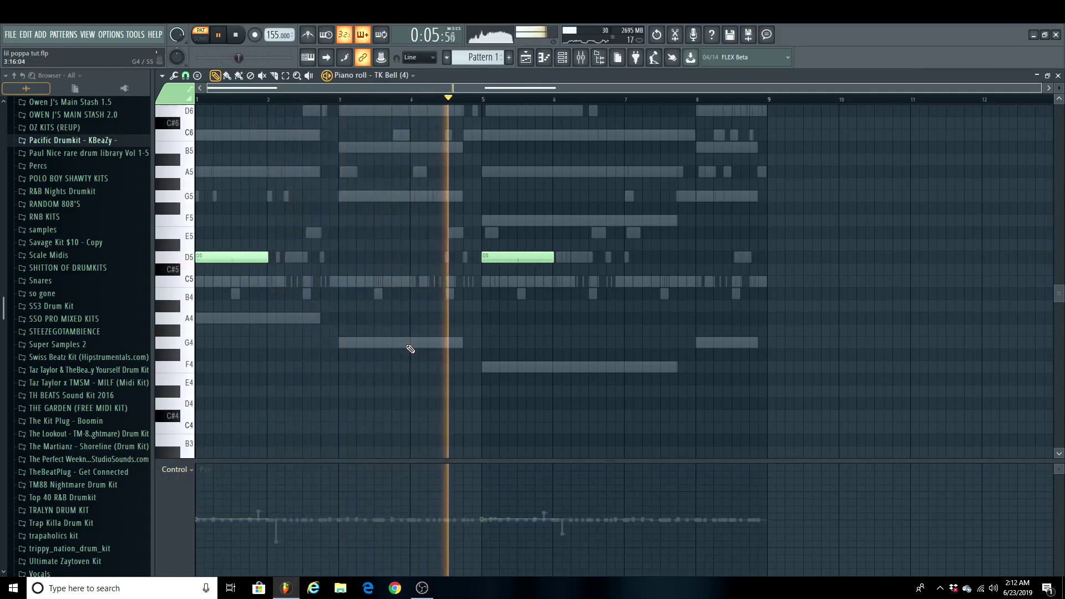
pyautogui.press('space')
# Shorten both D5 bell notes to just under a beat and repeat them on every beat of bars 1 and 5.
pyautogui.moveTo(607, 236); pyautogui.dragTo(197, 310)
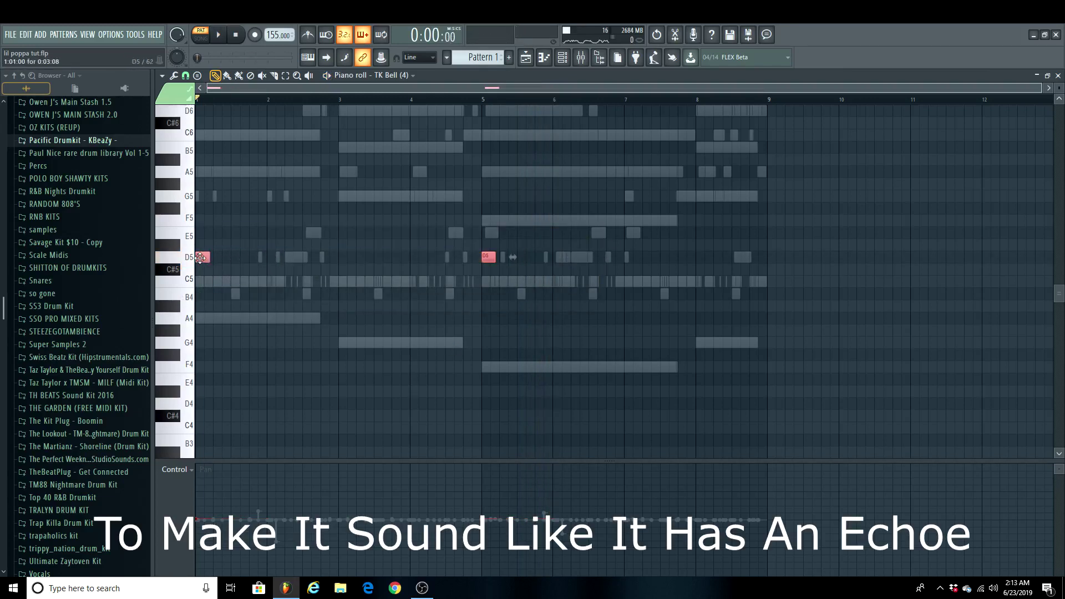
pyautogui.moveTo(214, 258); pyautogui.dragTo(217, 258)
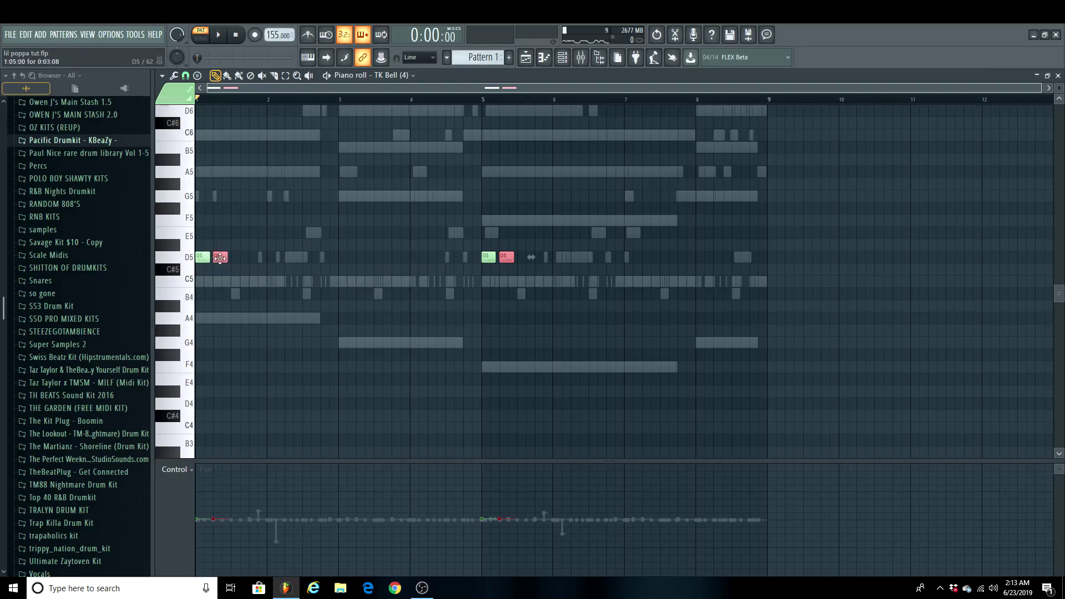
# Lower the velocities of the repeated bell notes in bars 1 and 5 progressively for an echo effect, and audition the result.
pyautogui.click(183, 470)
pyautogui.click(216, 487)
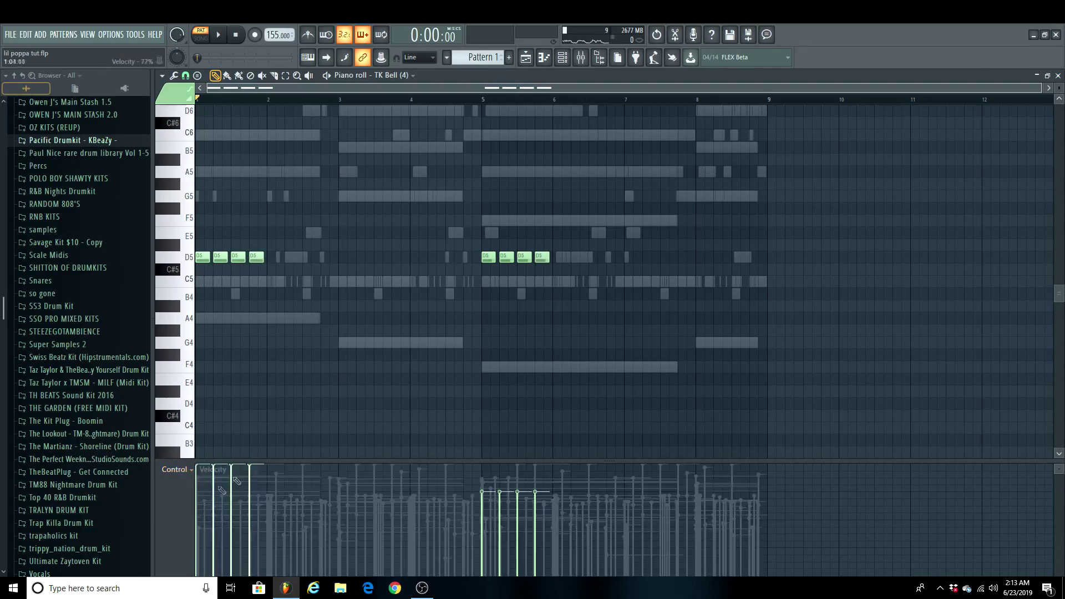
pyautogui.moveTo(521, 258); pyautogui.dragTo(502, 260)
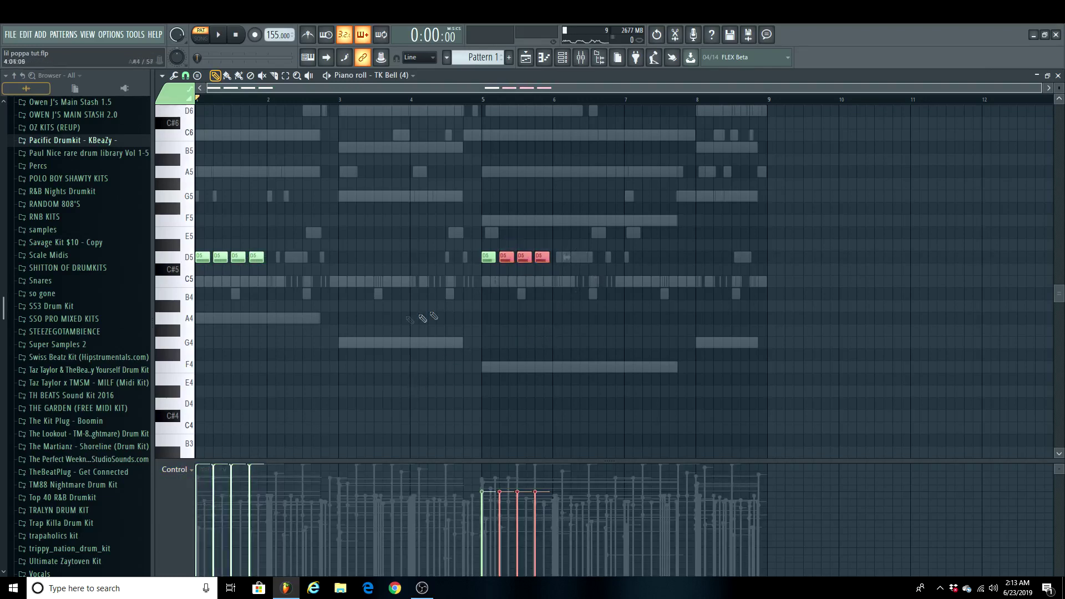
pyautogui.moveTo(250, 267); pyautogui.dragTo(225, 285)
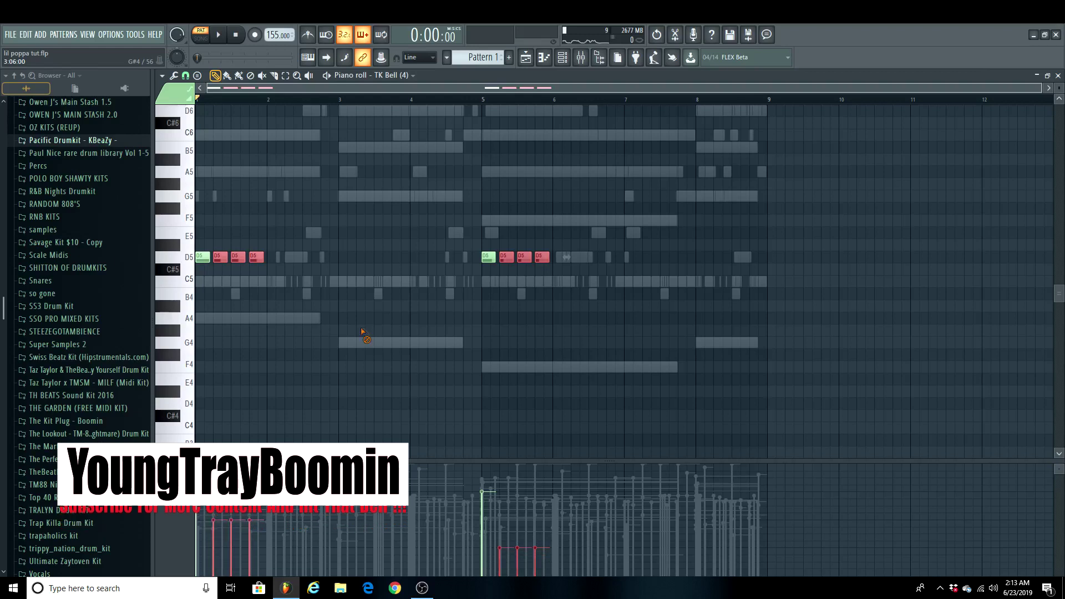
pyautogui.keyDown('ctrl'); pyautogui.click(364, 332); pyautogui.keyUp('ctrl')
pyautogui.press('space')
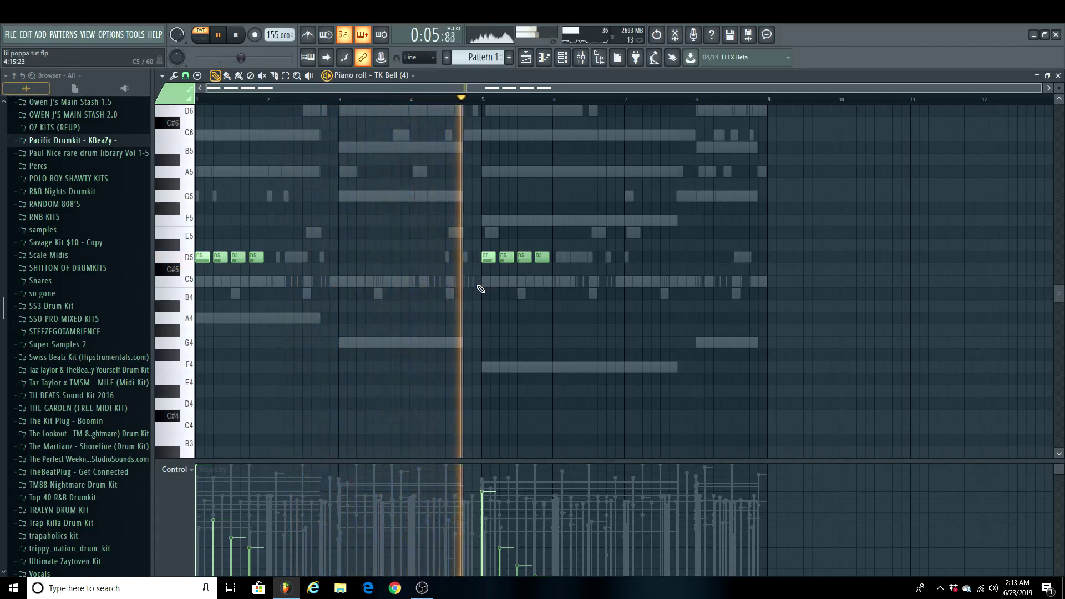
pyautogui.press('space')
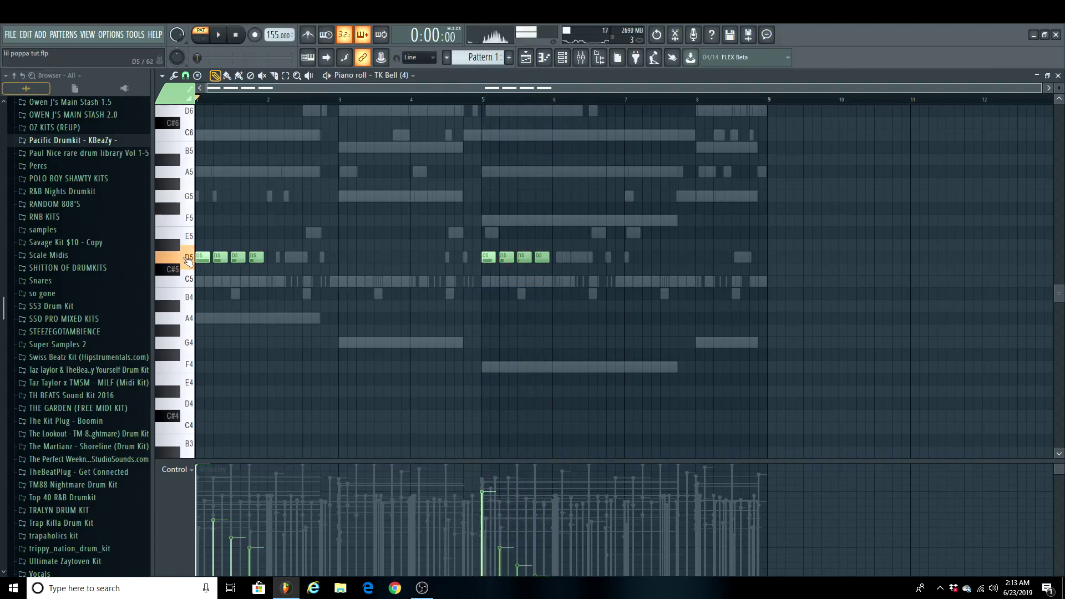
# Turn on Cut itself for the TK Bell (4) channel.
pyautogui.click(563, 58)
pyautogui.rightClick(357, 405)
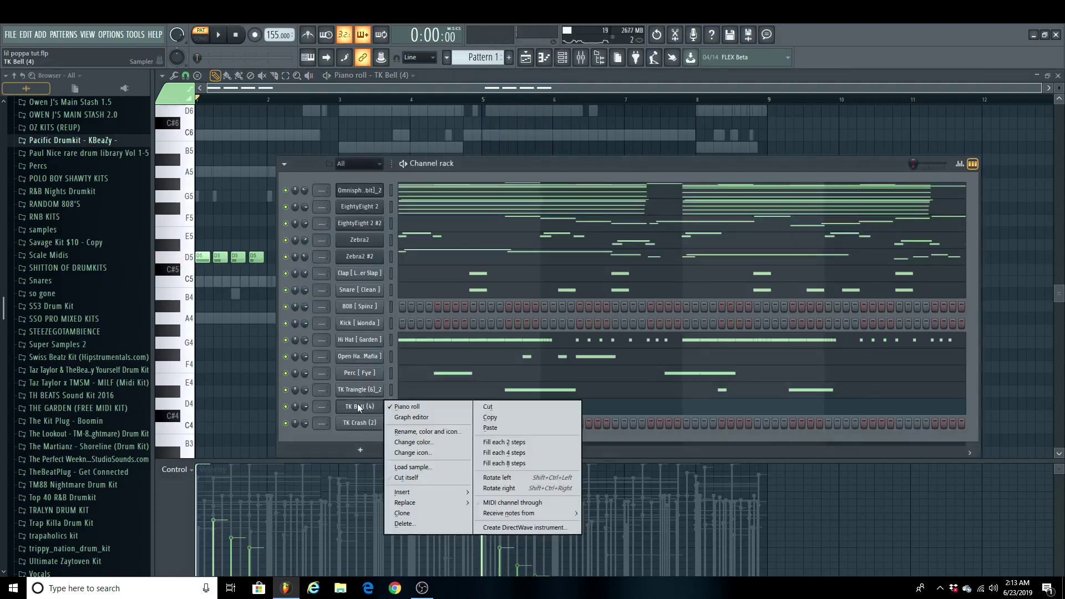
pyautogui.click(401, 477)
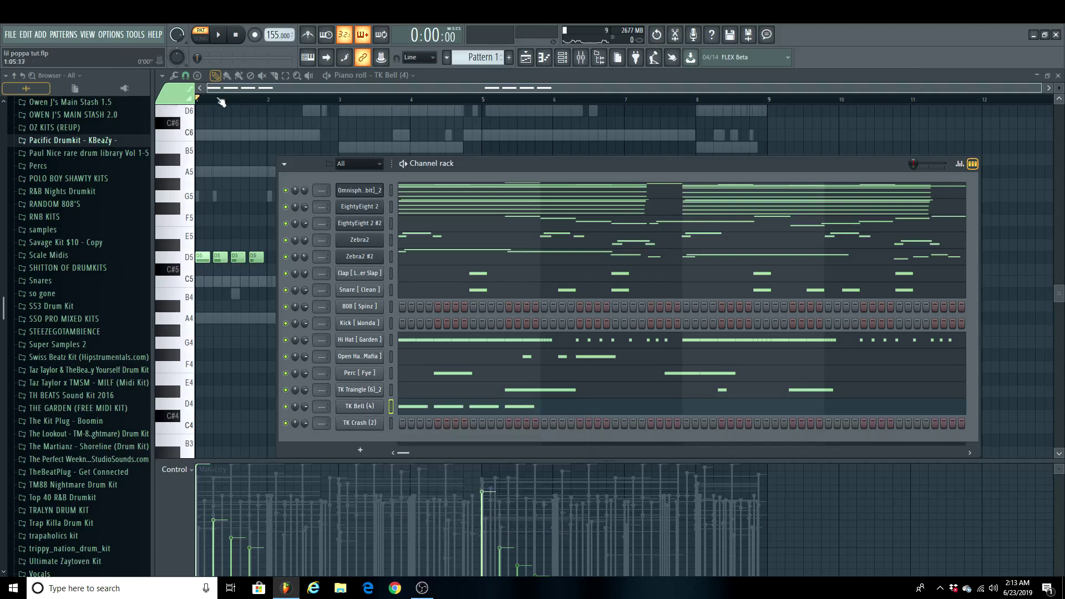
# Pan the bell's echo notes in bars 1 and 5 to different sides and audition the bell channel soloed.
pyautogui.press('F6')
pyautogui.click(175, 469)
pyautogui.click(222, 491)
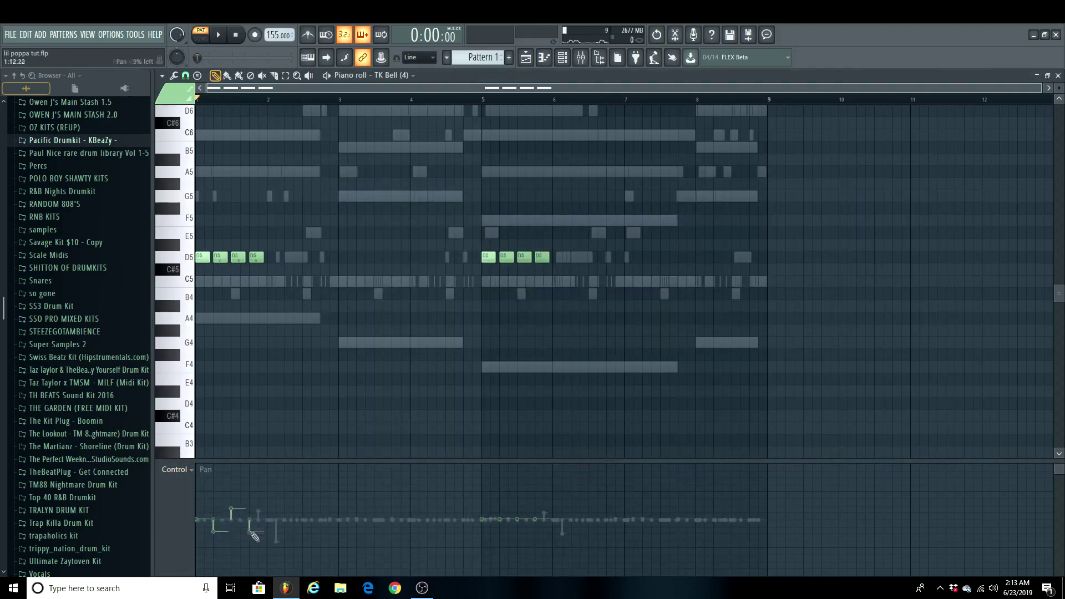
pyautogui.press('space')
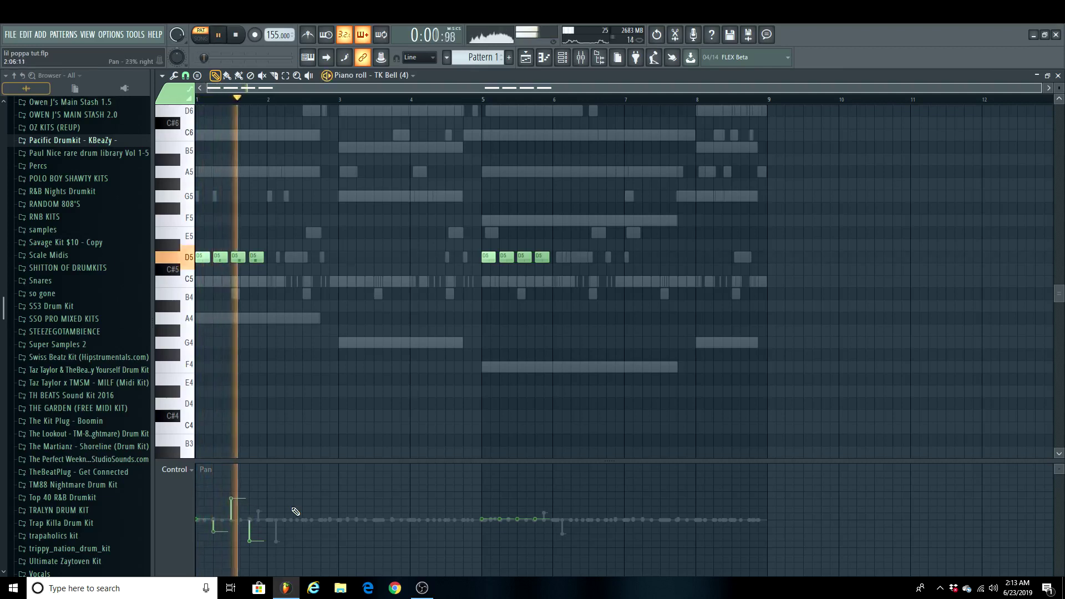
pyautogui.click(565, 59)
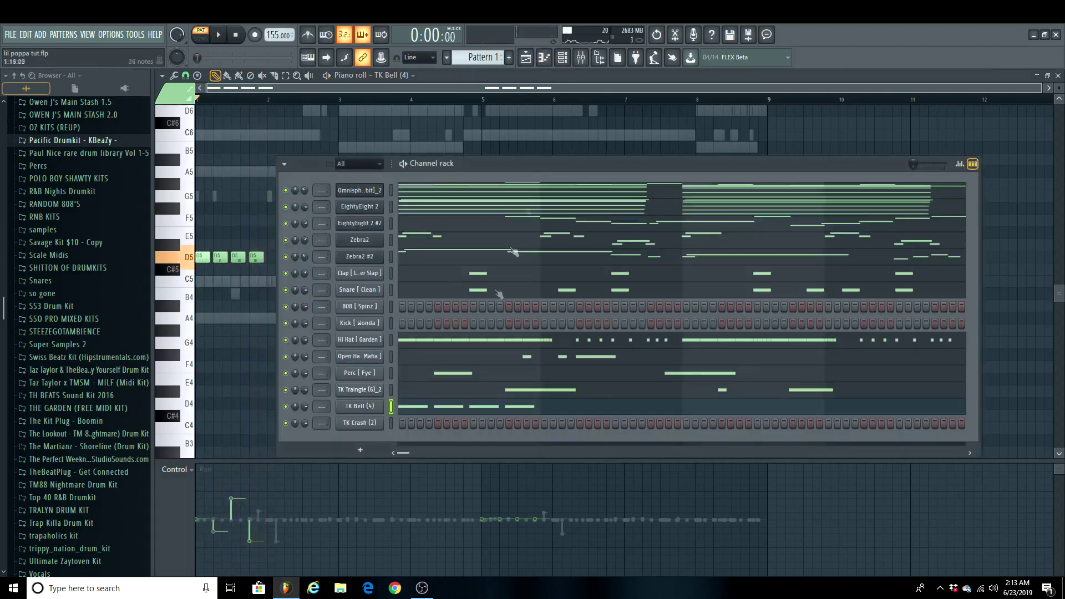
pyautogui.rightClick(286, 406)
pyautogui.click(291, 405)
pyautogui.press('space')
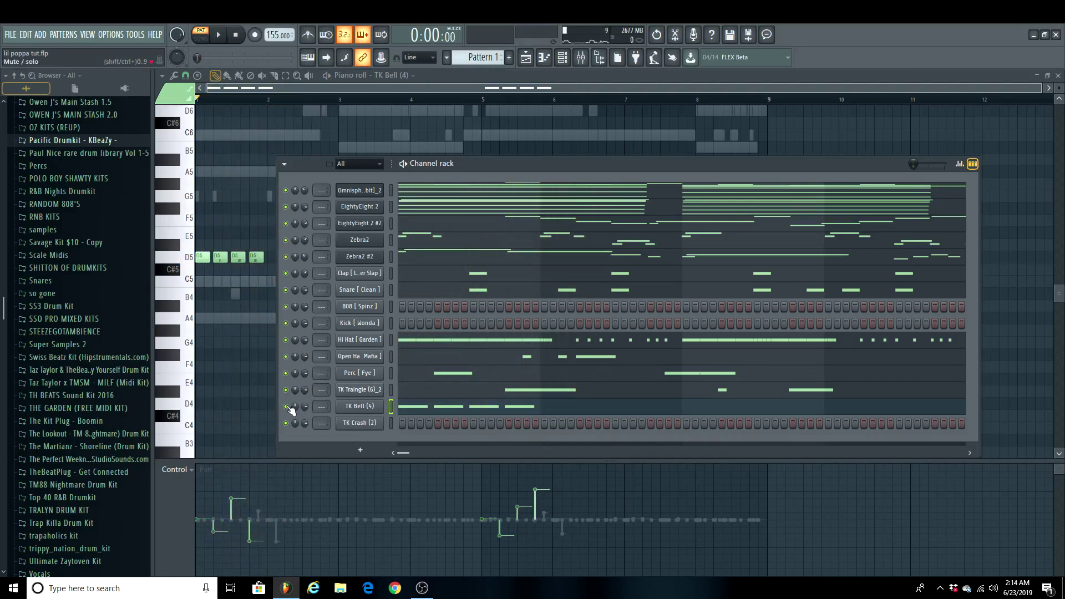
pyautogui.rightClick(286, 406)
pyautogui.click(288, 381)
# Put a TK Crash (2) hit on the first step and open the piano roll of the 808 [ Spinz ] channel.
pyautogui.click(402, 424)
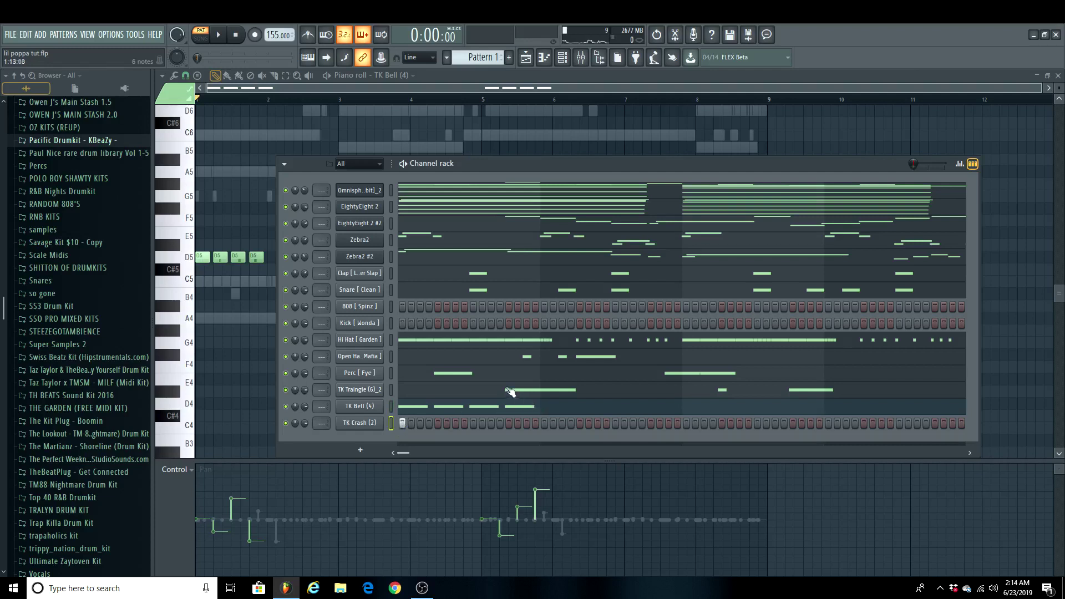
pyautogui.rightClick(366, 313)
pyautogui.click(401, 308)
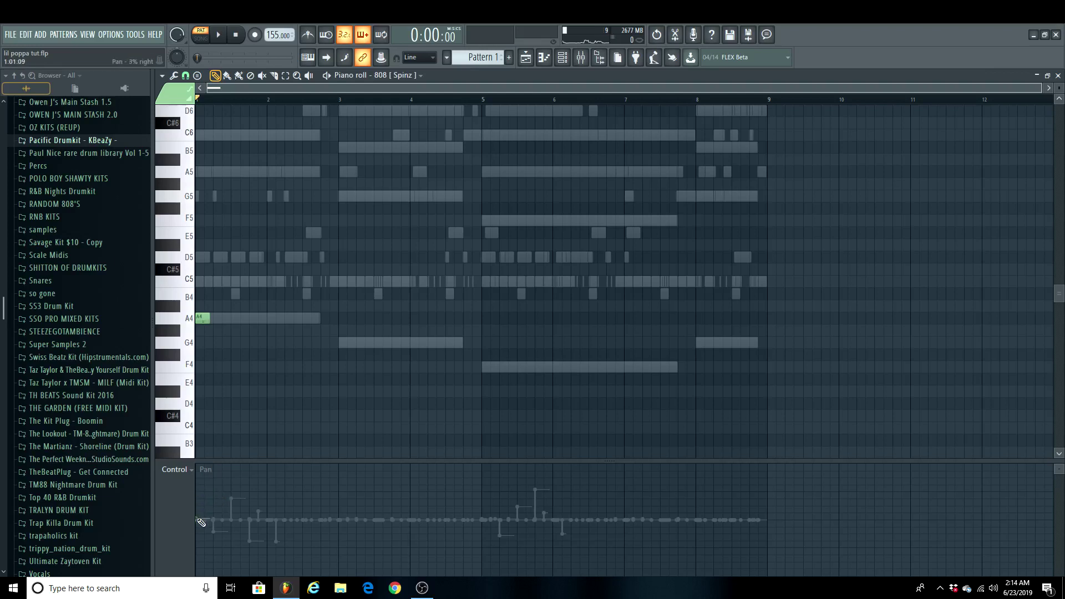
# Extend the 808's A4 note in bar 1 to seven beats and add equally long G4 and F4 notes at bars 3 and 5.
pyautogui.click(191, 470)
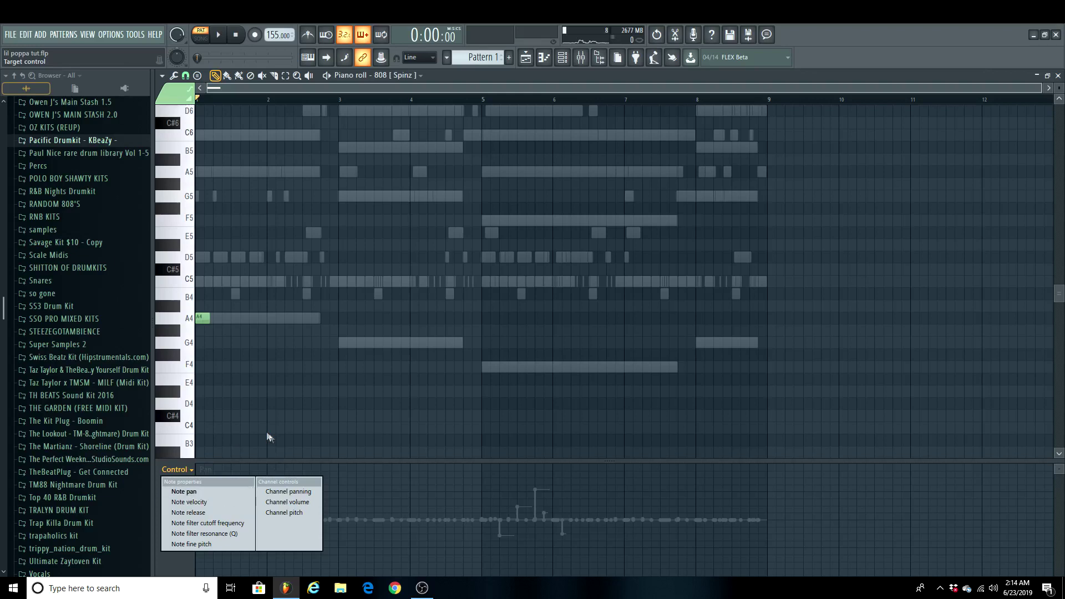
pyautogui.click(282, 429)
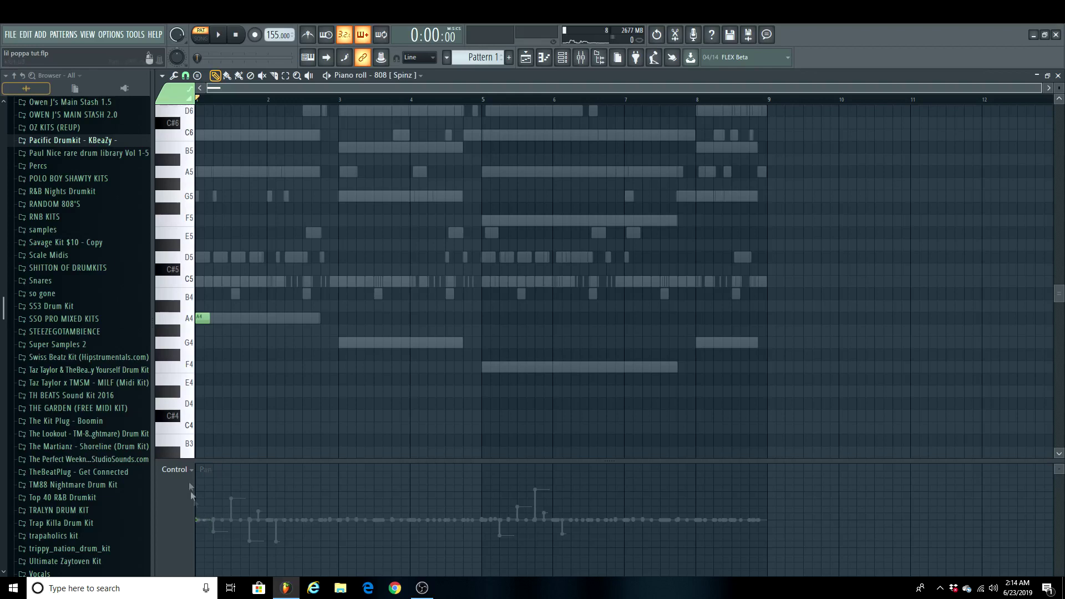
pyautogui.moveTo(209, 318); pyautogui.dragTo(321, 322)
pyautogui.click(341, 342)
pyautogui.moveTo(493, 357); pyautogui.dragTo(481, 375)
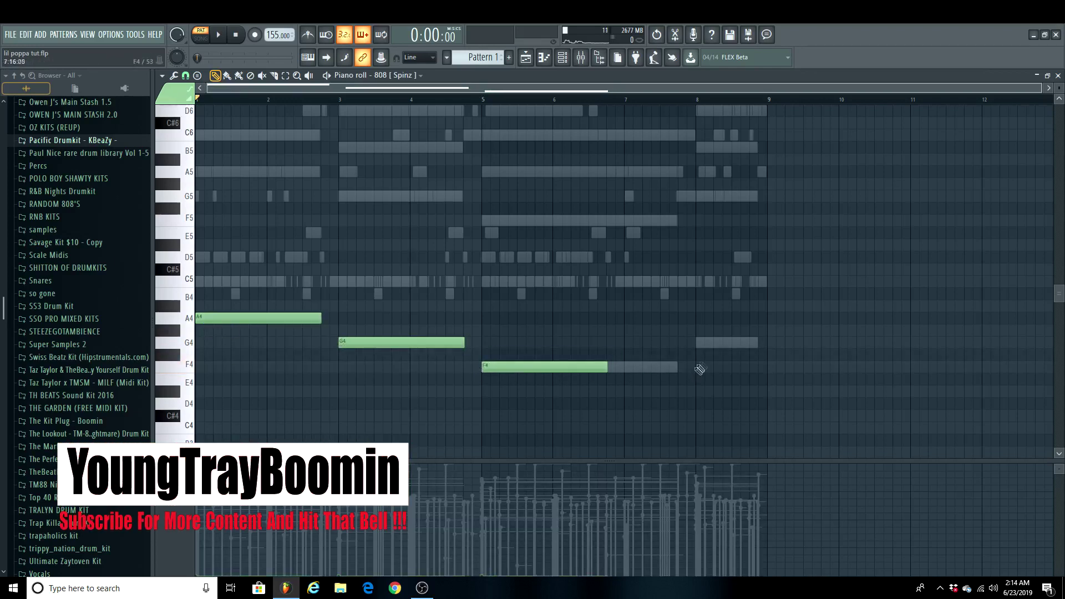
# Add a one-bar G4 808 note at bar 8, transpose all 808 notes up one octave, and audition them.
pyautogui.click(701, 343)
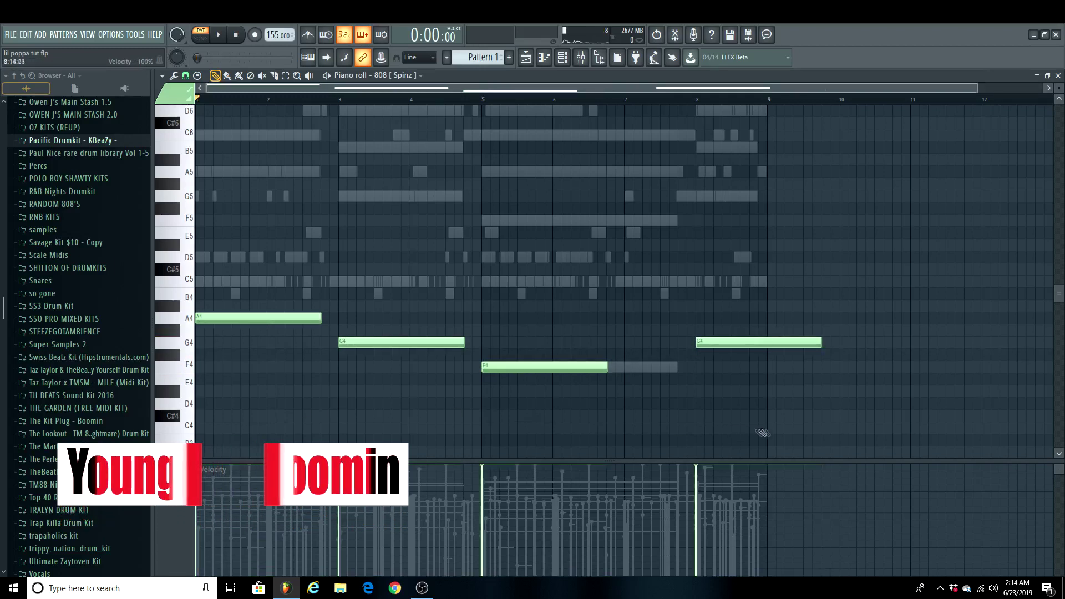
pyautogui.moveTo(820, 342); pyautogui.dragTo(768, 342)
pyautogui.hotkey('ctrl', 'Up')
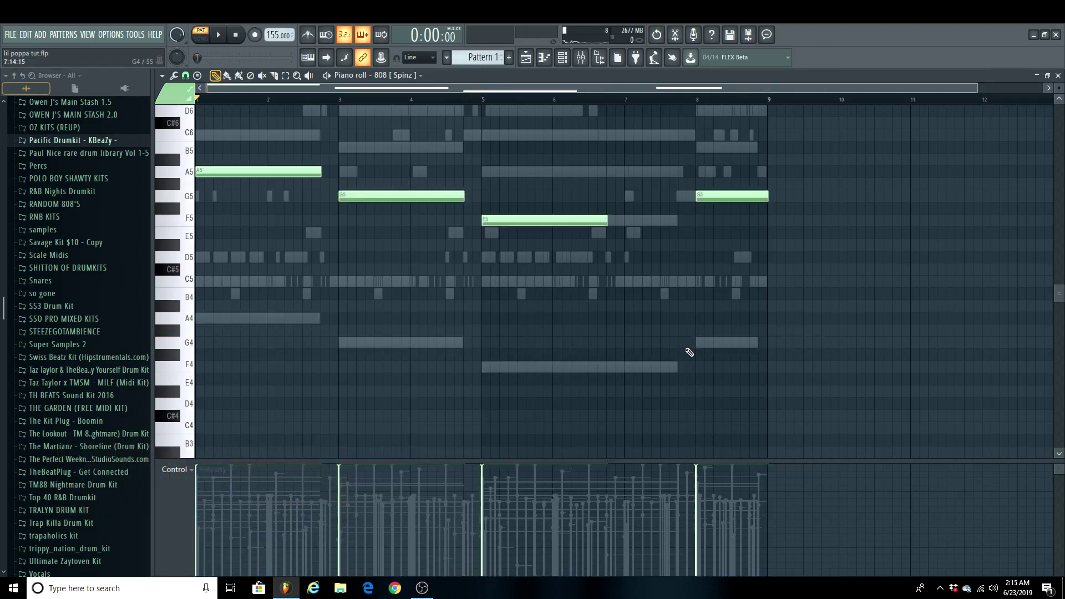
pyautogui.press('space')
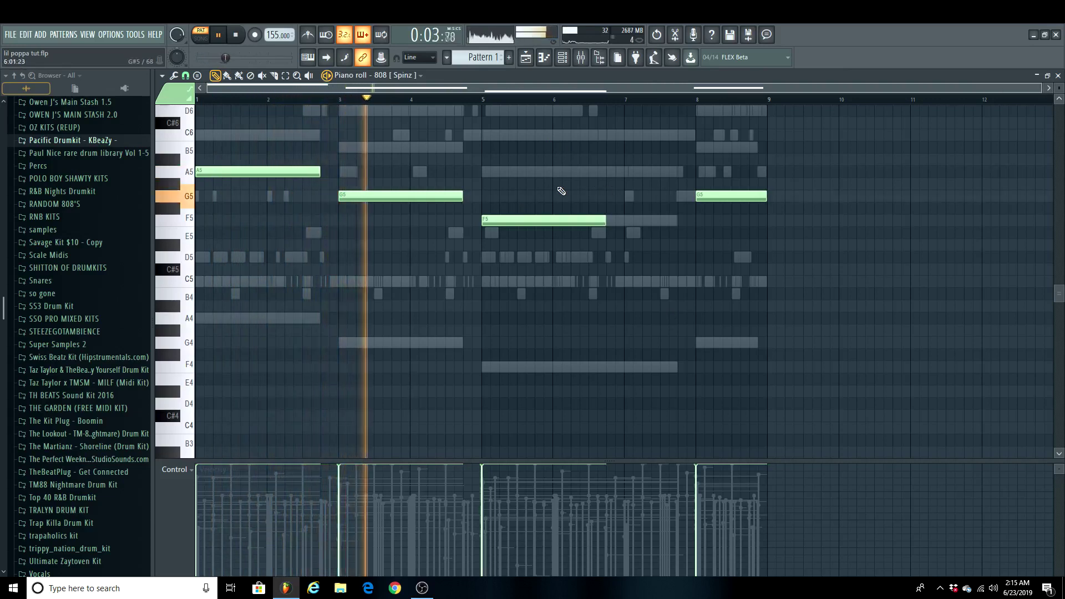
# Shorten the 808's F5 note at bar 5 to six steps and add two equally long F5 notes directly after it.
pyautogui.moveTo(604, 219); pyautogui.dragTo(507, 219)
pyautogui.click(515, 222)
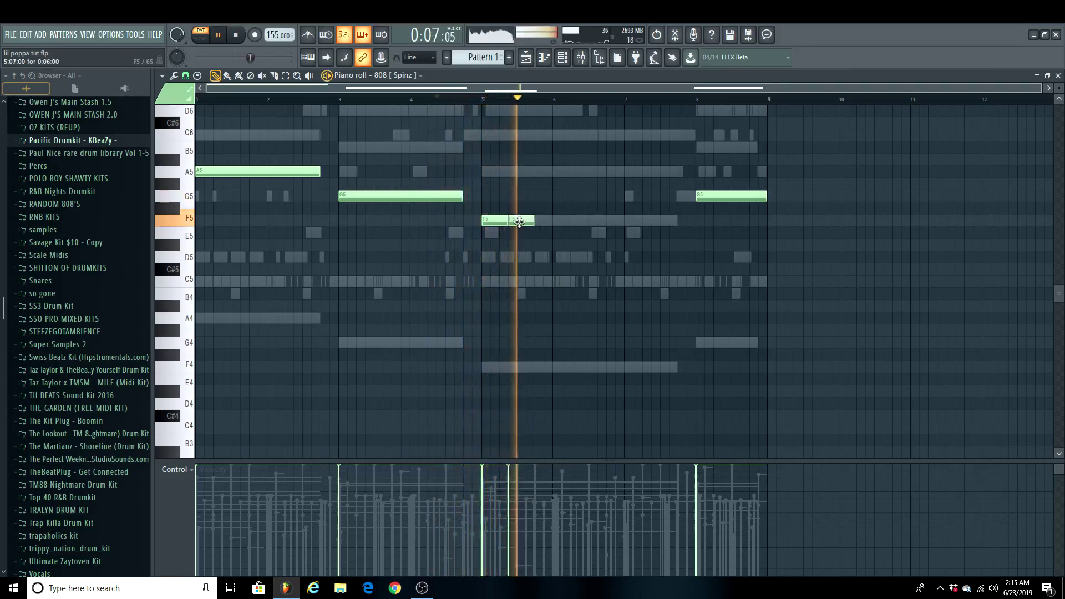
pyautogui.press('space')
pyautogui.press('space')
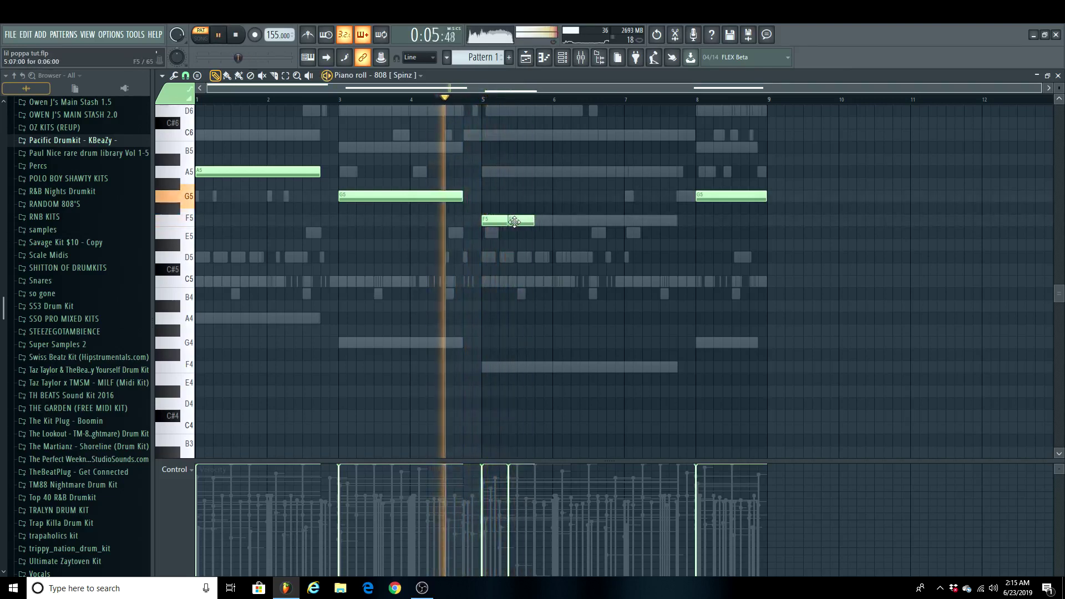
pyautogui.click(549, 220)
pyautogui.press('space')
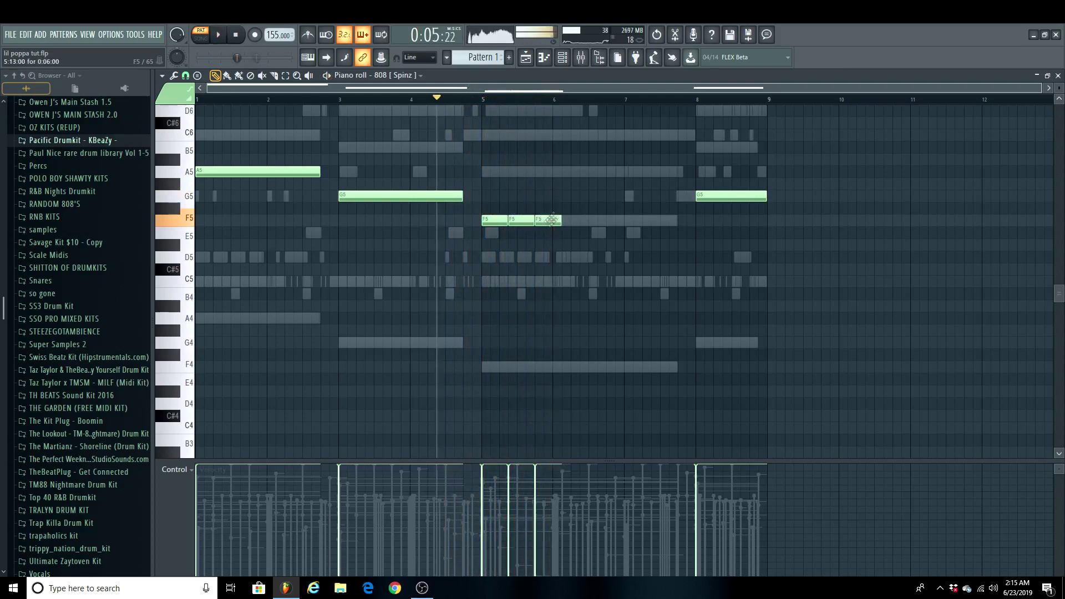
# Make the 808 [ Spinz ] channel cut itself and look over its volume envelope and sample settings.
pyautogui.click(564, 57)
pyautogui.rightClick(384, 303)
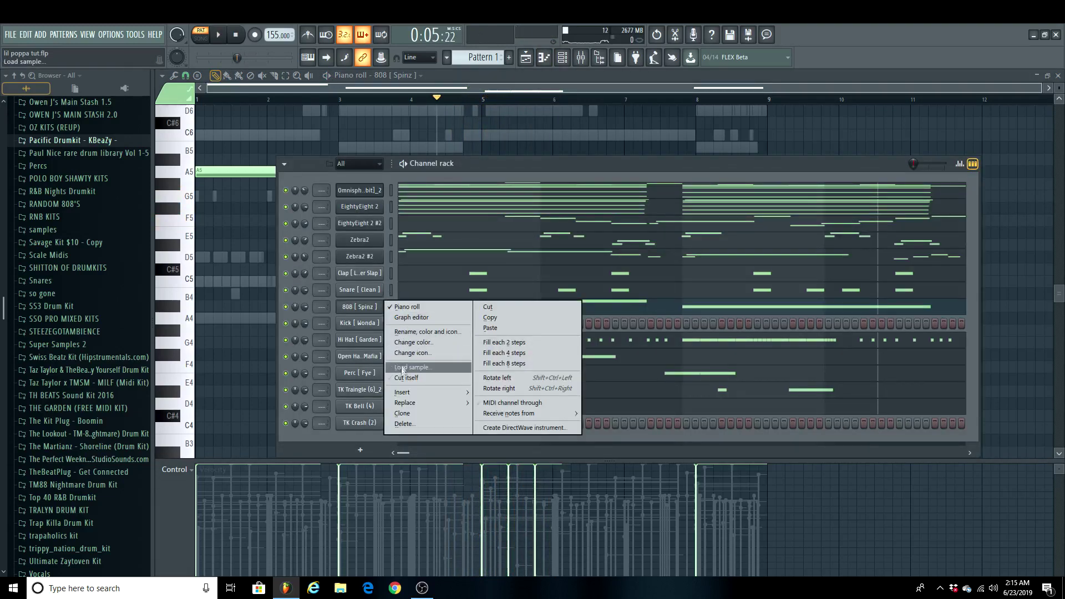
pyautogui.click(405, 379)
pyautogui.click(376, 308)
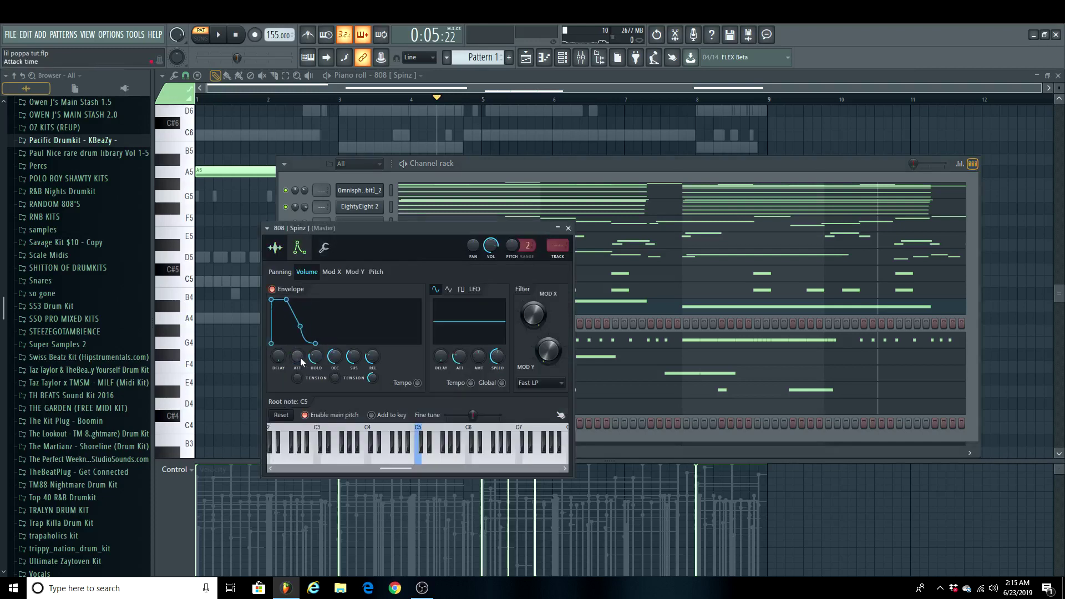
pyautogui.click(276, 248)
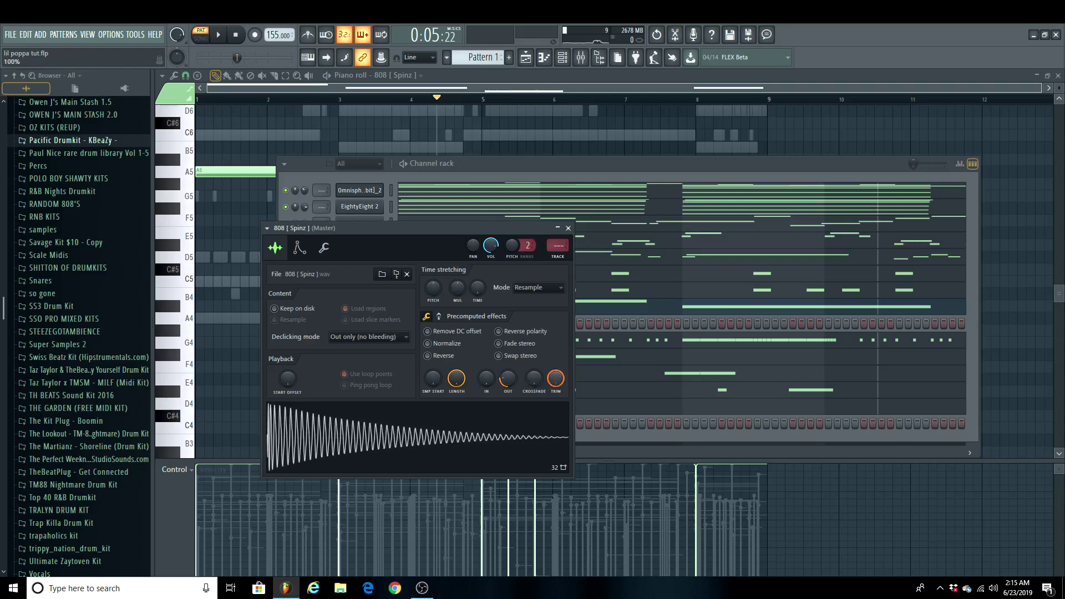
pyautogui.click(307, 252)
pyautogui.press('space')
pyautogui.click(162, 107)
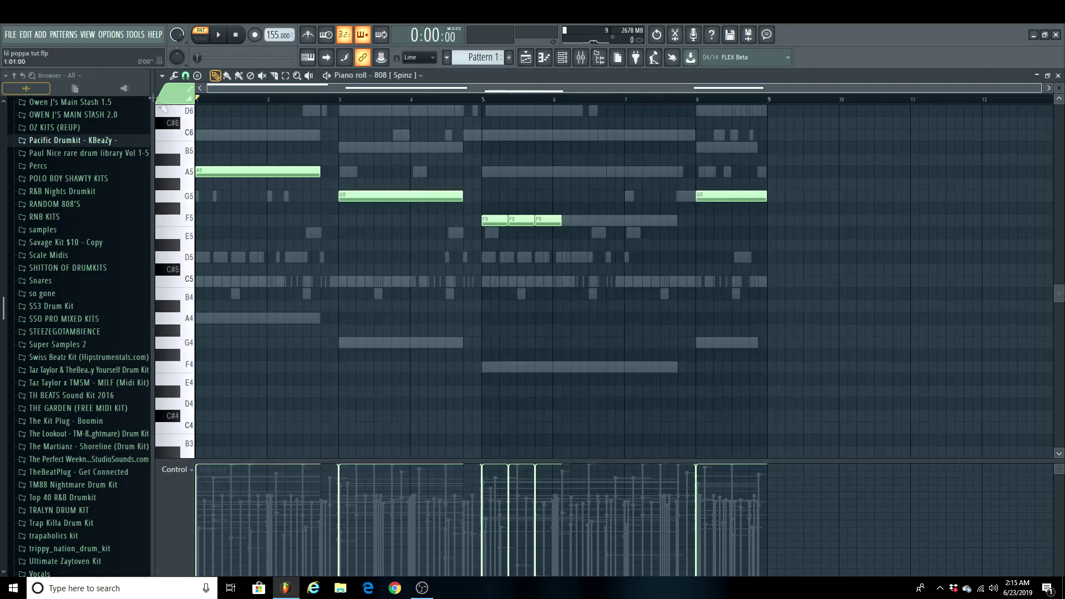
# Shorten the 808's A5 note in bar 1 to 14 steps and add two A5 notes after it, stretching the last one to bar 3.
pyautogui.scroll(2, 260, 202)
pyautogui.scroll(2, 225, 110)
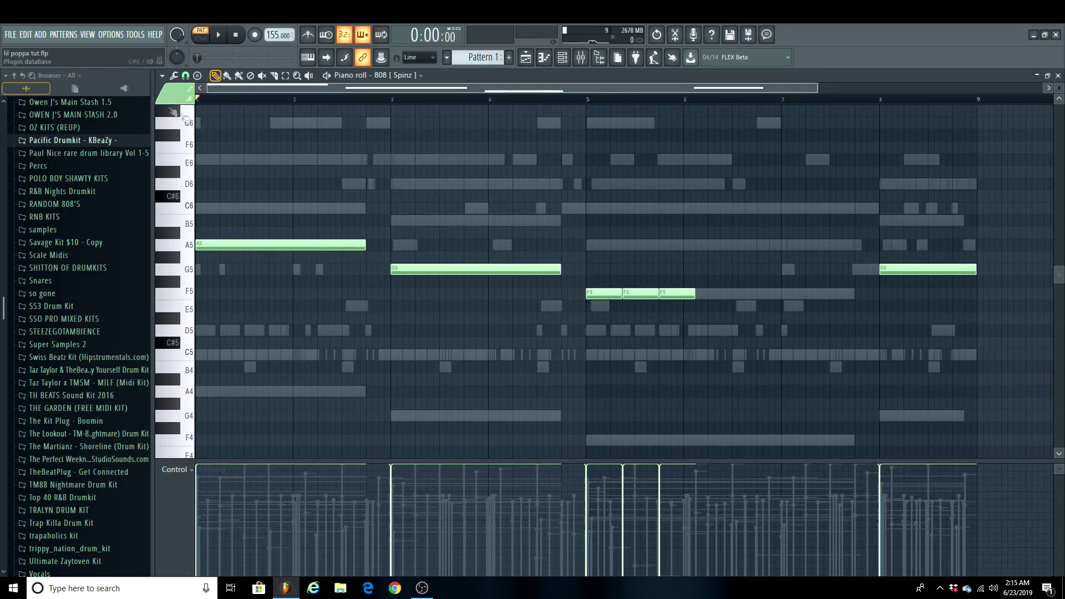
pyautogui.moveTo(364, 248); pyautogui.dragTo(277, 253)
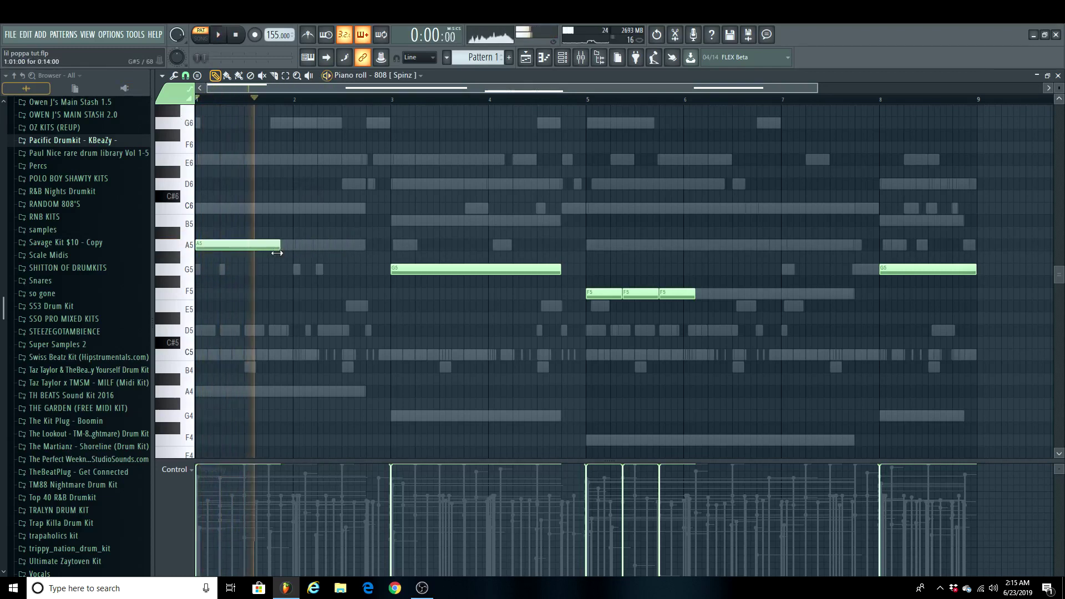
pyautogui.click(285, 247)
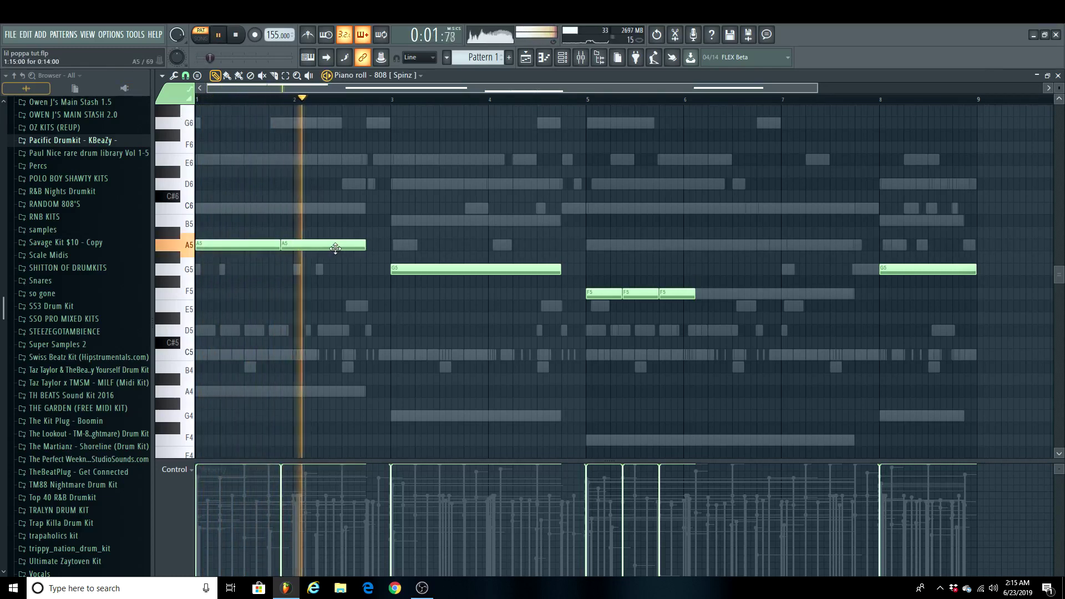
pyautogui.moveTo(371, 249); pyautogui.dragTo(319, 246)
pyautogui.click(321, 247)
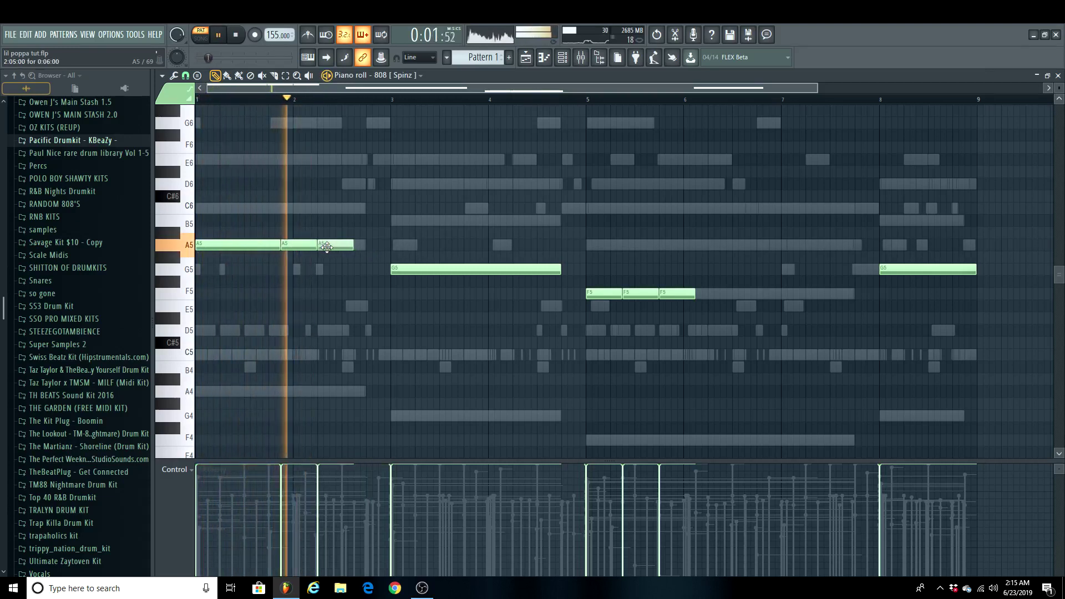
pyautogui.moveTo(353, 248); pyautogui.dragTo(388, 249)
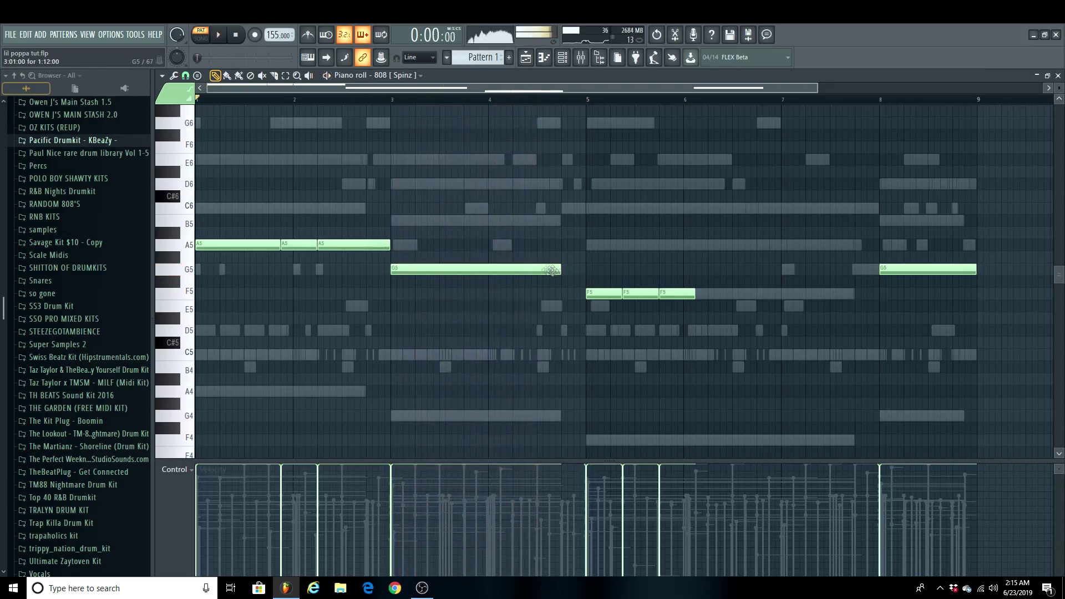
# Fill bars 3 and 4 with split G5 808 notes and bars 5 to 7 with F5 notes, repeating the three-note F5 pattern at bar 7.
pyautogui.moveTo(601, 271); pyautogui.dragTo(586, 271)
pyautogui.press('space')
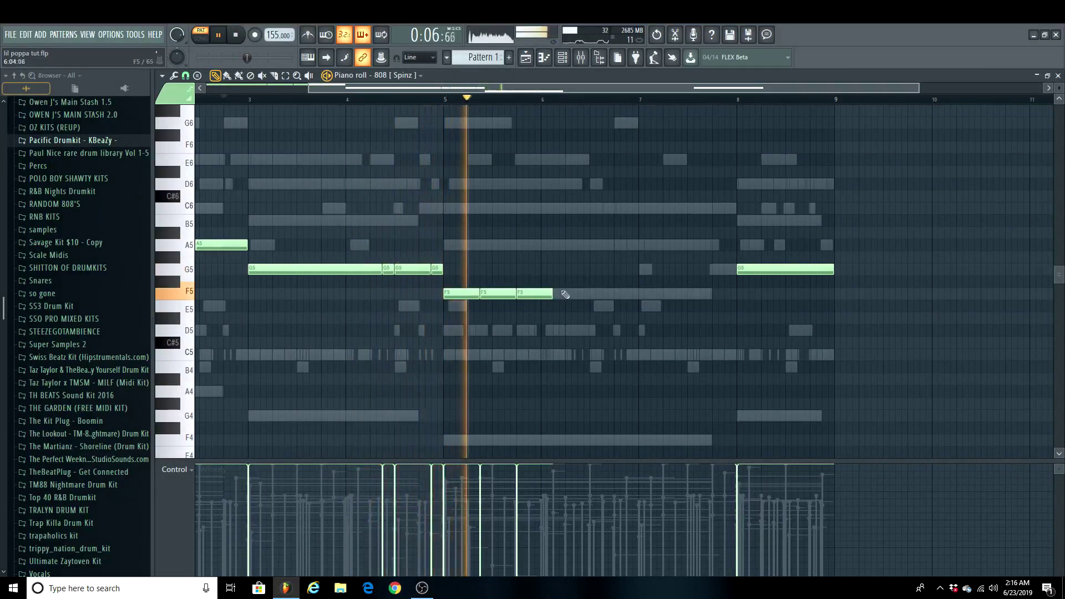
pyautogui.click(643, 295)
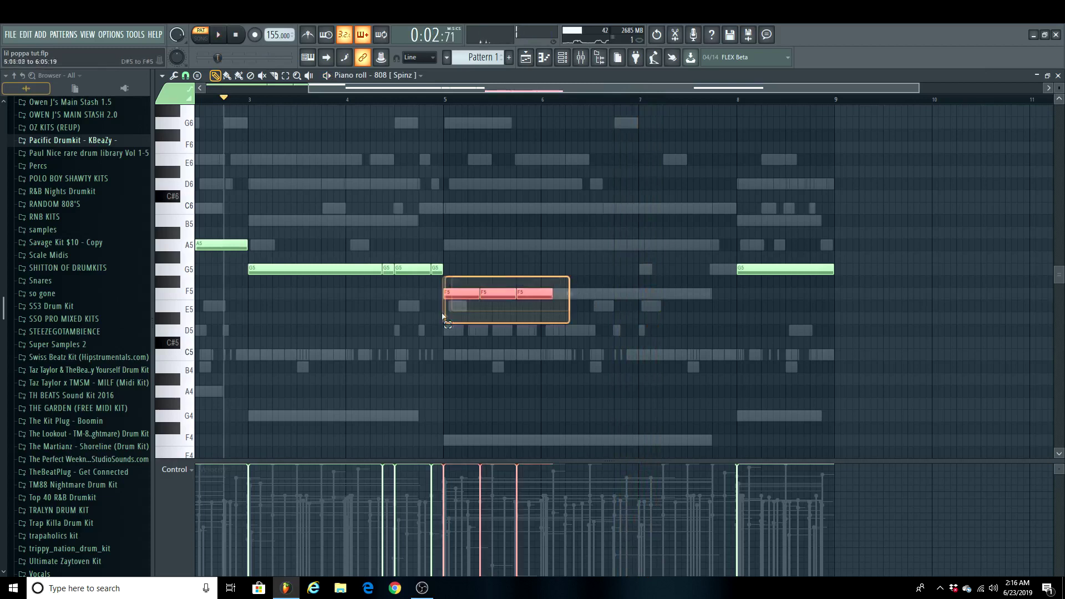
pyautogui.moveTo(558, 291); pyautogui.dragTo(655, 295)
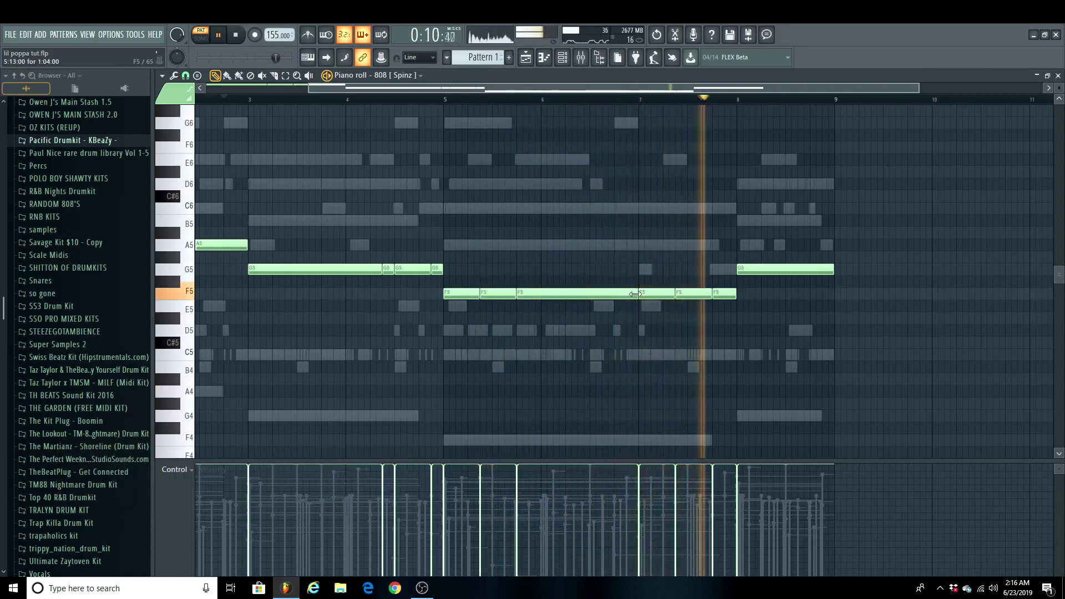
# Move the bar 8 G5 808 note to step 5, split it into two six-step notes, and extend the last F5 note up to it.
pyautogui.click(567, 100)
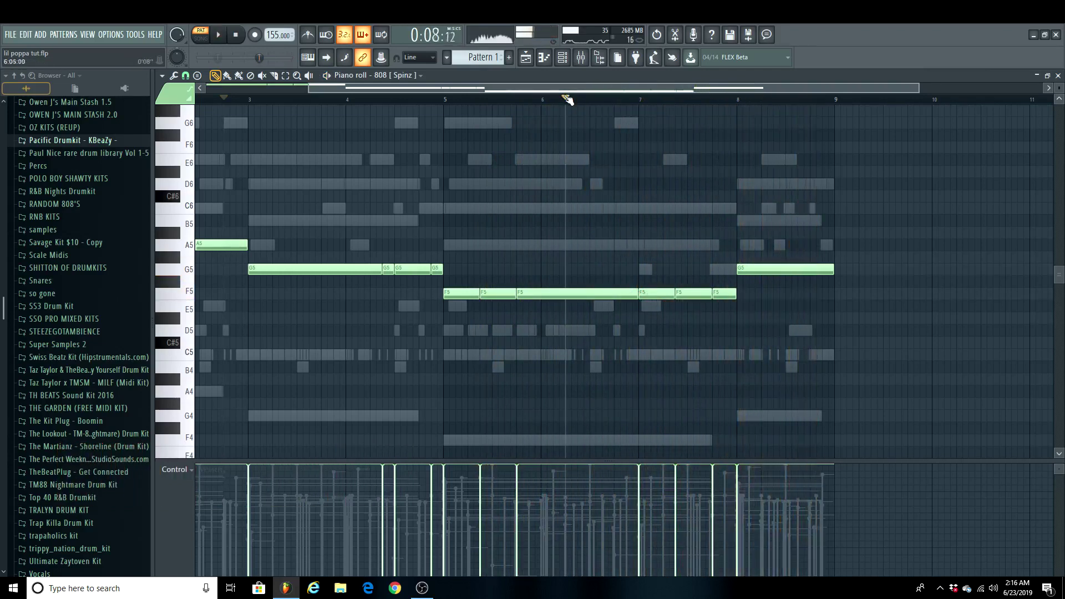
pyautogui.moveTo(596, 88); pyautogui.dragTo(757, 157)
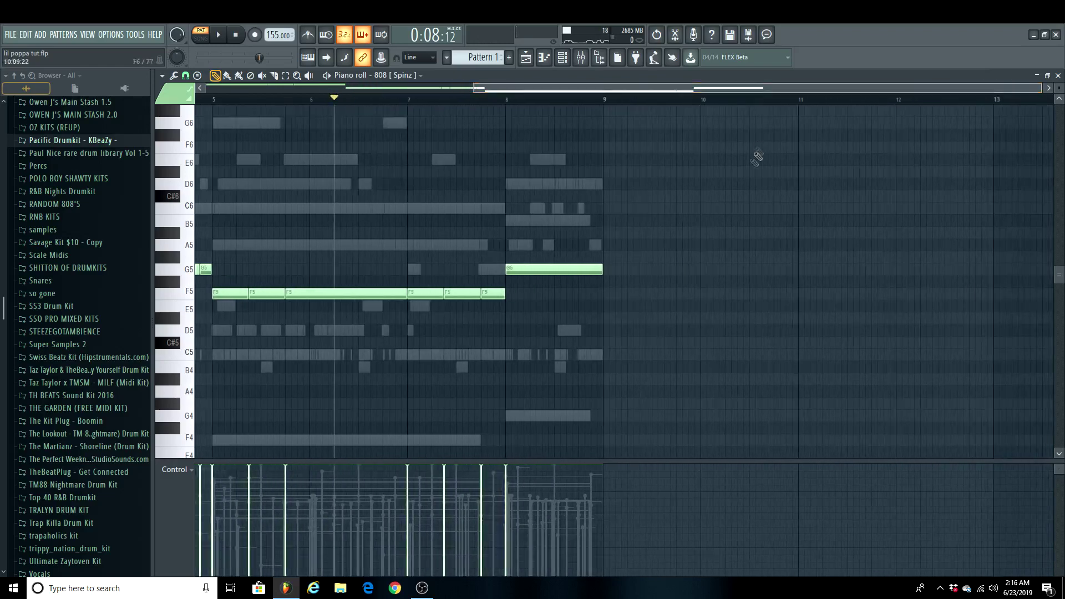
pyautogui.moveTo(531, 269); pyautogui.dragTo(553, 271)
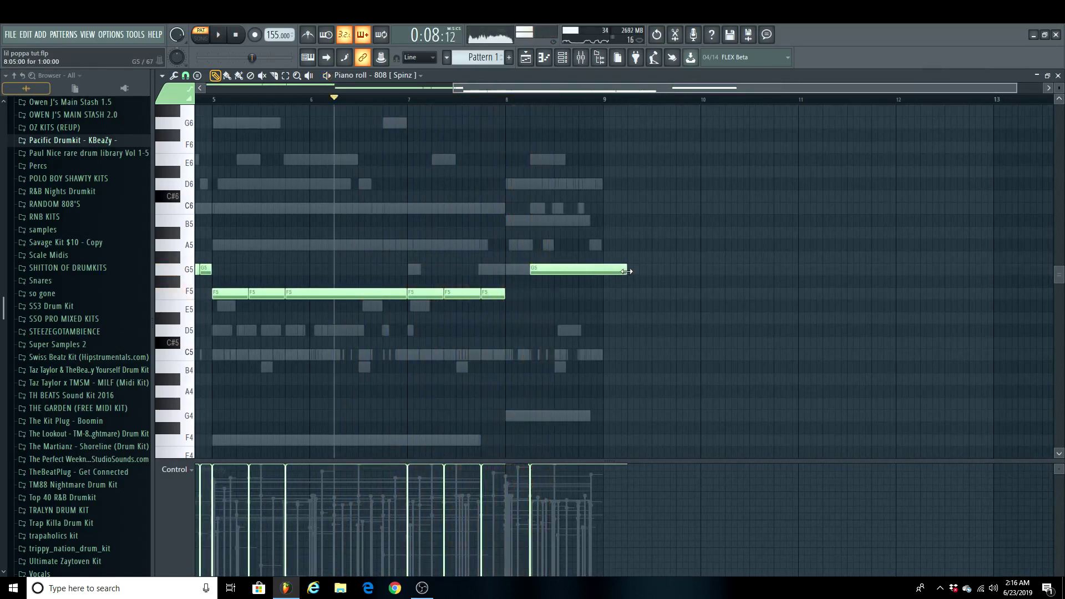
pyautogui.moveTo(625, 269); pyautogui.dragTo(572, 275)
pyautogui.click(572, 270)
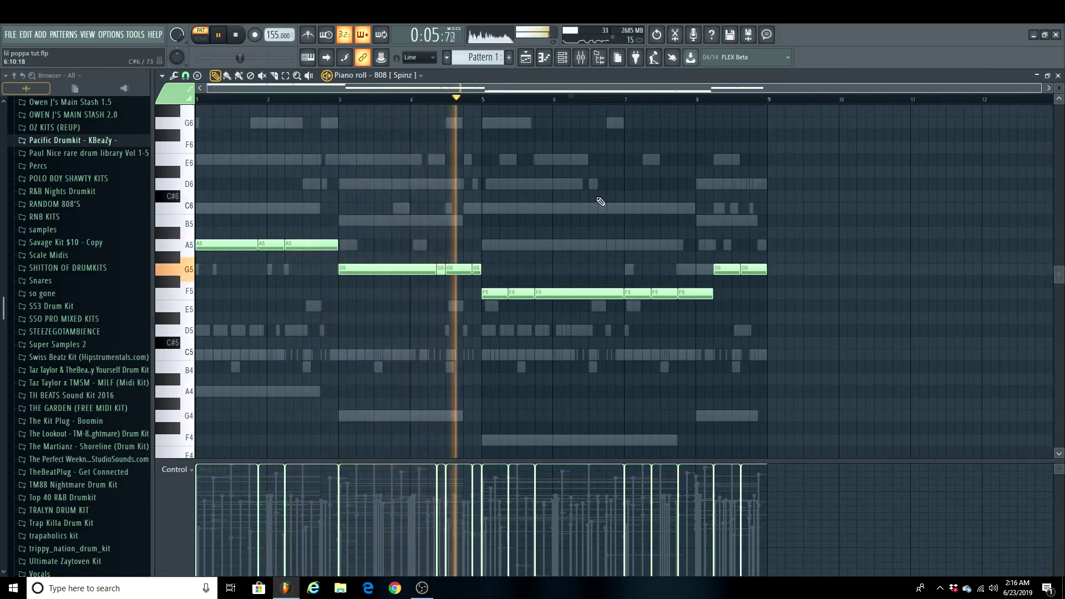
# Open the Open Hat [ 808 Mafia ] piano roll and transpose all its D5 notes down to C5.
pyautogui.click(563, 57)
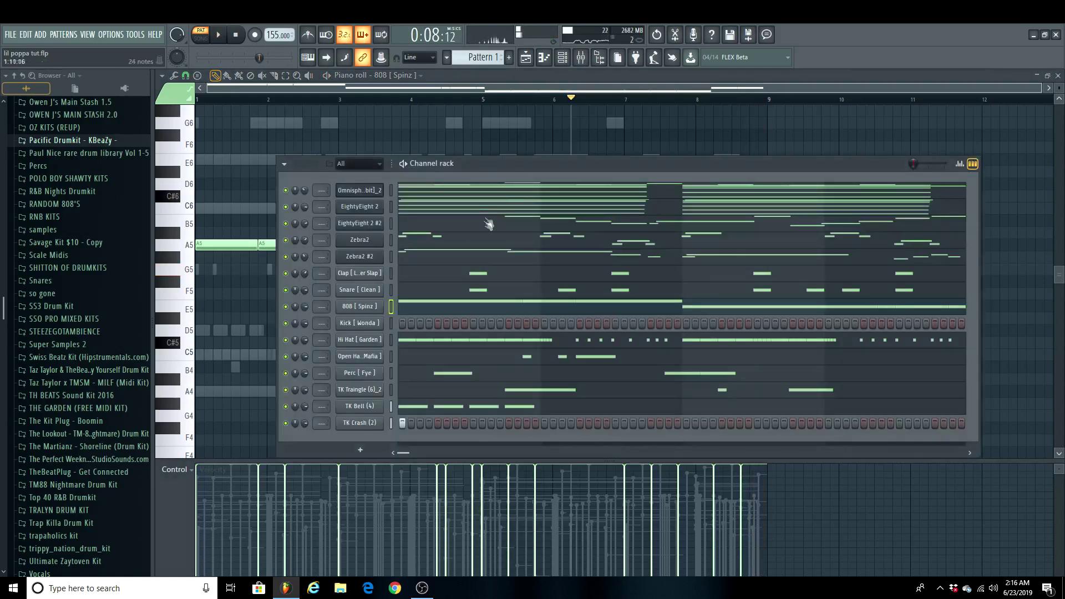
pyautogui.click(404, 360)
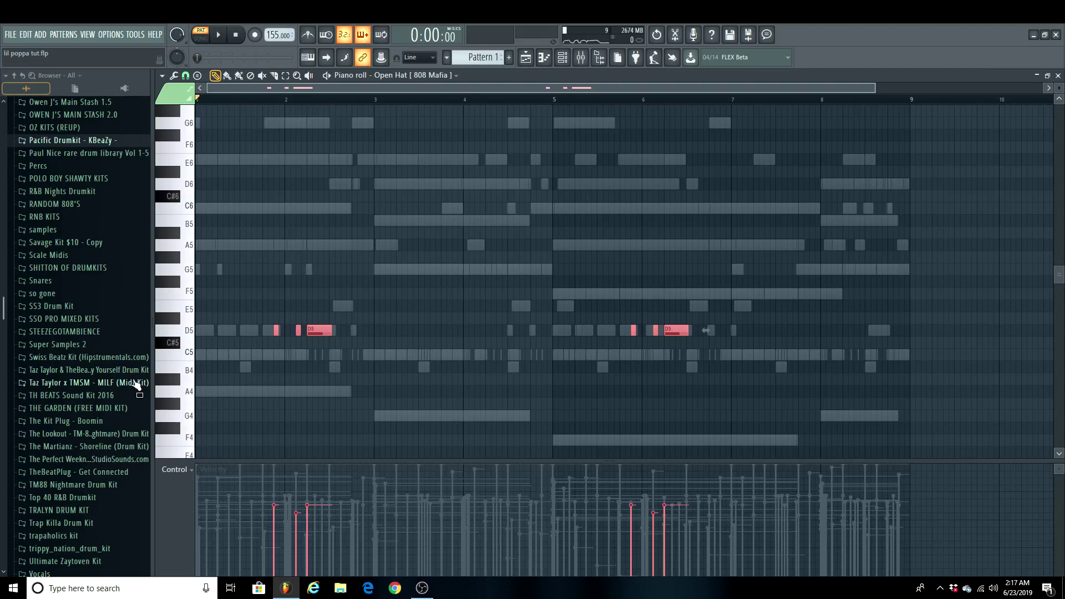
pyautogui.scroll(-5, 136, 383)
pyautogui.hotkey('shift', 'Down')
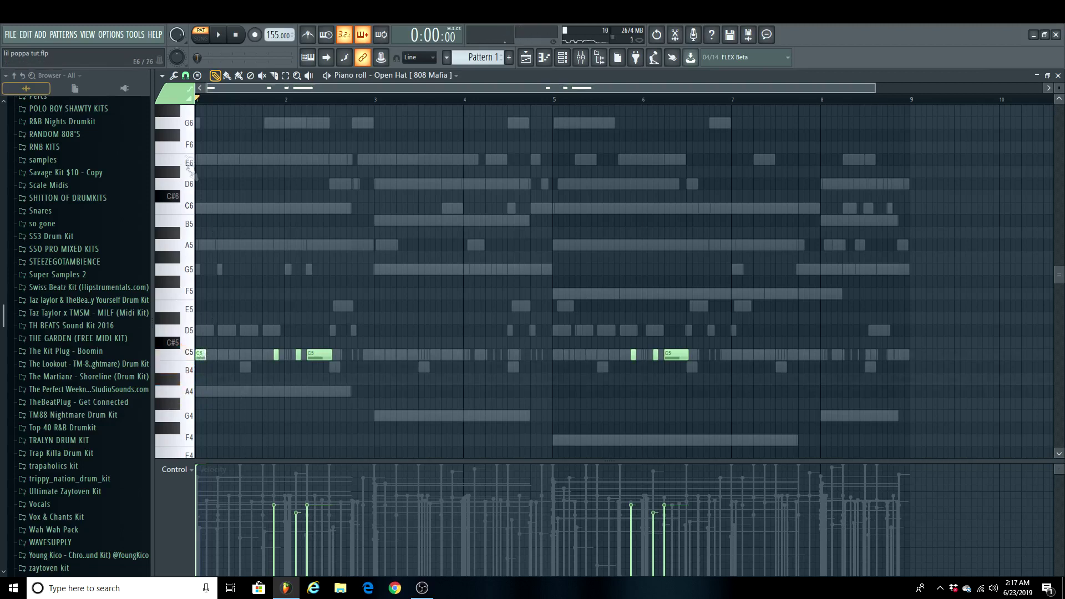
# Add C5 open hat notes at step 9 of bars 1 and 3 and lower the velocity of the bar 1 note.
pyautogui.click(241, 355)
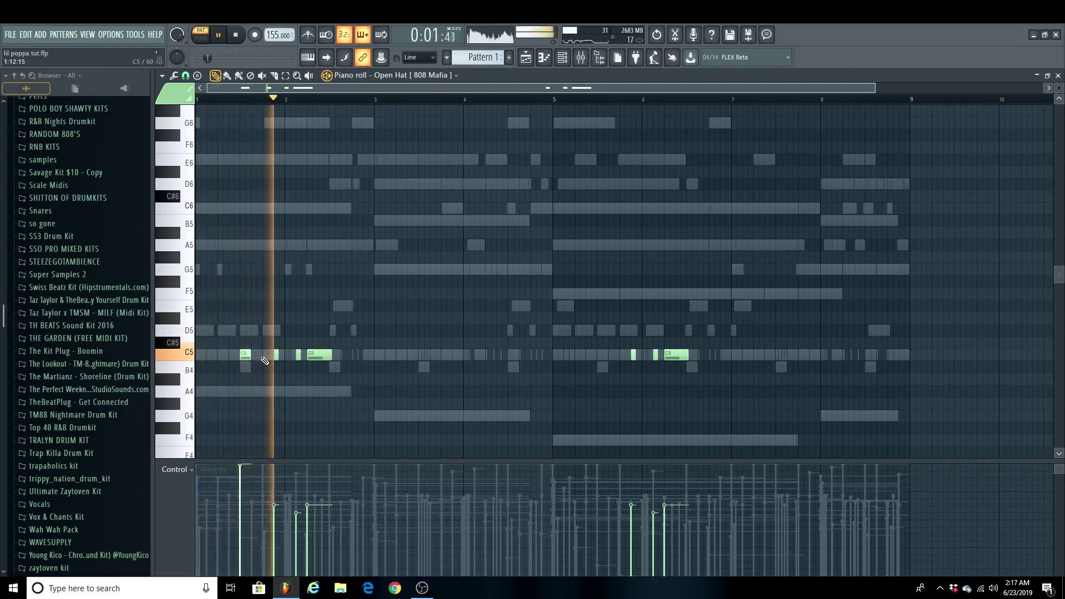
pyautogui.click(422, 355)
pyautogui.click(242, 485)
pyautogui.press('space')
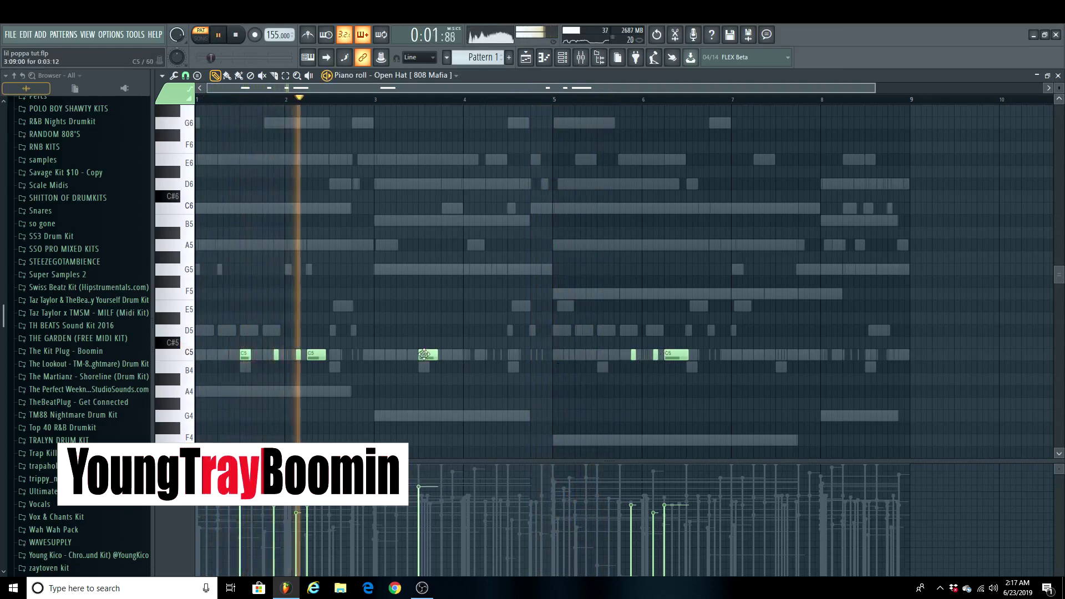
# Add a C5 open hat note at step 9 of bar 5 and shorten the bar 3 note to two steps.
pyautogui.click(596, 354)
pyautogui.moveTo(606, 361); pyautogui.dragTo(597, 366)
pyautogui.hotkey('ctrl', 'q')
pyautogui.moveTo(443, 343); pyautogui.dragTo(423, 372)
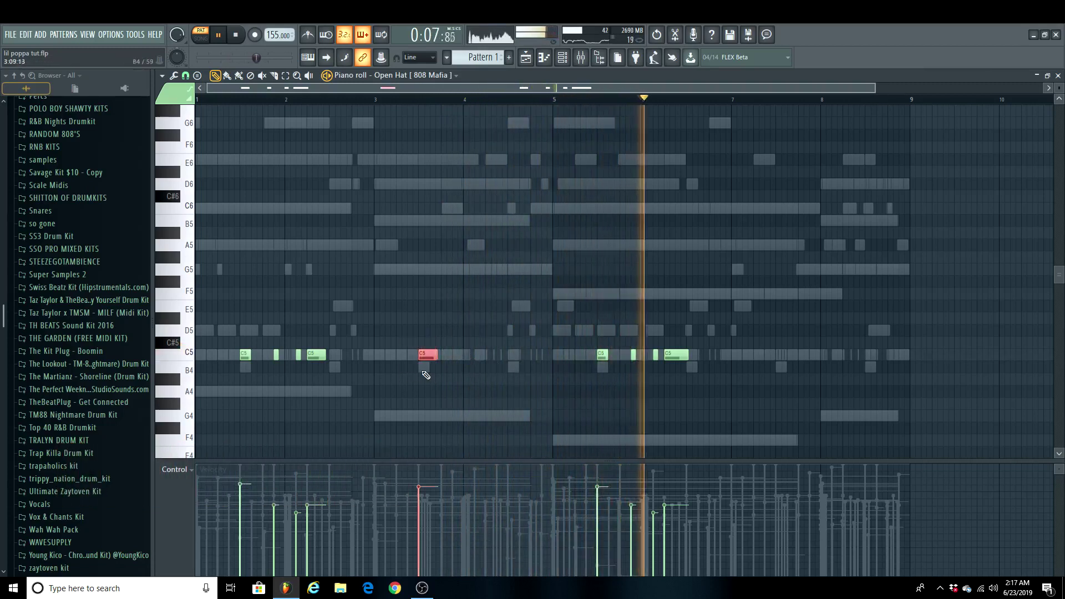
pyautogui.click(244, 355)
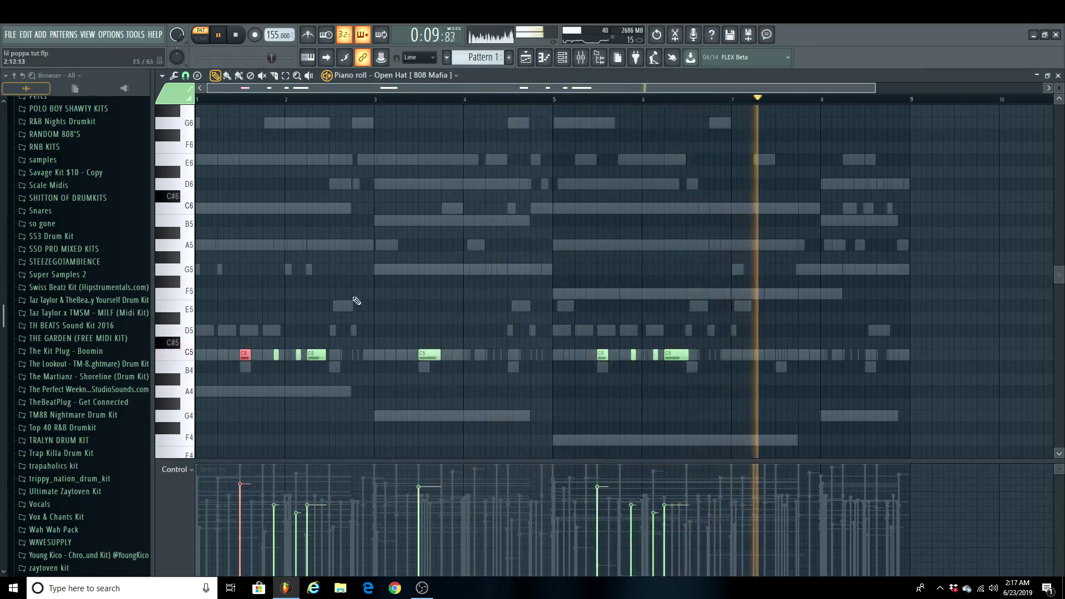
pyautogui.click(440, 357)
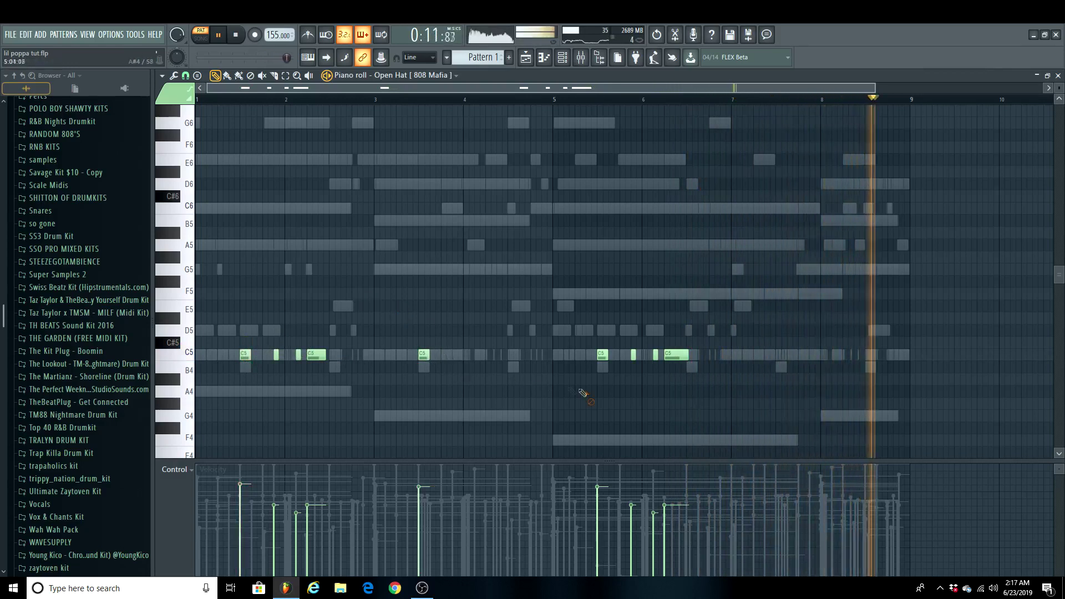
# Add two-step C5 open hat notes at step 9 of bars 4, 7 and 8.
pyautogui.moveTo(610, 357)
pyautogui.mouseDown()
pyautogui.moveTo(424, 357)
pyautogui.moveTo(679, 356)
pyautogui.moveTo(603, 354)
pyautogui.mouseUp()
pyautogui.keyDown('ctrl'); pyautogui.click(585, 347); pyautogui.keyUp('ctrl')
pyautogui.moveTo(601, 356); pyautogui.dragTo(510, 355)
pyautogui.click(425, 356)
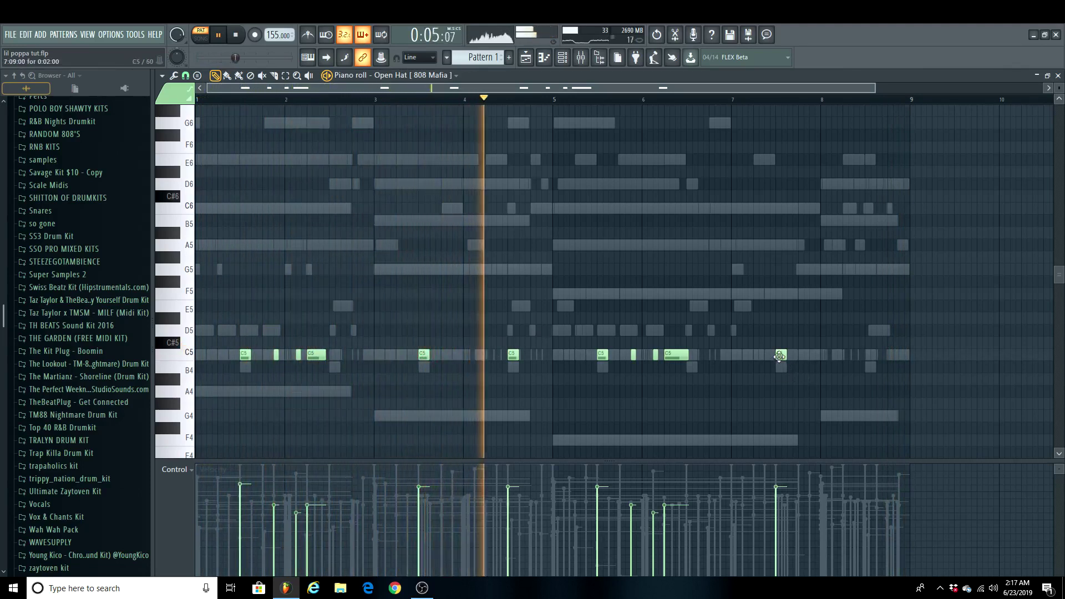
pyautogui.click(867, 354)
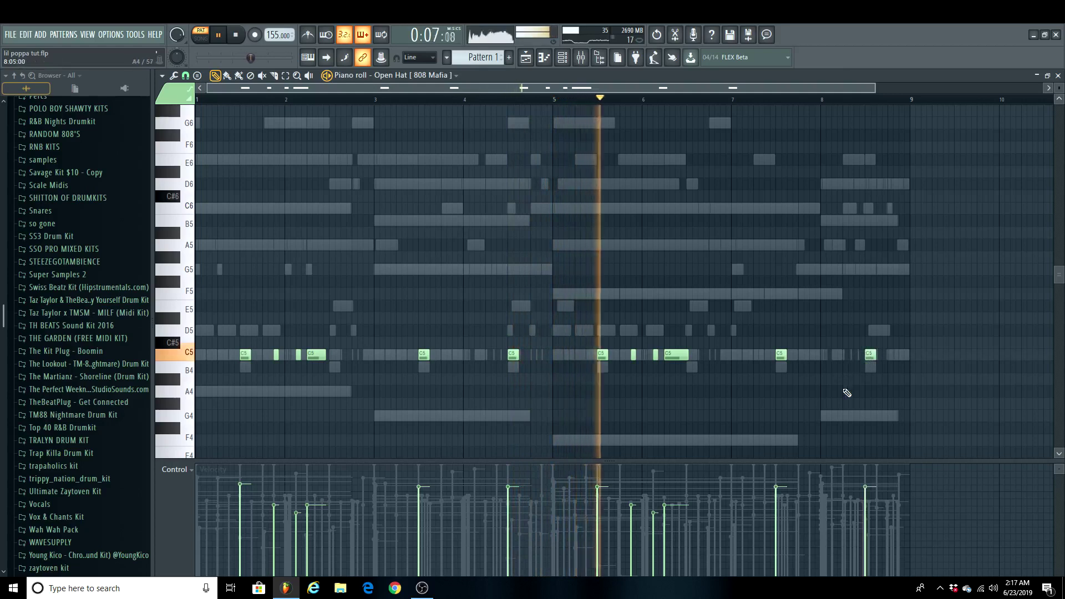
# Lower the velocities of the open hat hits in bars 7, 8, 4, 3, 2 and 1 to varied levels.
pyautogui.click(776, 500)
pyautogui.click(865, 517)
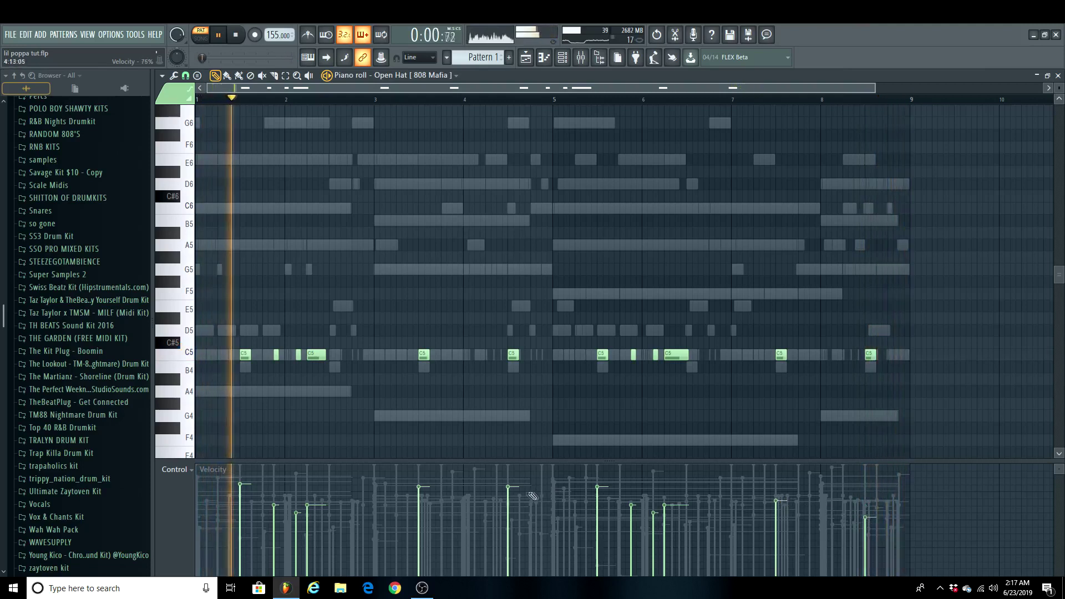
pyautogui.click(508, 515)
pyautogui.click(419, 497)
pyautogui.moveTo(423, 497); pyautogui.dragTo(422, 500)
pyautogui.moveTo(312, 507); pyautogui.dragTo(310, 519)
pyautogui.click(240, 496)
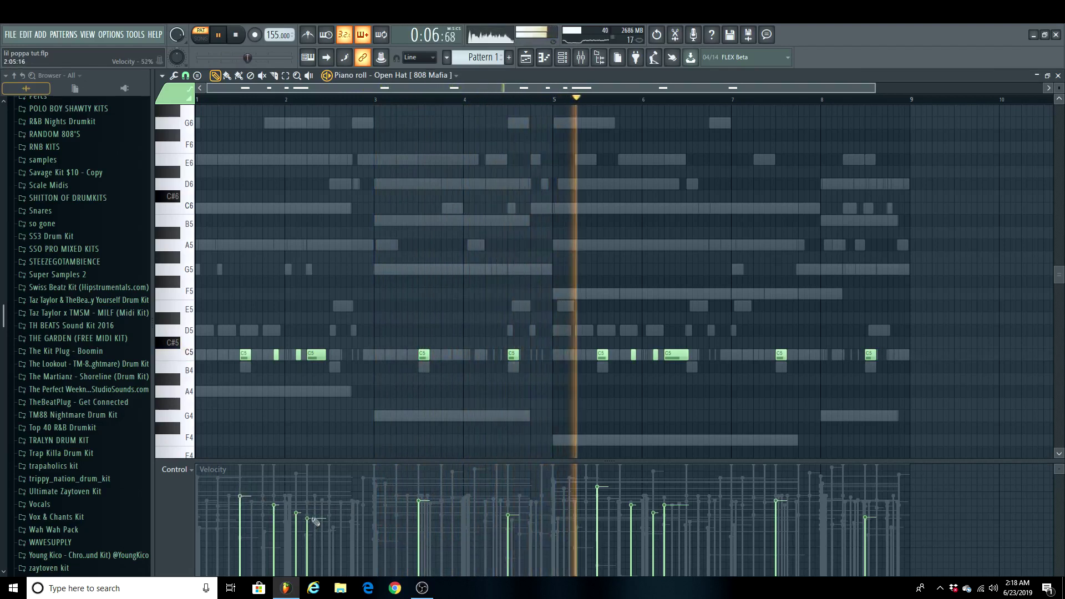
# Open the Kick [ Wonda ] channel in the piano roll with a two-step C5 note at the start of bar 1.
pyautogui.click(562, 57)
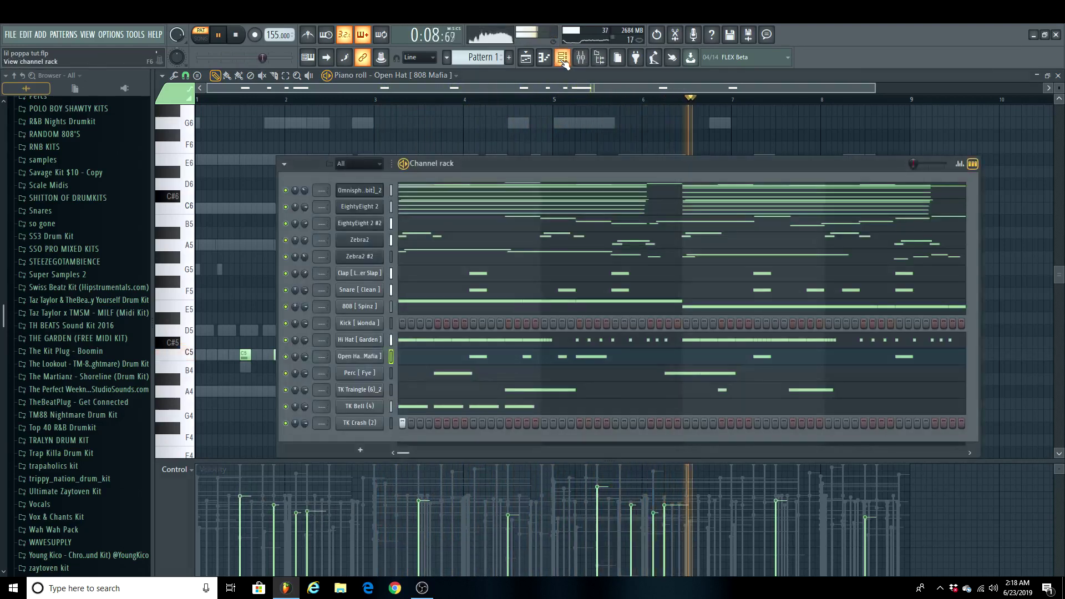
pyautogui.press('space')
pyautogui.click(391, 322)
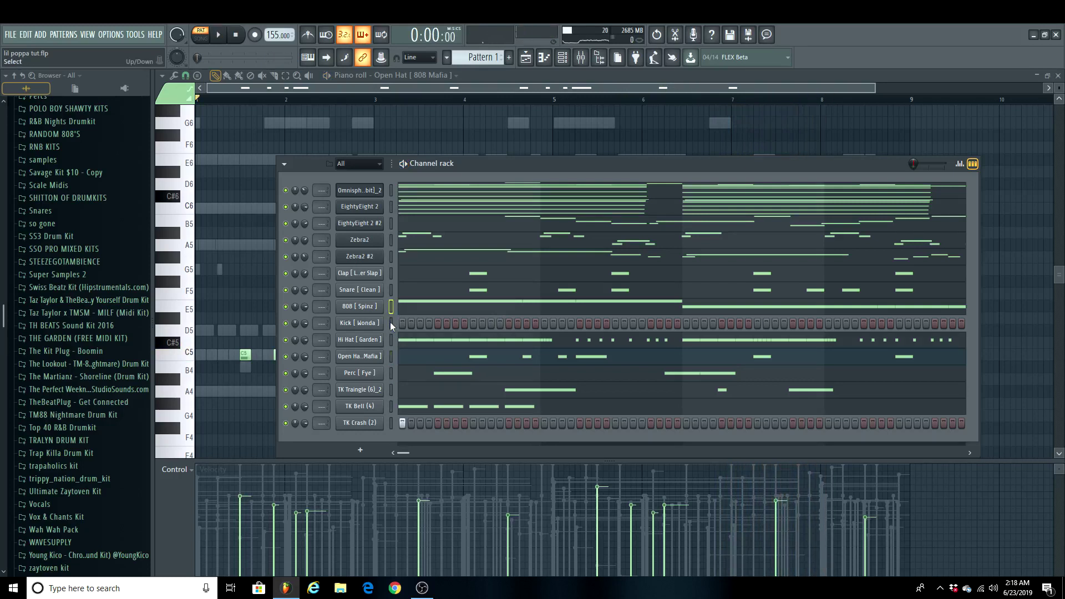
pyautogui.rightClick(400, 322)
pyautogui.click(410, 324)
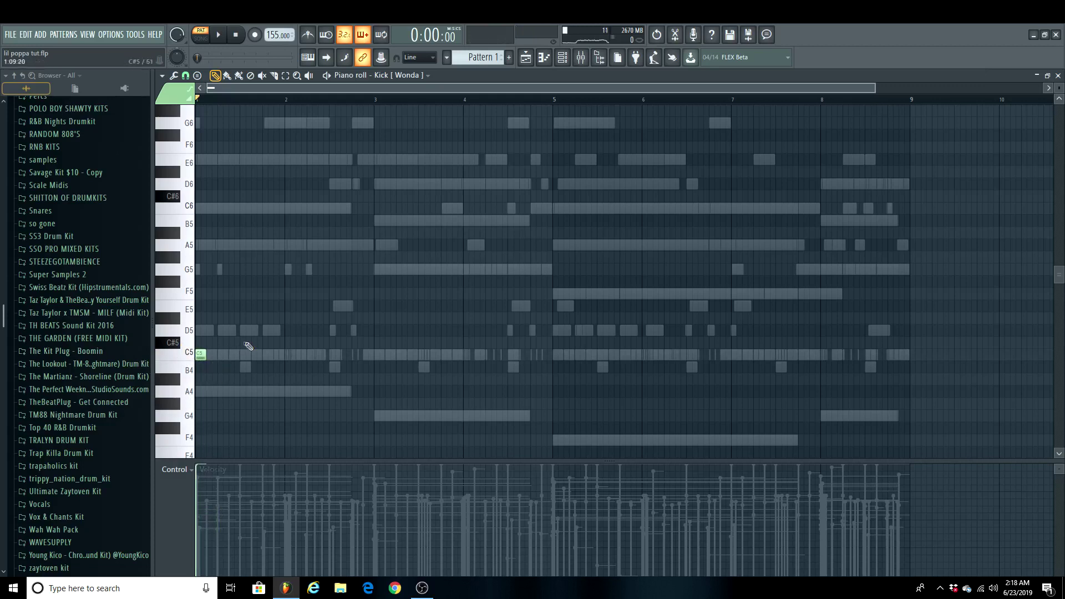
# Add two-step C5 kick notes at step 7 of bar 1 and steps 3, 5 and 13 of bar 2.
pyautogui.press('space')
pyautogui.click(232, 356)
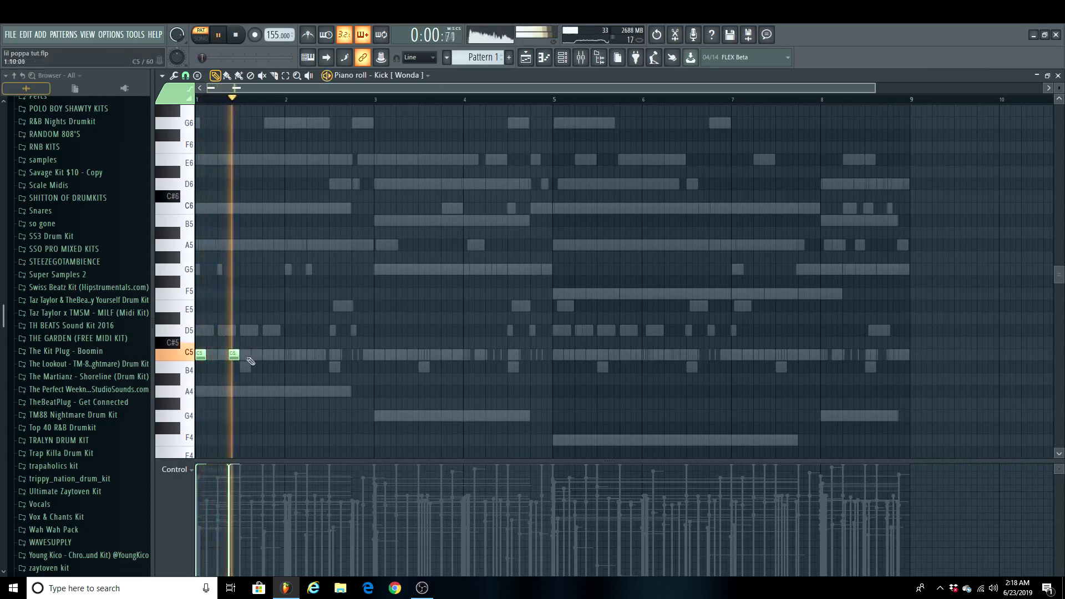
pyautogui.click(300, 356)
pyautogui.press('space')
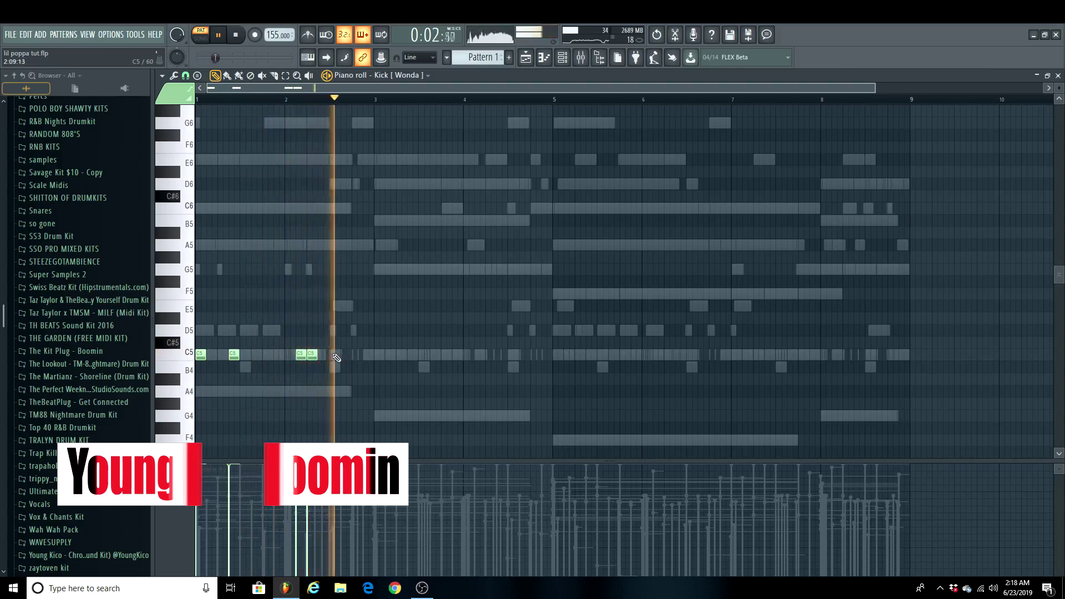
pyautogui.click(356, 355)
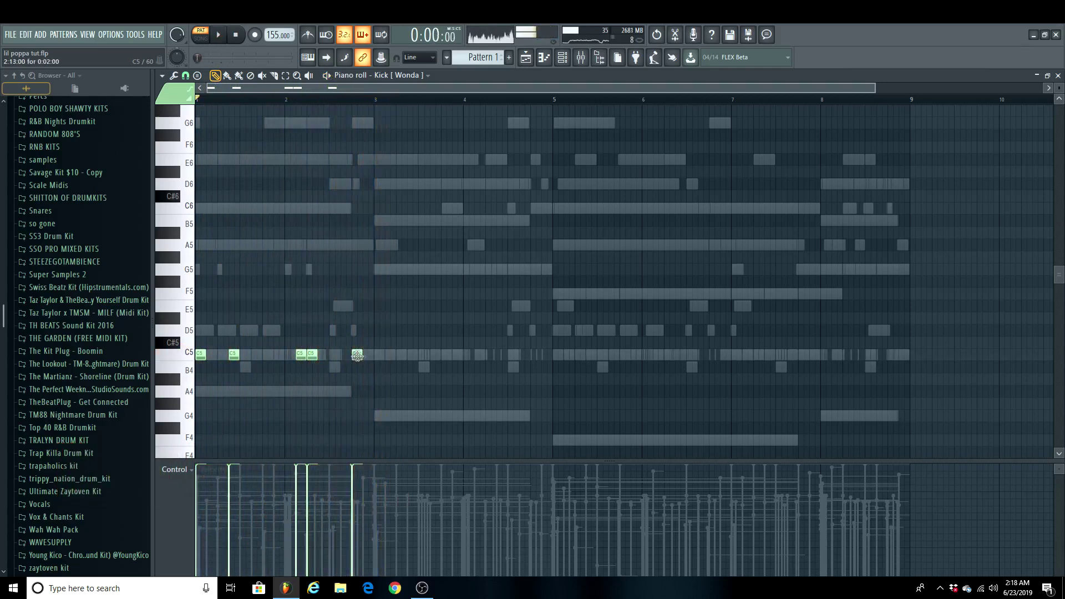
# Add two-step C5 kick notes at steps 1 and 15 of bar 3 and steps 3 and 5 of bar 4.
pyautogui.moveTo(370, 356); pyautogui.dragTo(376, 356)
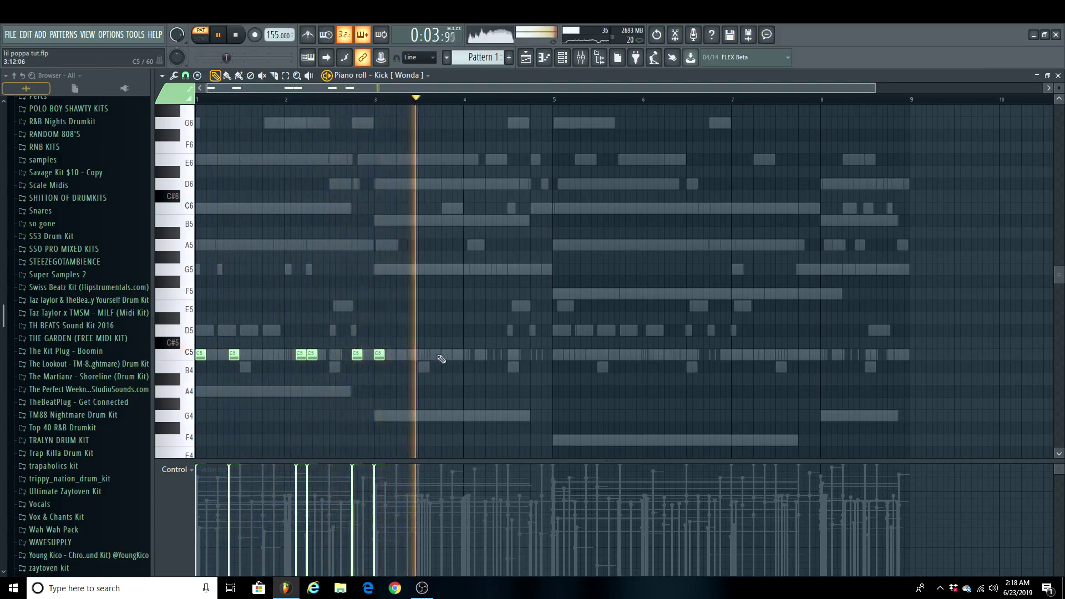
pyautogui.press('space')
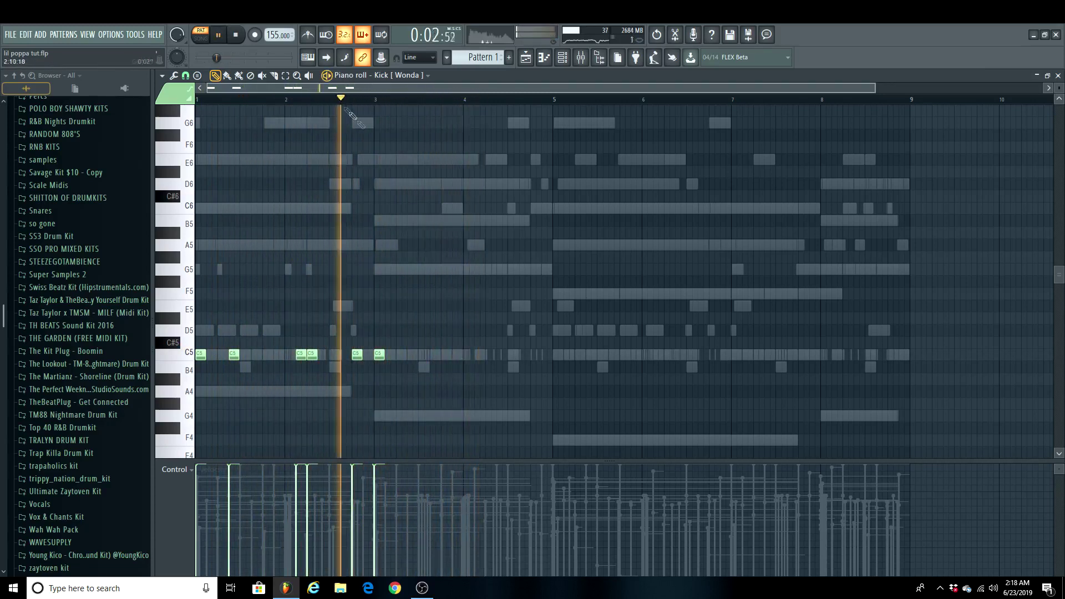
pyautogui.click(457, 354)
pyautogui.click(478, 355)
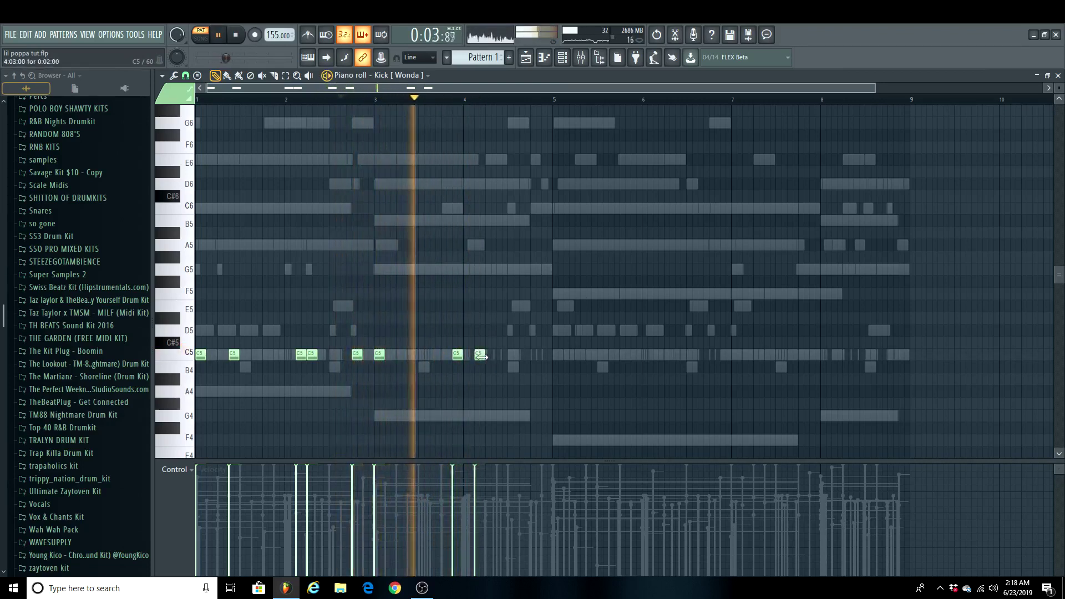
pyautogui.click(492, 355)
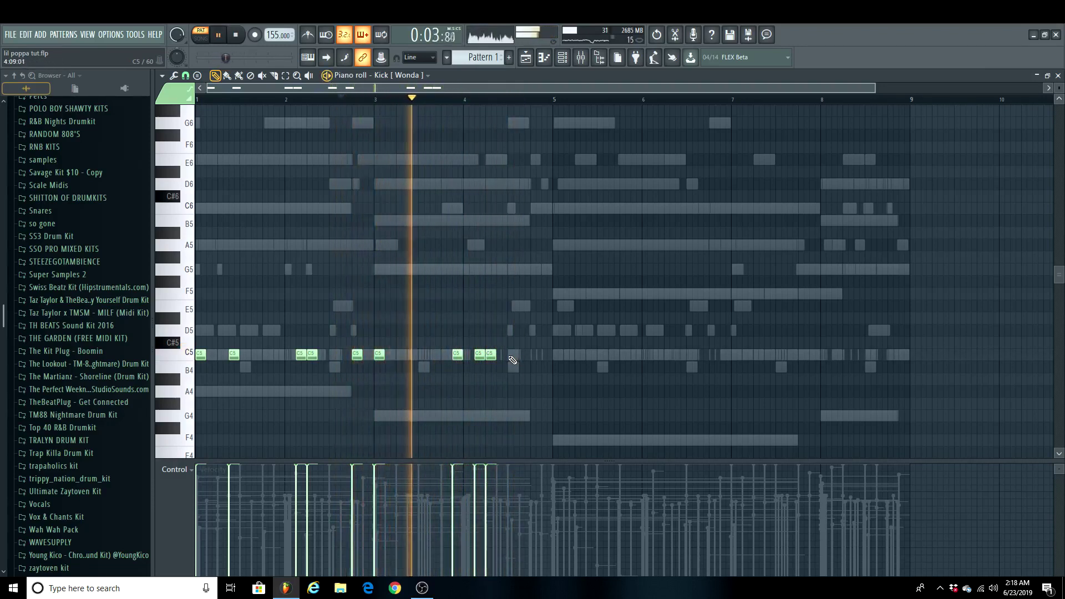
# Add two-step C5 kick notes at steps 9 and 13 of bar 4 and play the pattern back.
pyautogui.click(511, 356)
pyautogui.press('space')
pyautogui.press('space')
pyautogui.click(536, 356)
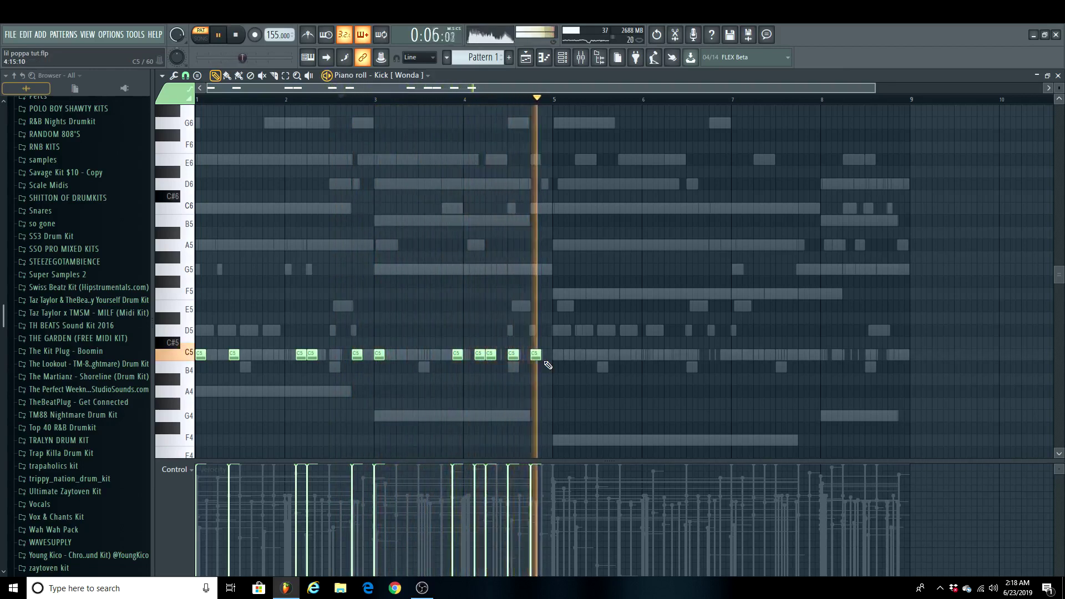
pyautogui.press('space')
pyautogui.moveTo(570, 314); pyautogui.dragTo(556, 359)
pyautogui.keyDown('ctrl'); pyautogui.click(536, 319); pyautogui.keyUp('ctrl')
pyautogui.press('space')
pyautogui.press('space')
# Toggle the Zebra2, EightyEight 2 and Omnisphere channels in the channel rack to audition the beat.
pyautogui.click(562, 57)
pyautogui.moveTo(287, 256); pyautogui.dragTo(289, 244)
pyautogui.moveTo(287, 206); pyautogui.dragTo(285, 190)
pyautogui.click(216, 76)
pyautogui.press('space')
pyautogui.press('F6')
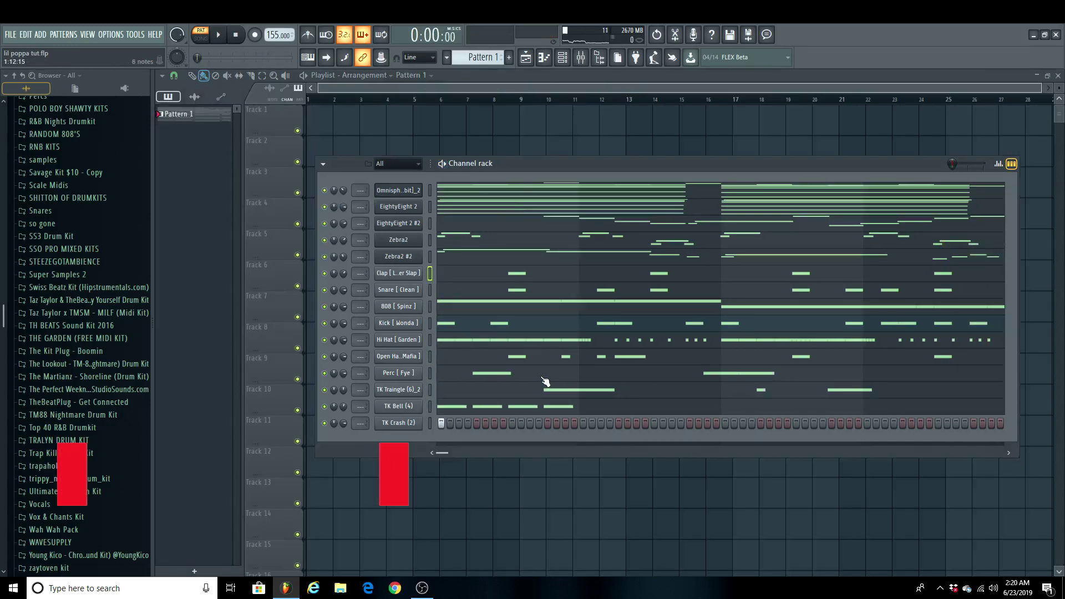
pyautogui.click(430, 307)
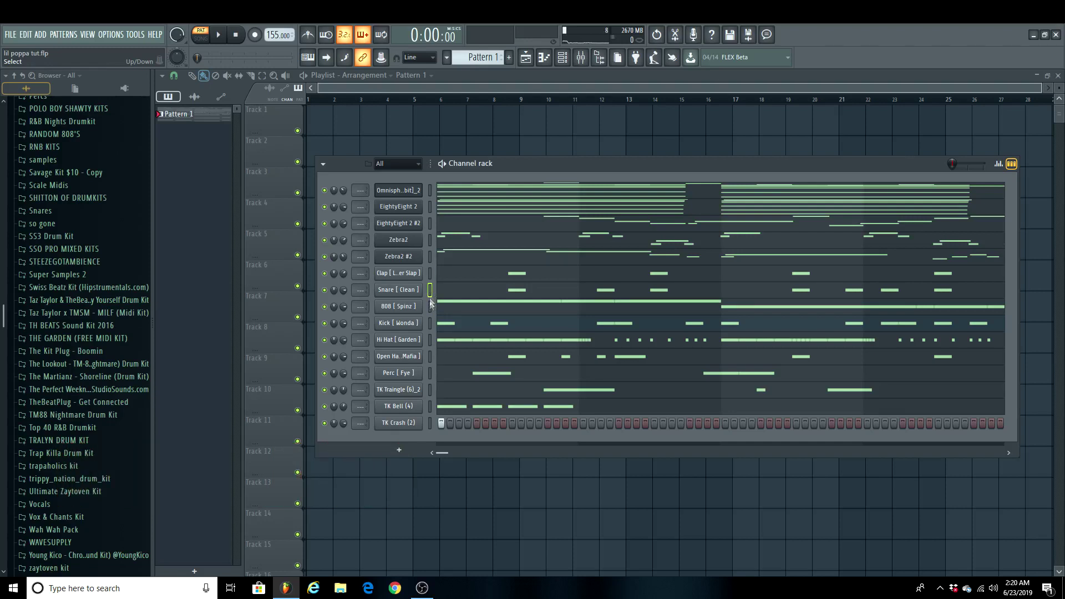
pyautogui.click(431, 274)
pyautogui.rightClick(431, 279)
pyautogui.click(431, 278)
pyautogui.click(430, 192)
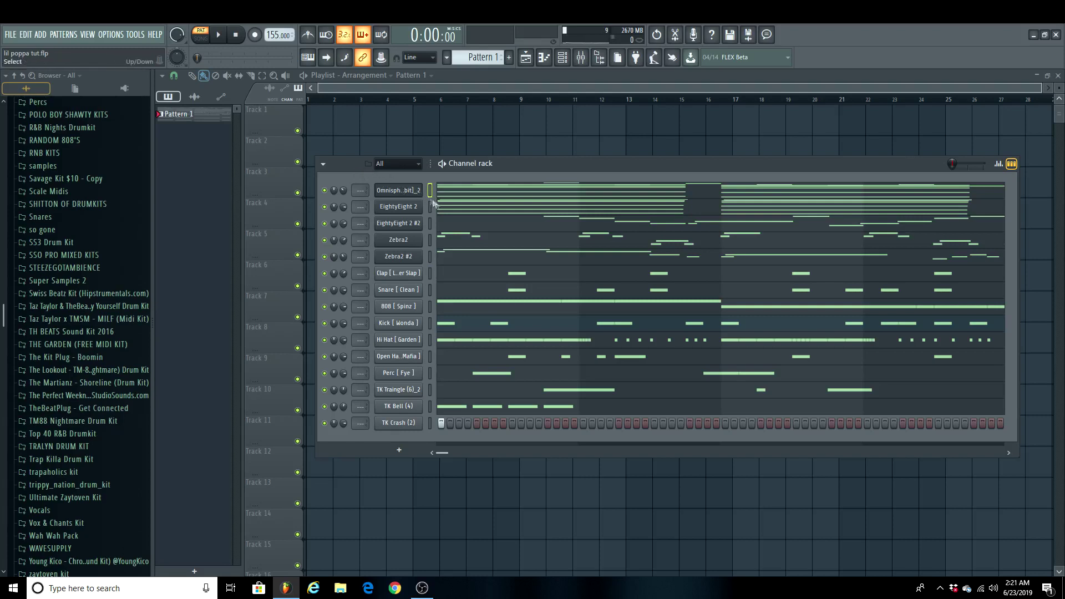
pyautogui.click(430, 273)
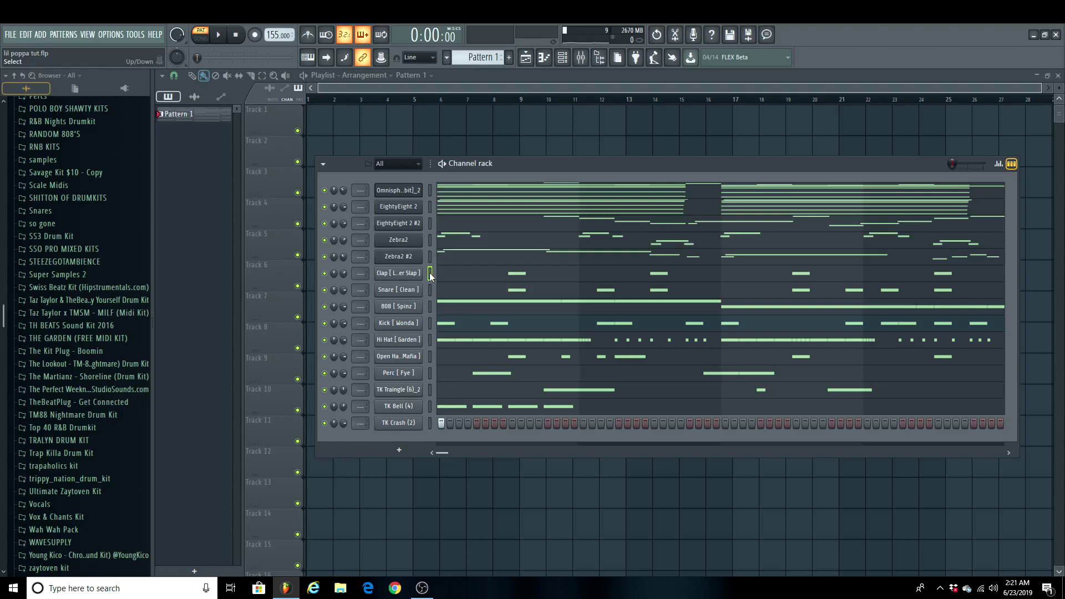